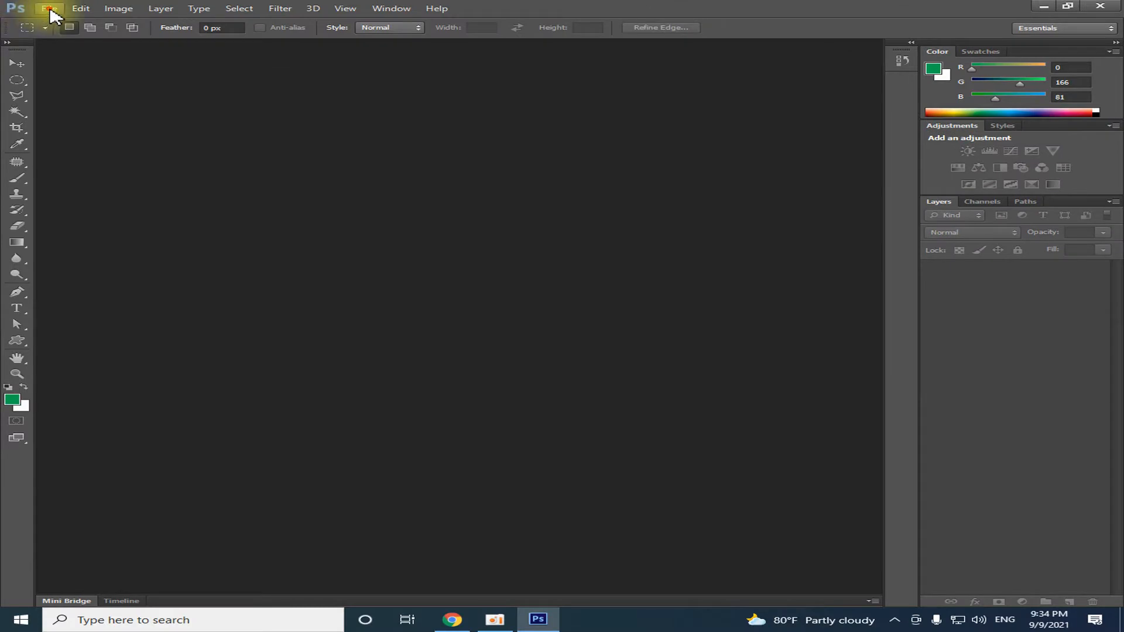
Create a new document named S1 with the Custom preset, 5 x 5 inches, 300 pixels/inch, CMYK Color and white background
{"action": "left_click", "coordinate": [50, 10]}
{"action": "left_click", "coordinate": [51, 23]}
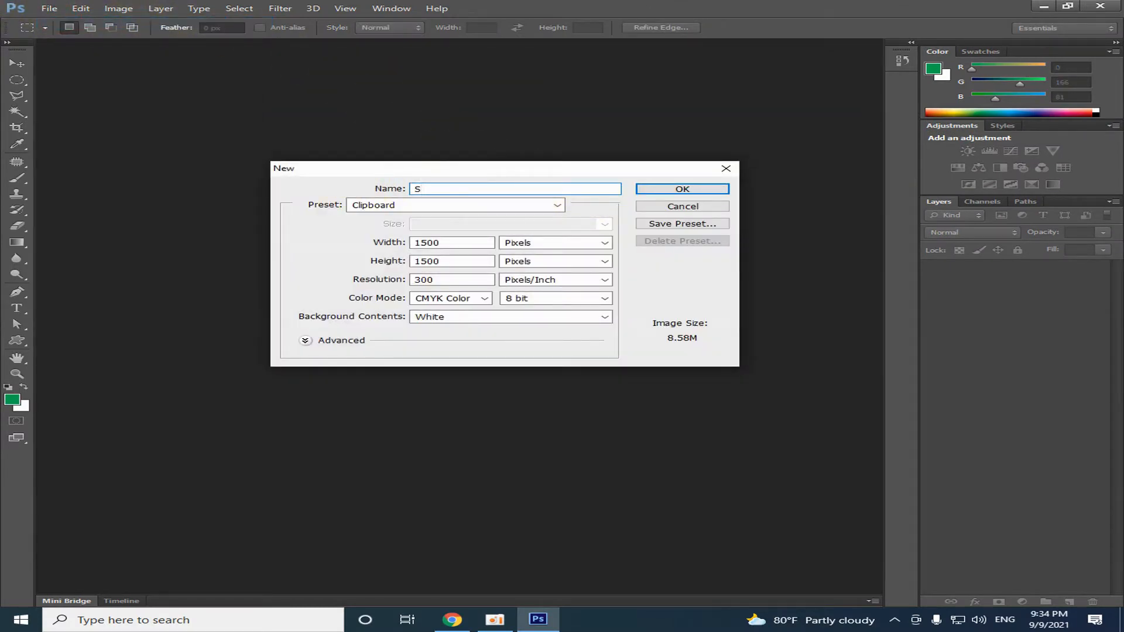
{"action": "left_click", "coordinate": [553, 208]}
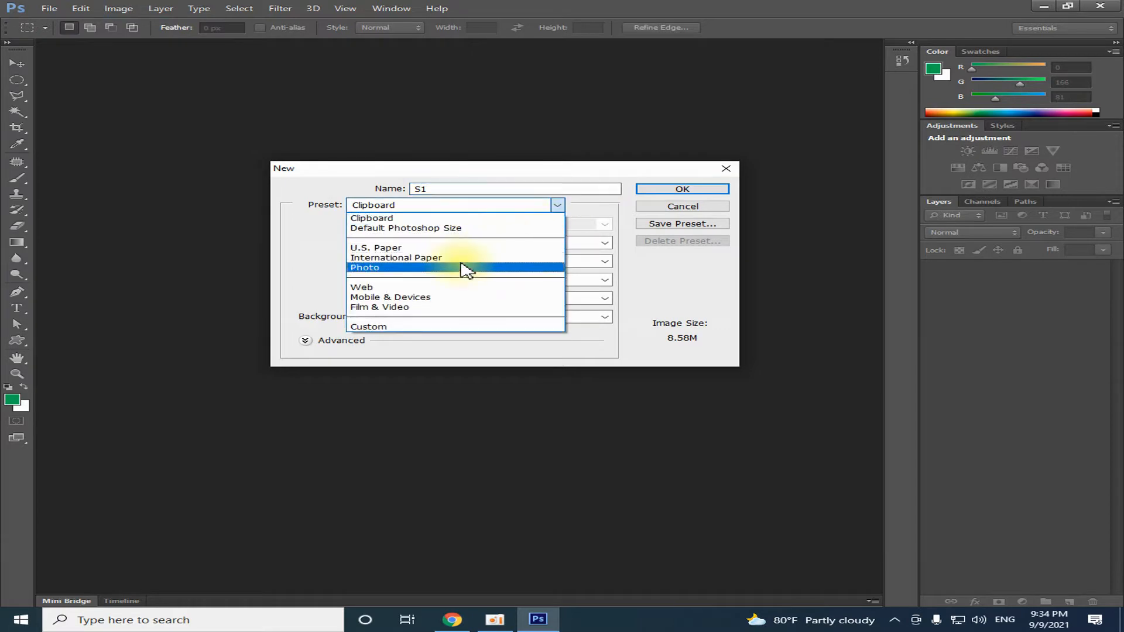
{"action": "left_click", "coordinate": [389, 327]}
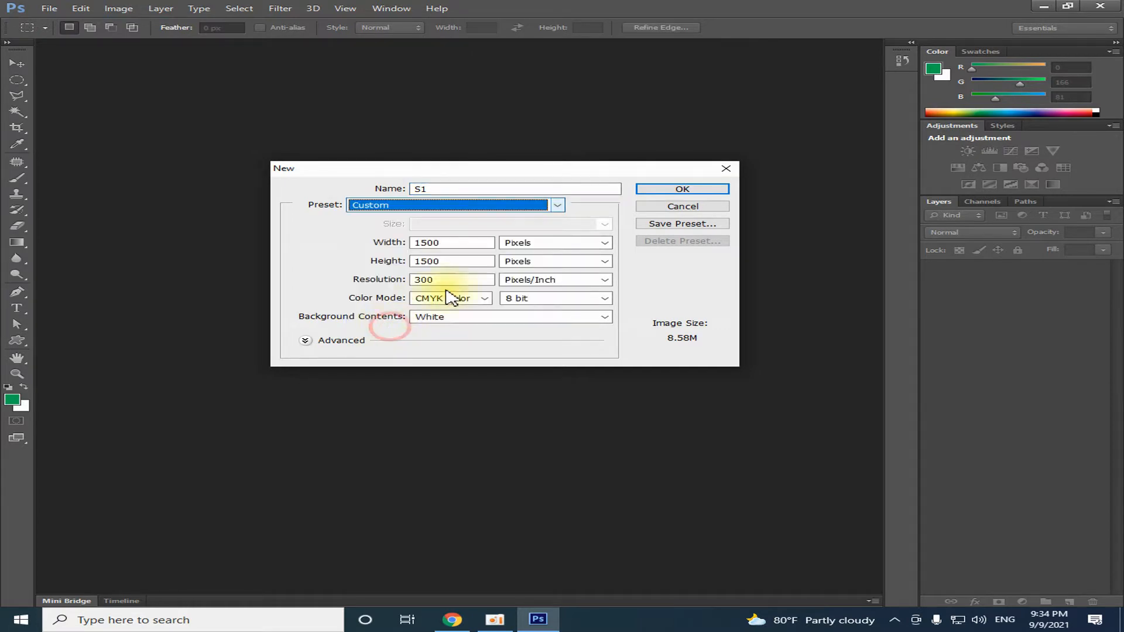
{"action": "left_click", "coordinate": [608, 242]}
{"action": "left_click", "coordinate": [570, 265]}
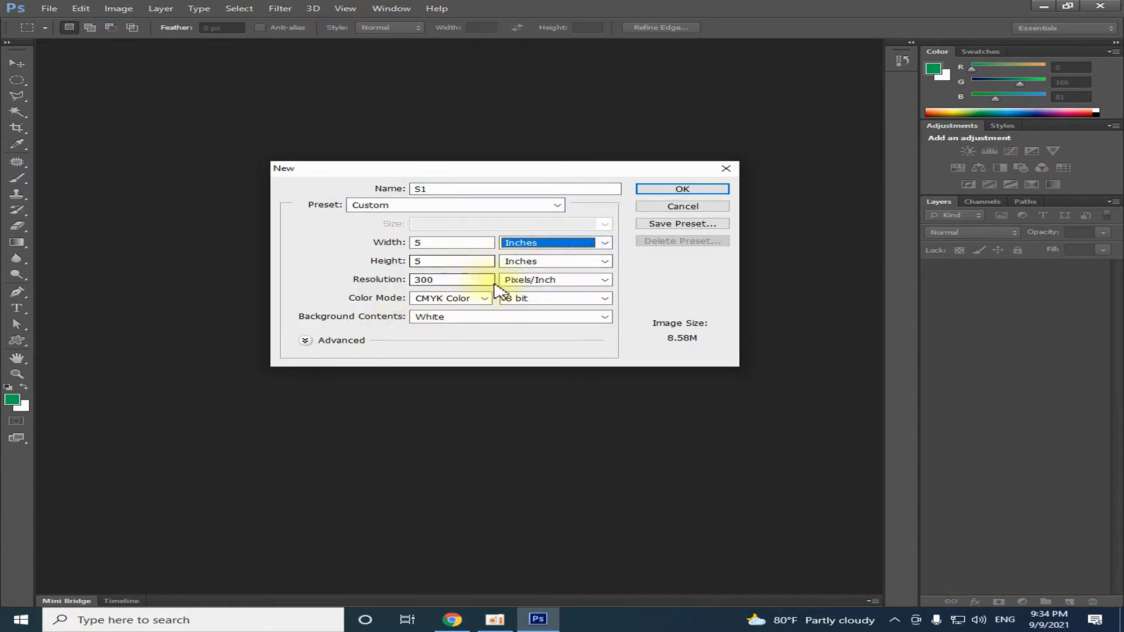
{"action": "left_click_drag", "start_coordinate": [576, 173], "coordinate": [578, 164]}
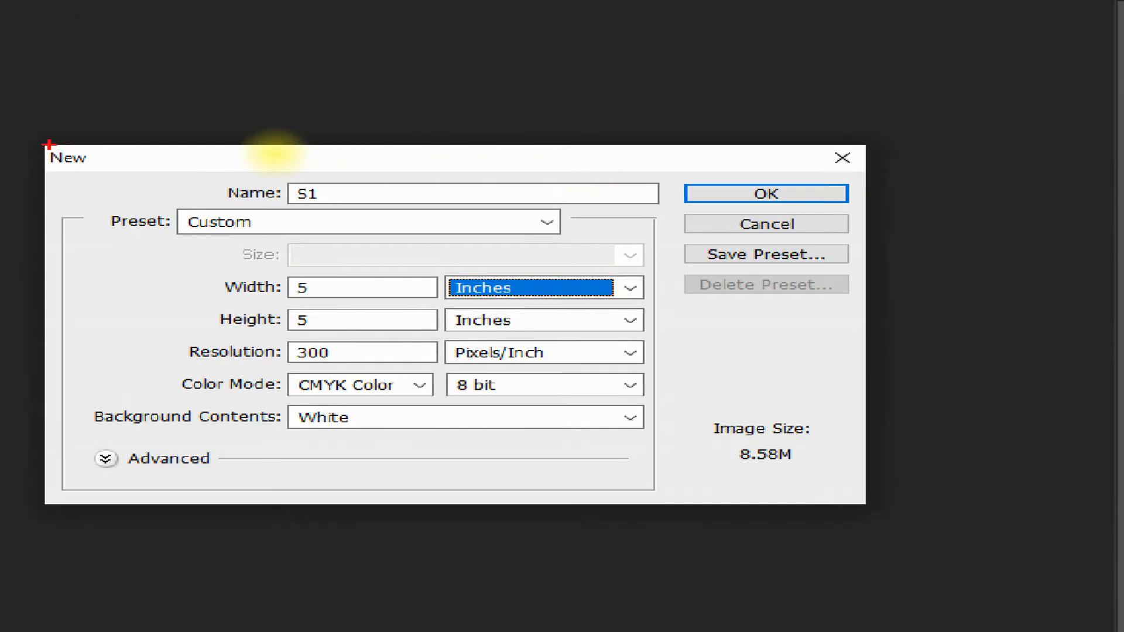
{"action": "mouse_move", "coordinate": [12, 132]}
{"action": "left_mouse_down"}
{"action": "mouse_move", "coordinate": [120, 175]}
{"action": "mouse_move", "coordinate": [220, 326]}
{"action": "mouse_move", "coordinate": [941, 485]}
{"action": "left_mouse_up"}
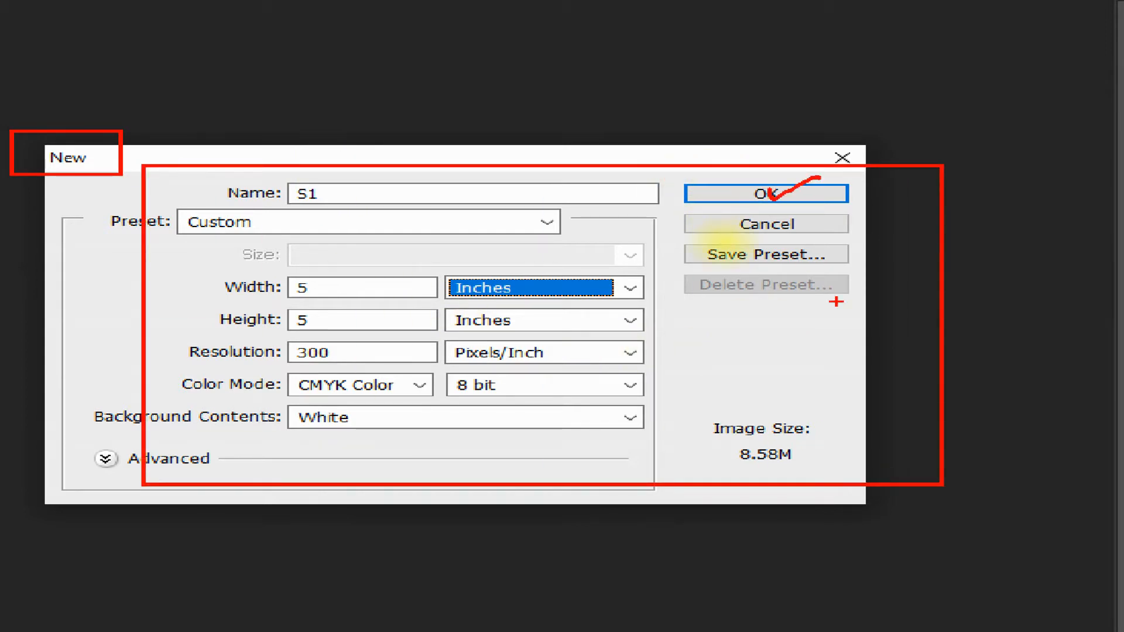
{"action": "key", "text": "Escape"}
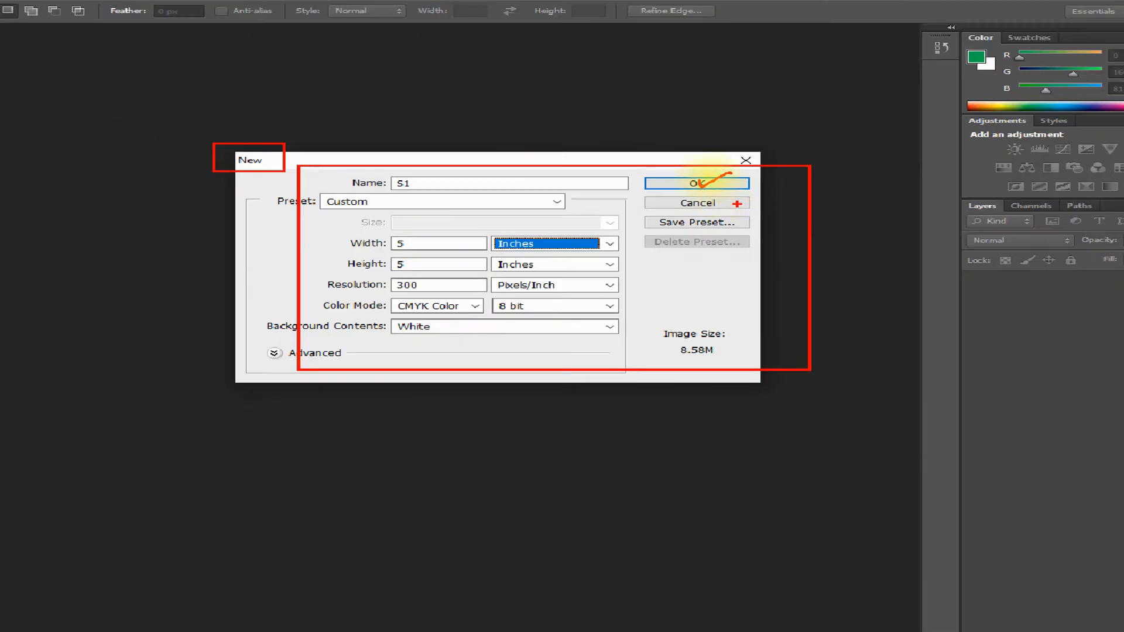
{"action": "left_click", "coordinate": [766, 194]}
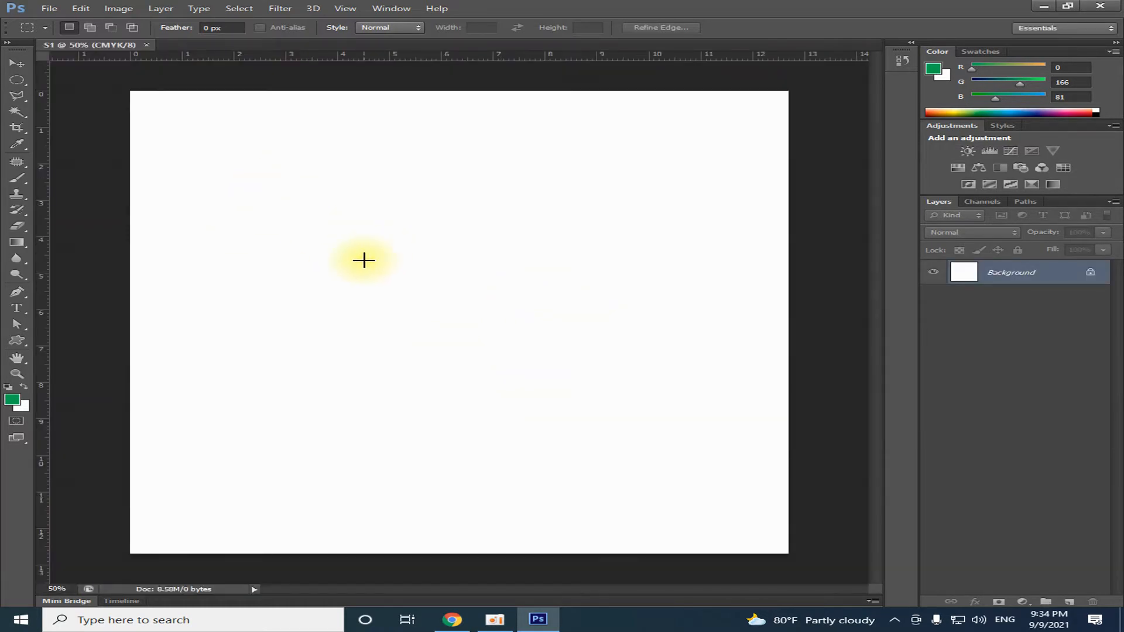
Open the S Logo image from the desktop to view the reference design, and return to Photoshop
{"action": "left_click", "coordinate": [18, 64]}
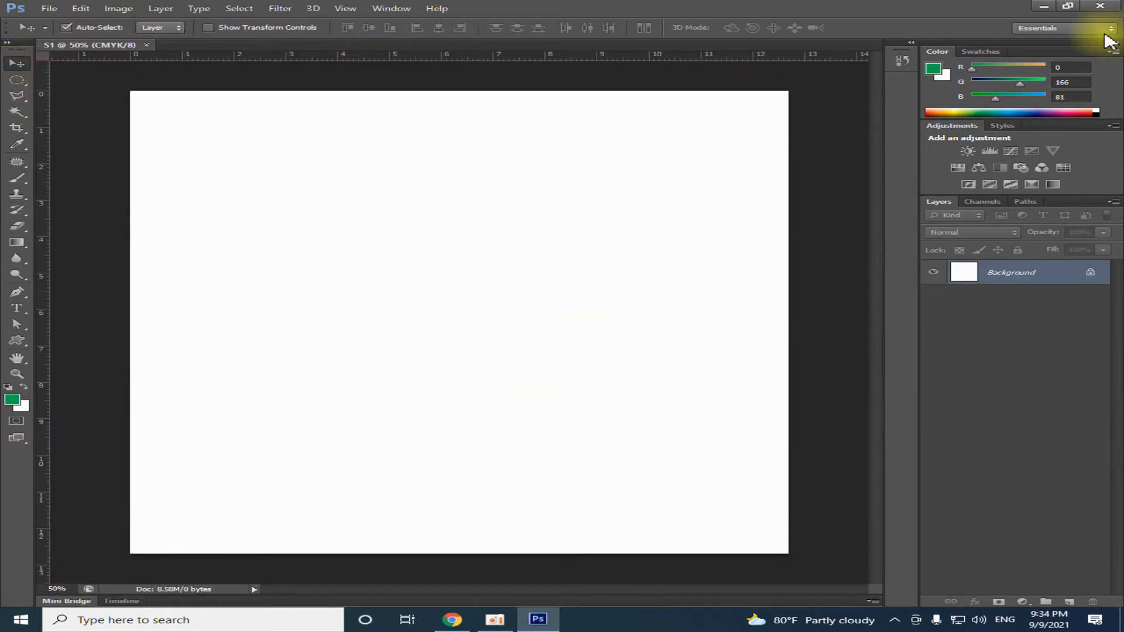
{"action": "left_click", "coordinate": [1045, 8]}
{"action": "right_click", "coordinate": [402, 136]}
{"action": "left_click", "coordinate": [439, 170]}
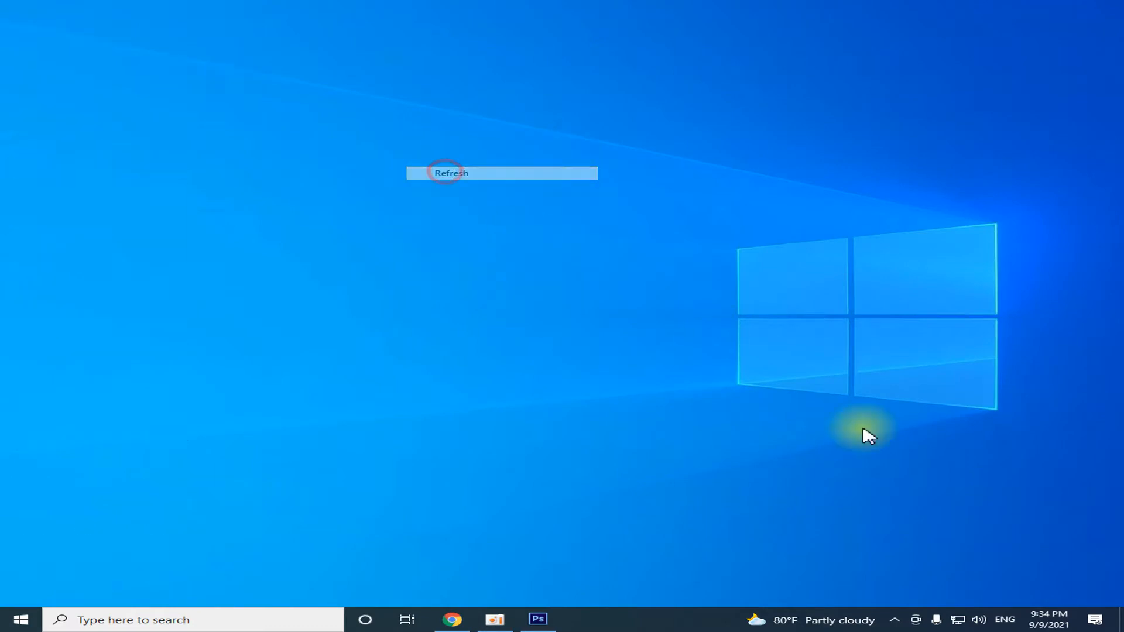
{"action": "right_click", "coordinate": [230, 18]}
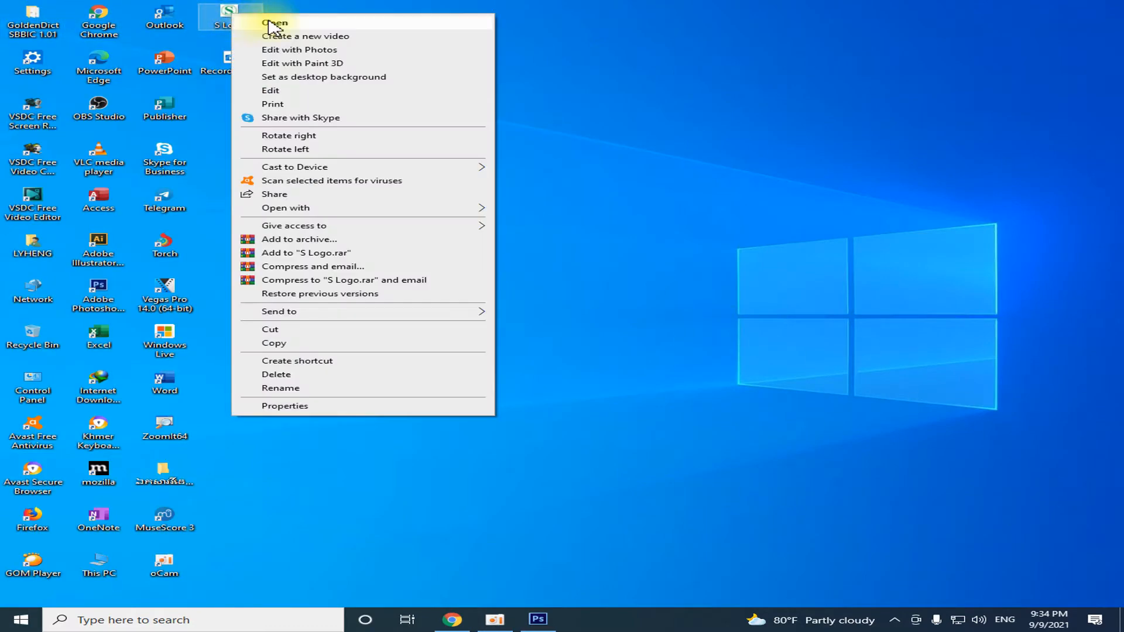
{"action": "left_click", "coordinate": [270, 23]}
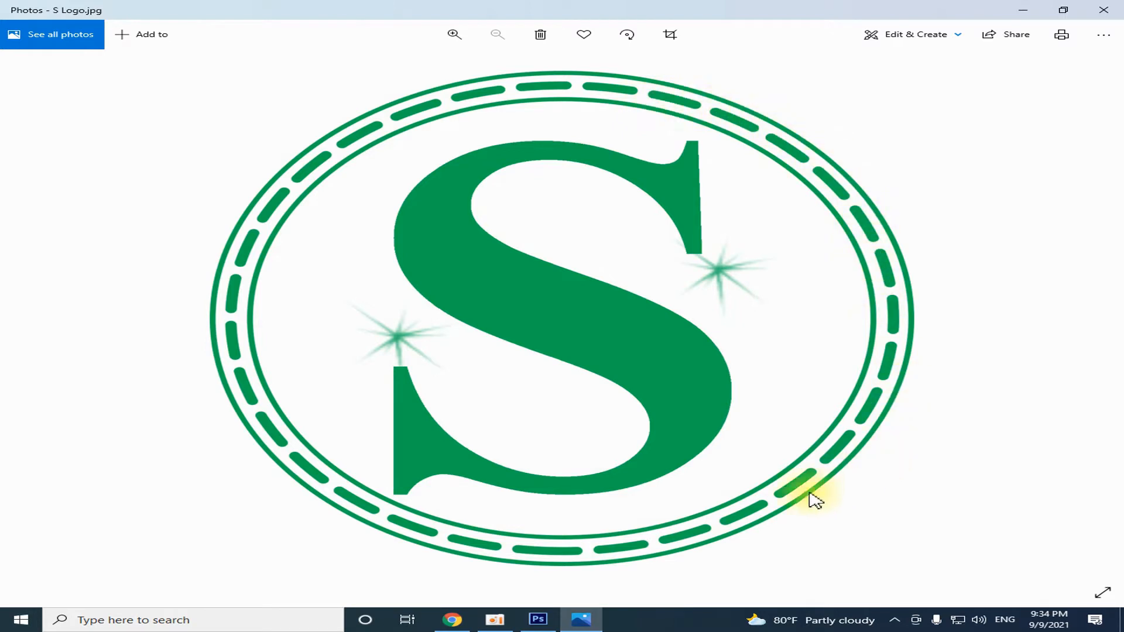
{"action": "left_click", "coordinate": [538, 619]}
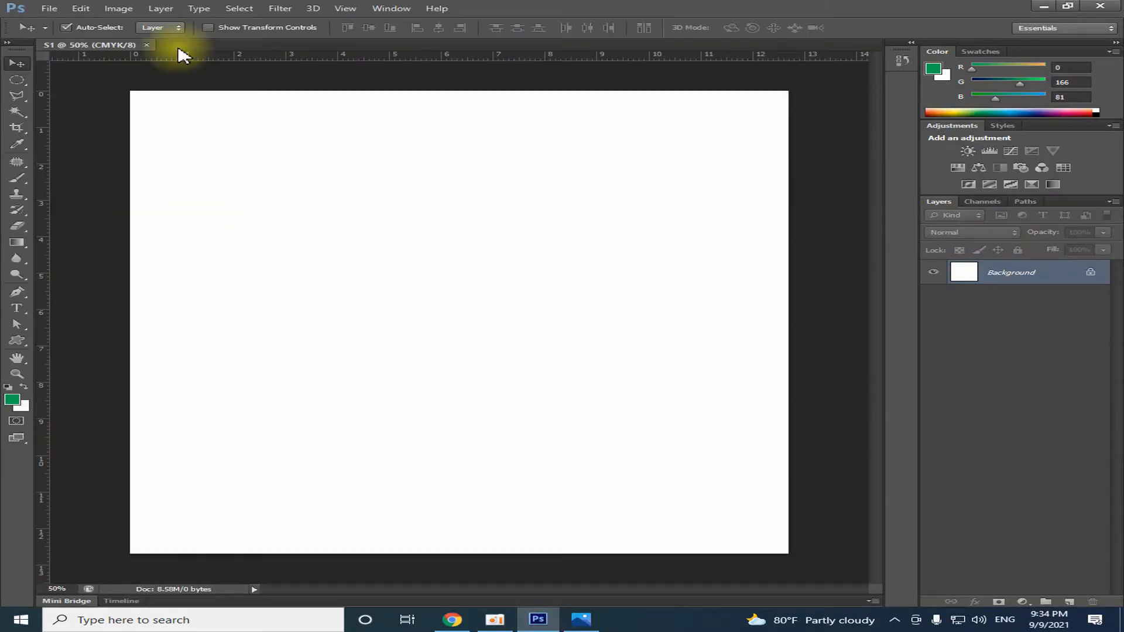
Draw a circle about 1264 px in diameter around the middle of the canvas with the Ellipse tool
{"action": "left_click", "coordinate": [17, 343]}
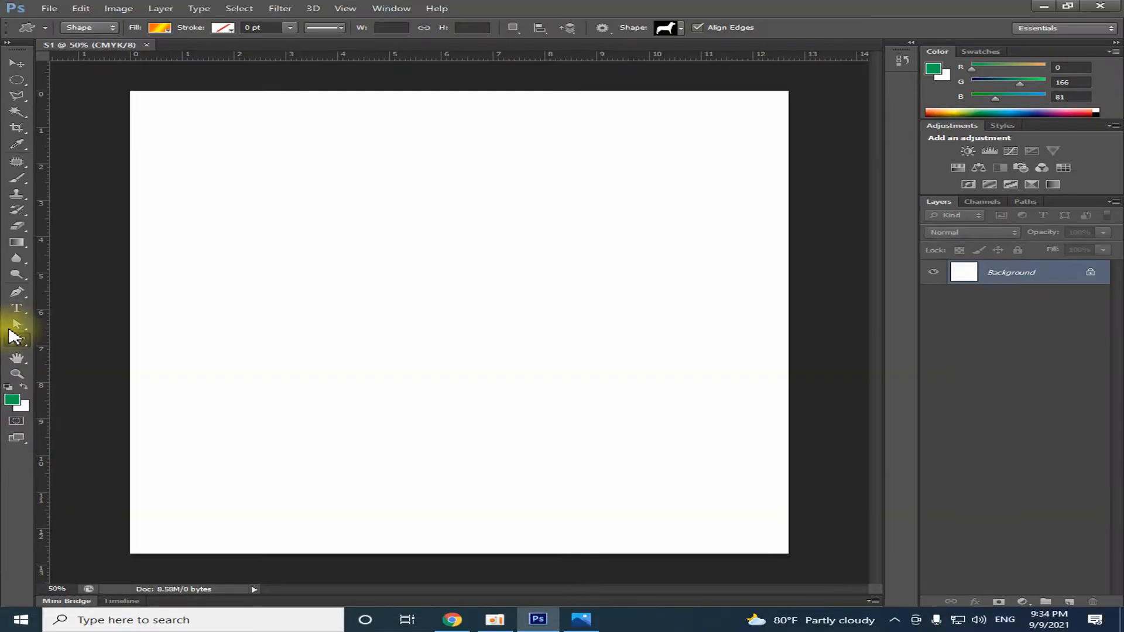
{"action": "left_click_drag", "start_coordinate": [16, 344], "coordinate": [62, 365]}
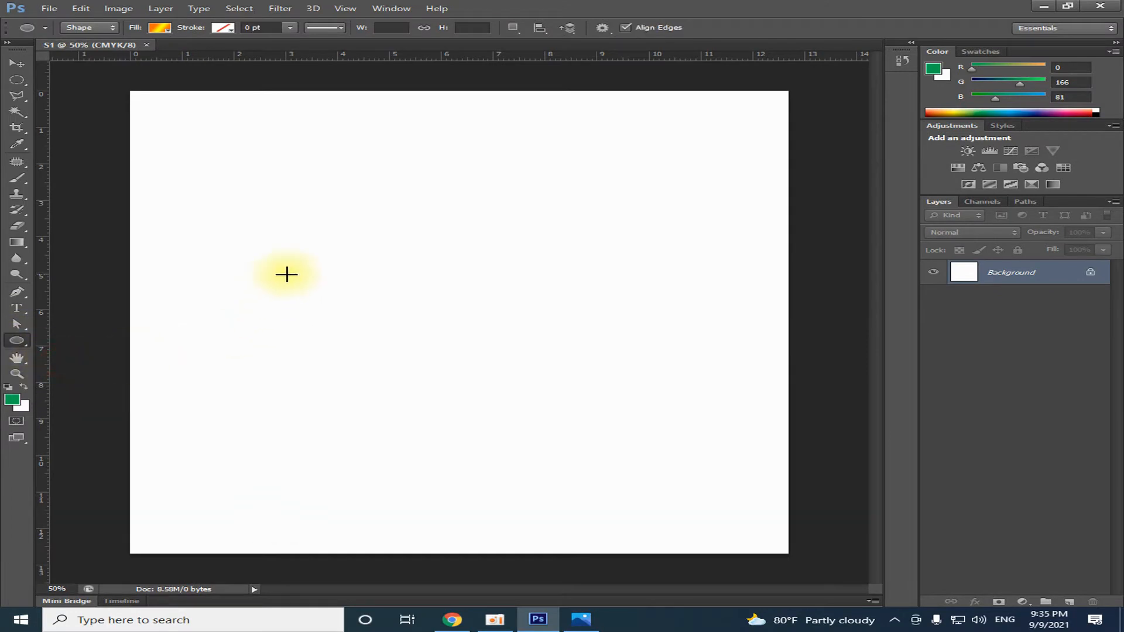
{"action": "left_click_drag", "start_coordinate": [253, 201], "coordinate": [748, 578]}
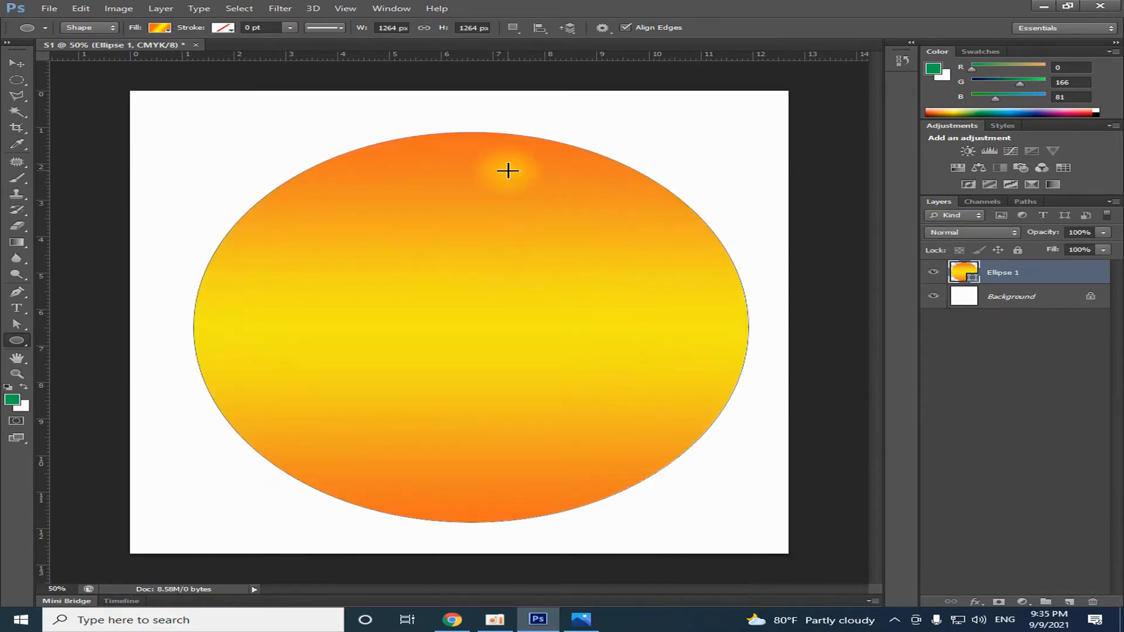
Remove the gradient fill from the circle by setting its fill to no color
{"action": "left_click", "coordinate": [158, 28]}
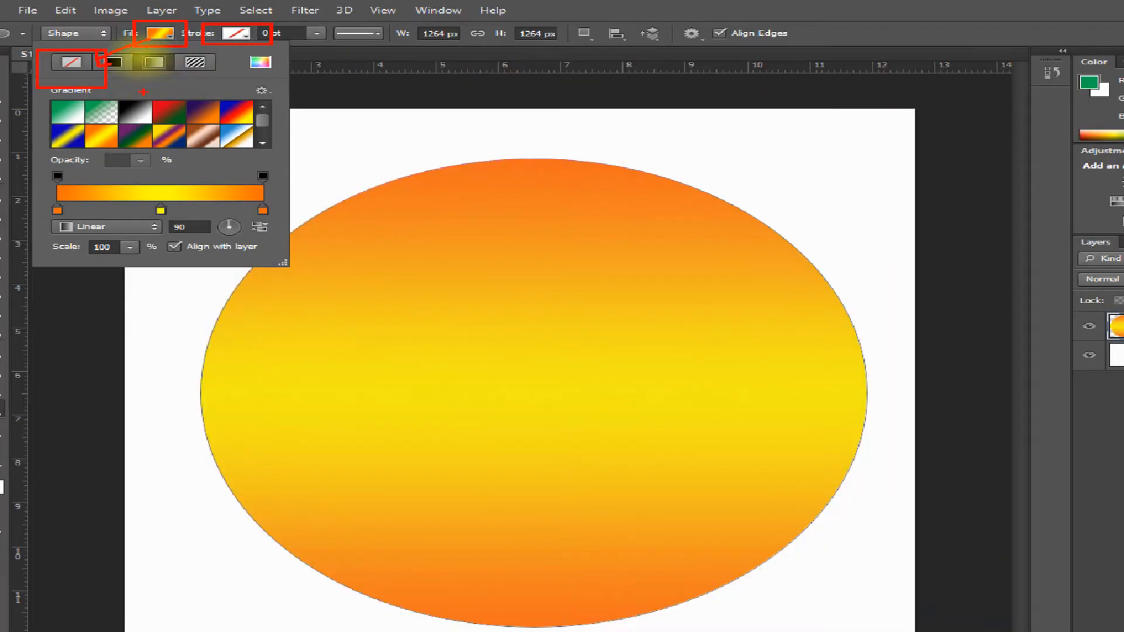
{"action": "left_click", "coordinate": [168, 43]}
{"action": "left_click", "coordinate": [167, 43]}
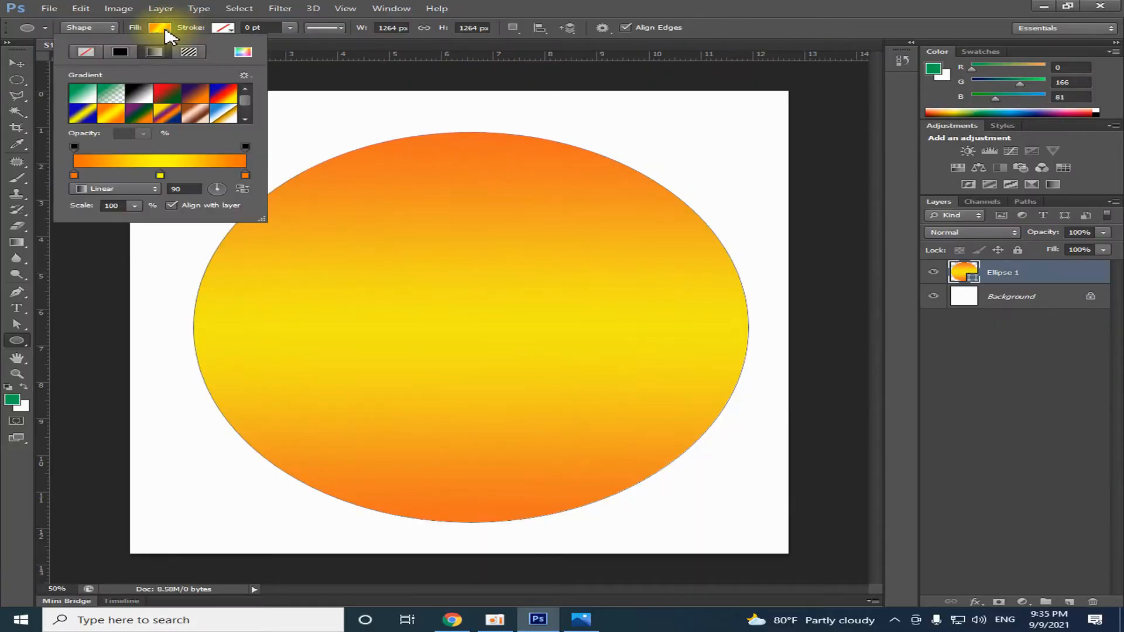
{"action": "left_click", "coordinate": [45, 80]}
{"action": "left_click", "coordinate": [82, 52]}
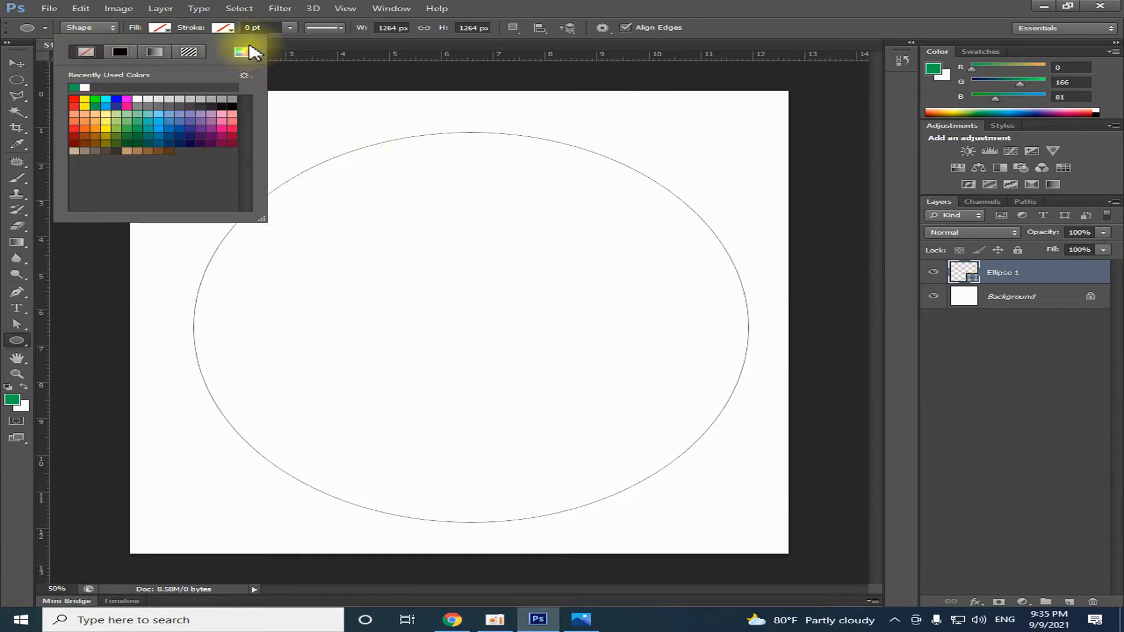
Give the circle a solid green stroke with a width of 3.69 pt
{"action": "left_click", "coordinate": [225, 29]}
{"action": "left_click", "coordinate": [227, 30]}
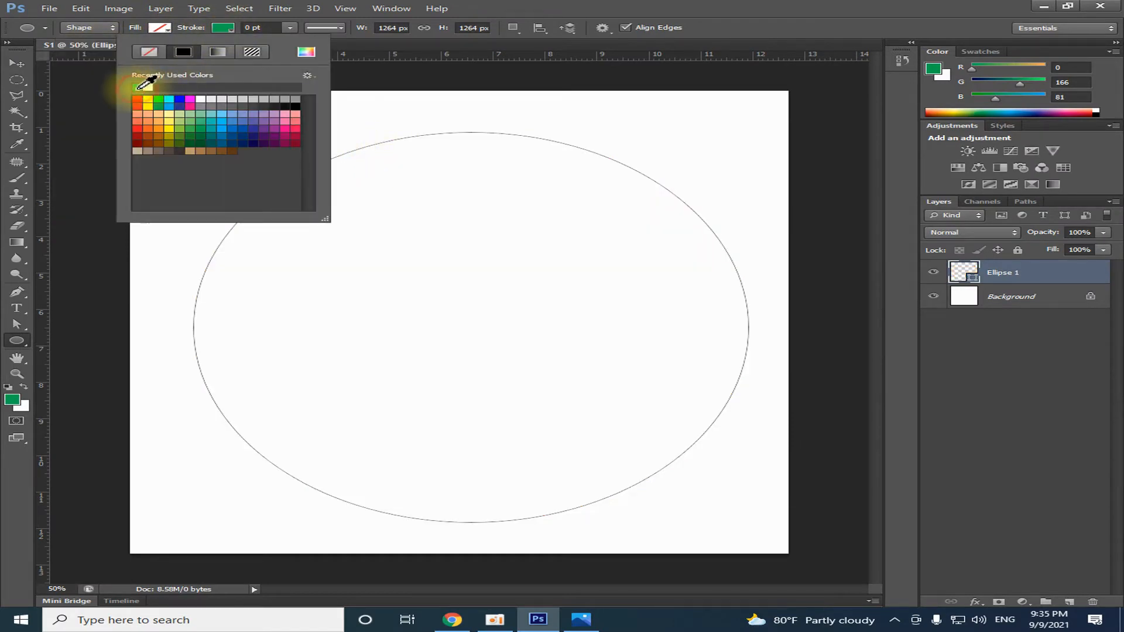
{"action": "left_click", "coordinate": [224, 30]}
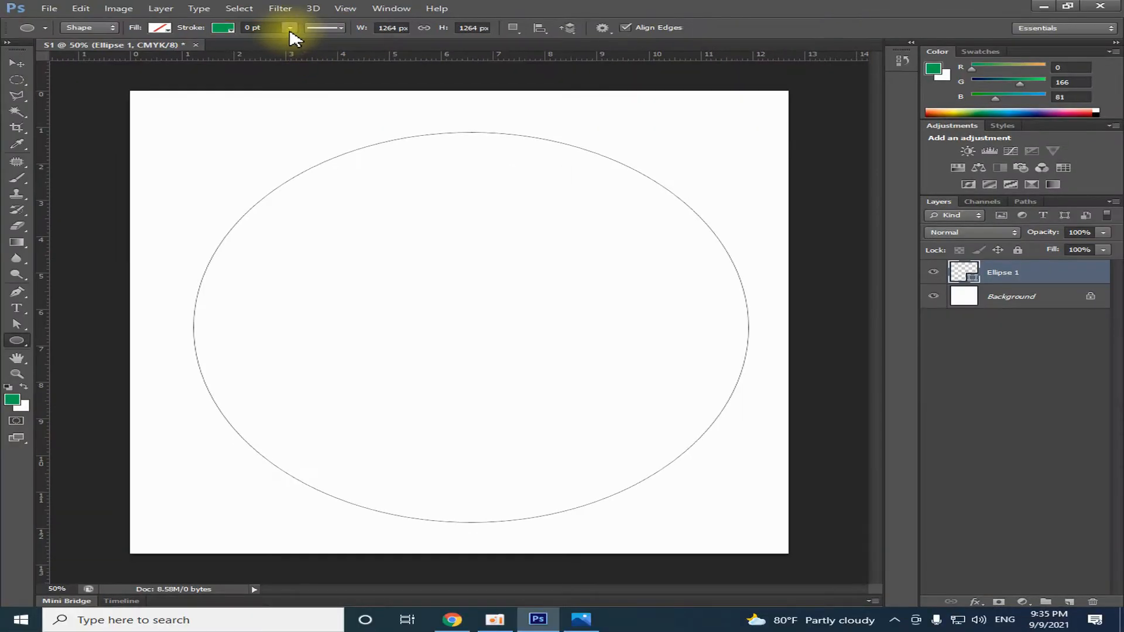
{"action": "left_click", "coordinate": [357, 56]}
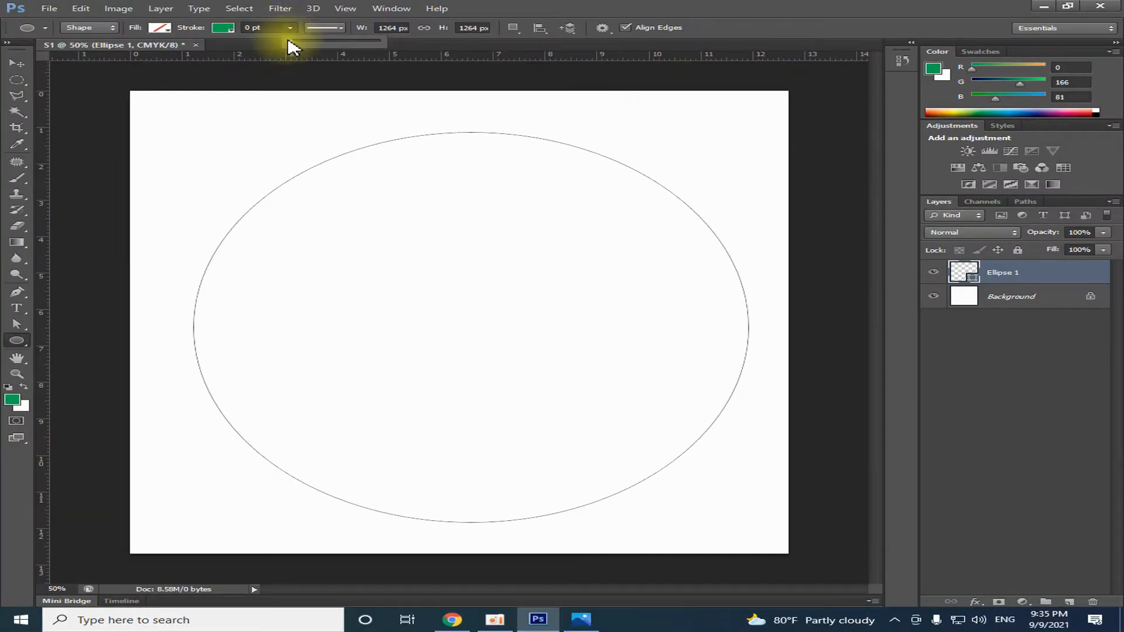
{"action": "left_click_drag", "start_coordinate": [309, 47], "coordinate": [310, 45]}
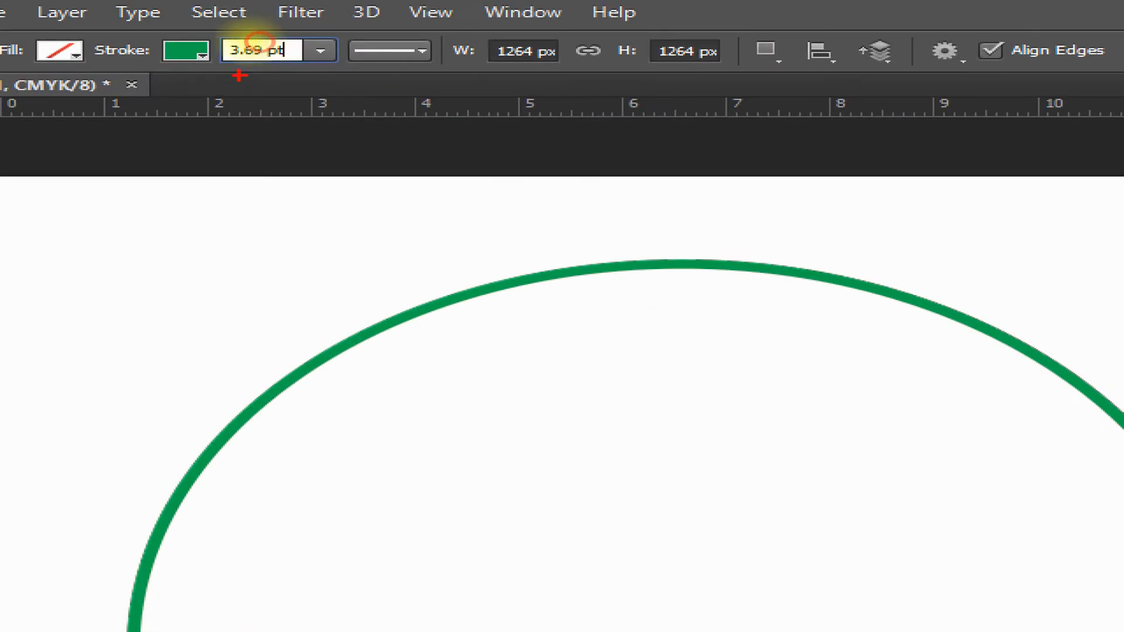
{"action": "mouse_move", "coordinate": [146, 18]}
{"action": "left_mouse_down"}
{"action": "mouse_move", "coordinate": [159, 40]}
{"action": "mouse_move", "coordinate": [340, 71]}
{"action": "mouse_move", "coordinate": [482, 279]}
{"action": "mouse_move", "coordinate": [483, 296]}
{"action": "mouse_move", "coordinate": [503, 282]}
{"action": "left_mouse_up"}
{"action": "key", "text": "Escape"}
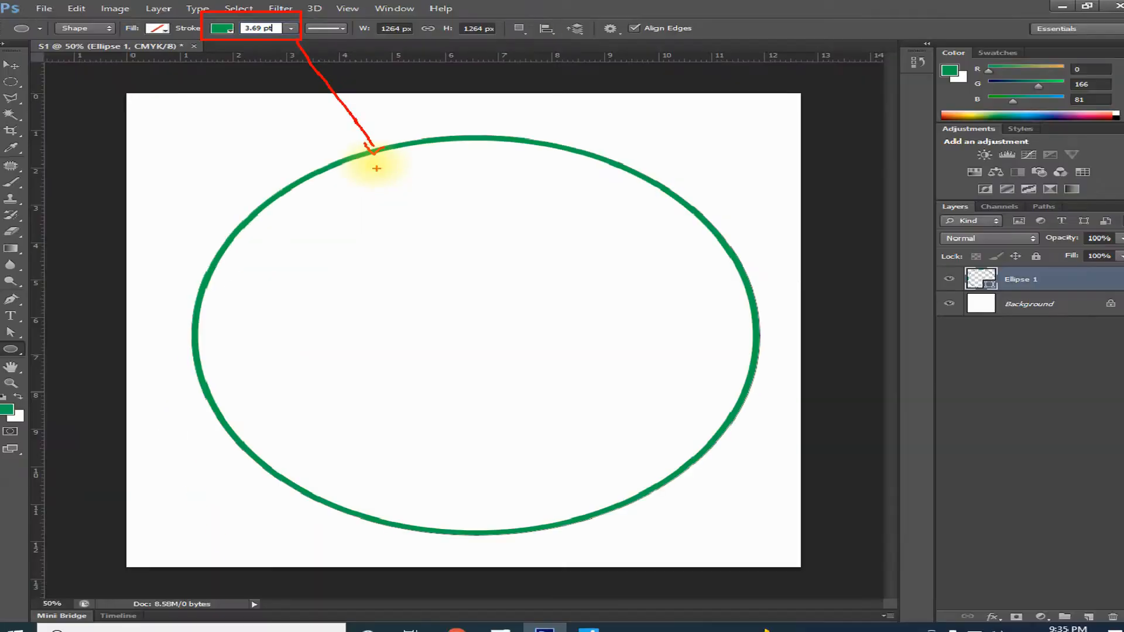
Duplicate the Ellipse 1 layer within the S1 document as Ellipse 1 copy
{"action": "left_click", "coordinate": [16, 63]}
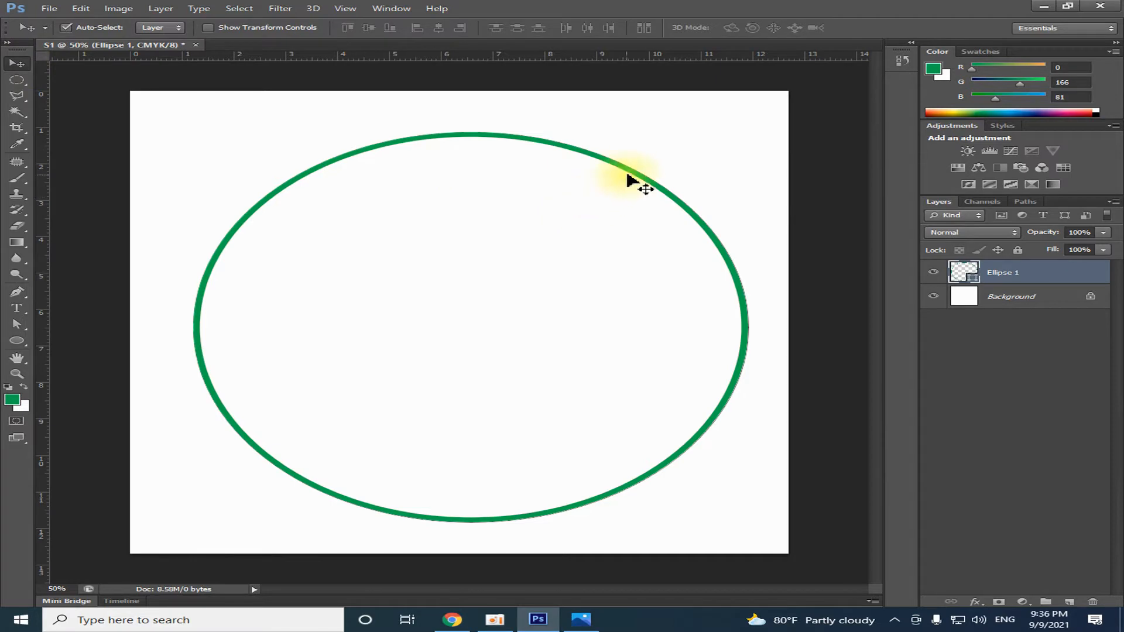
{"action": "right_click", "coordinate": [1018, 277]}
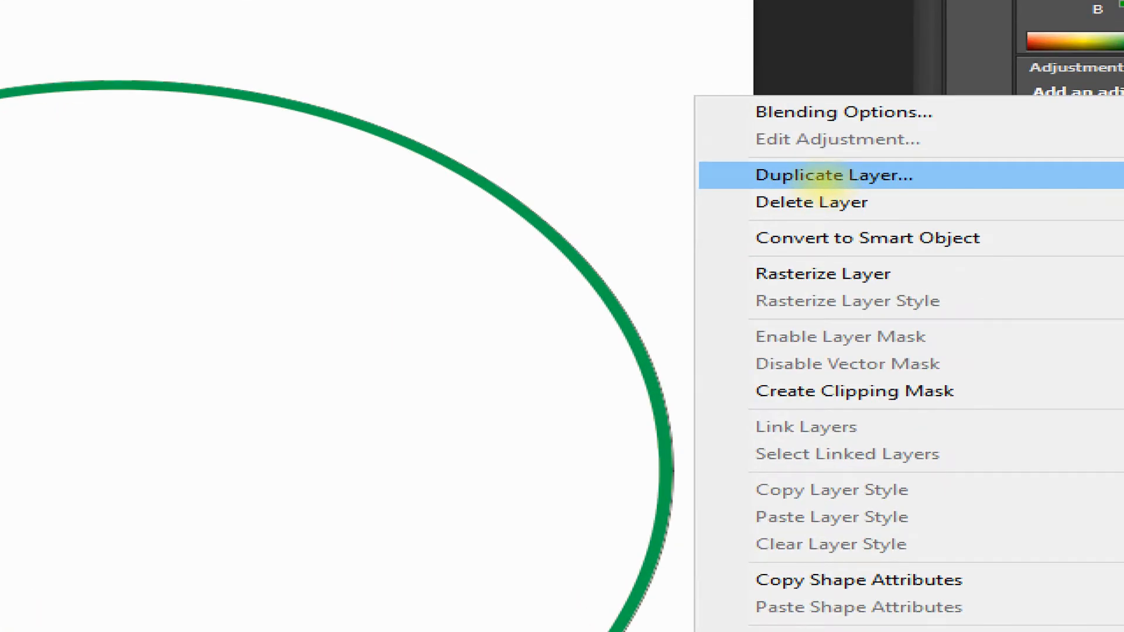
{"action": "left_click", "coordinate": [820, 175]}
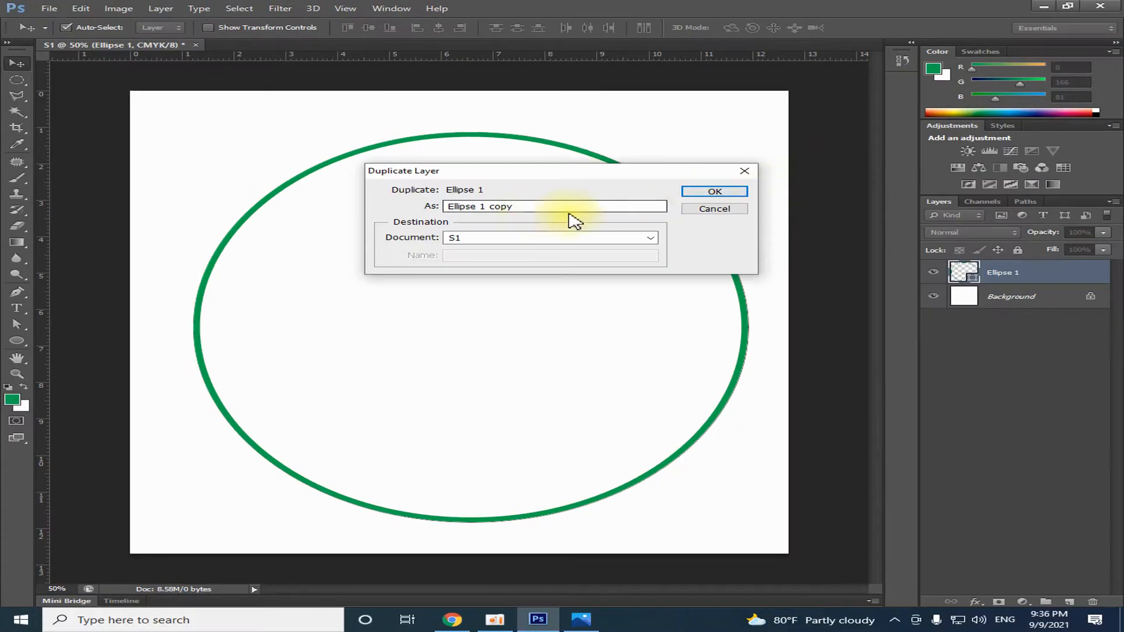
{"action": "left_click", "coordinate": [710, 192]}
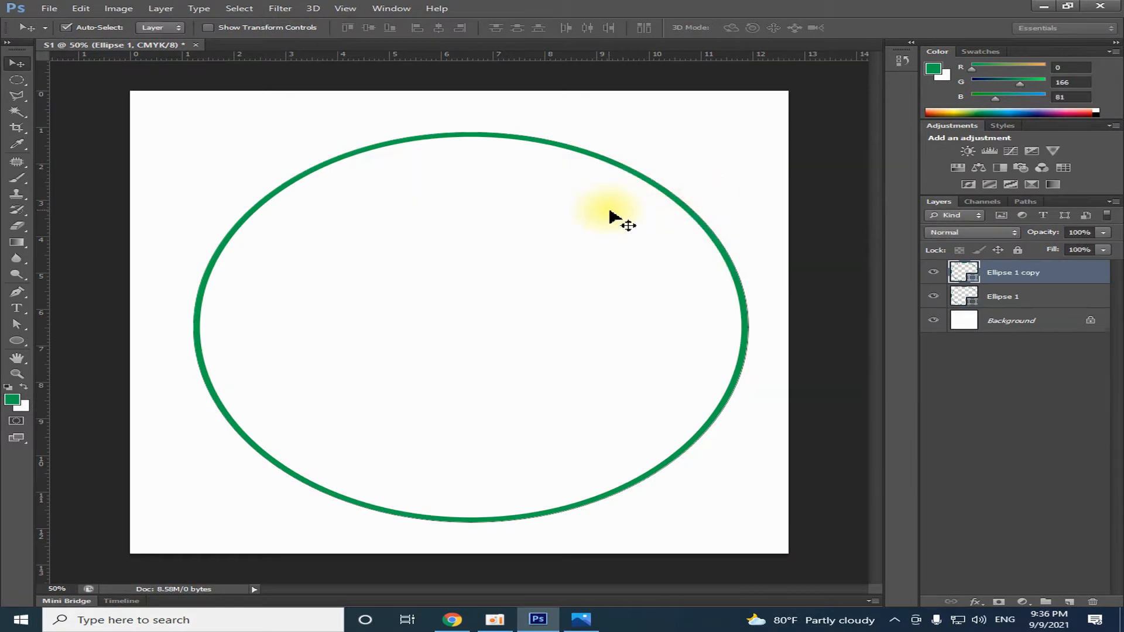
{"action": "left_click", "coordinate": [935, 273]}
{"action": "left_click", "coordinate": [935, 273]}
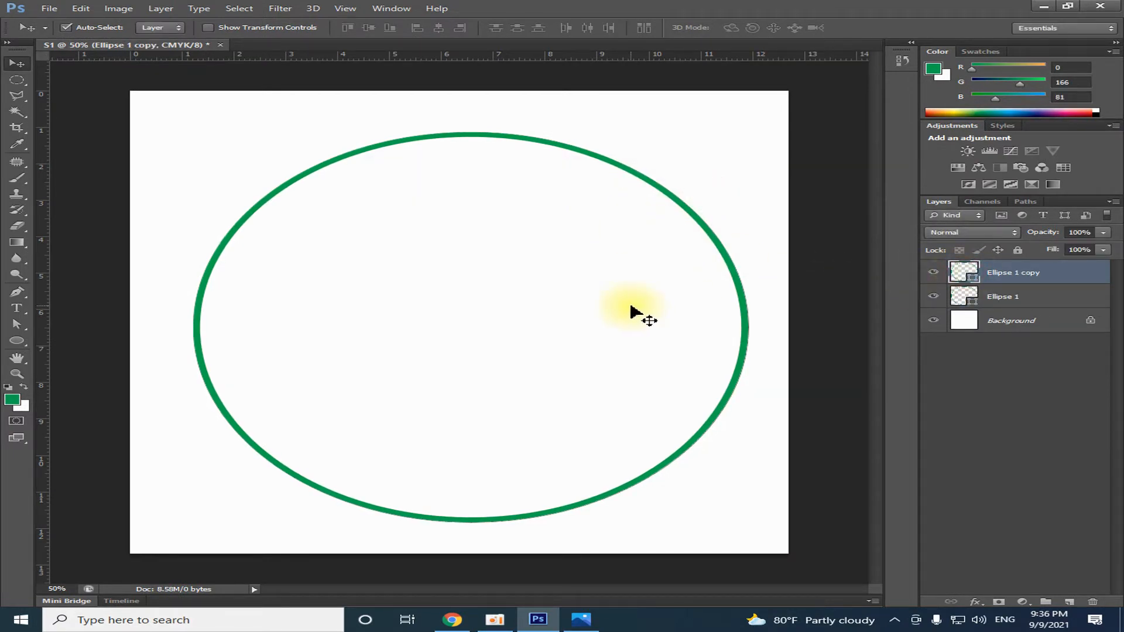
Scale the copied circle proportionally about its center to 80.06% to form an inner ring
{"action": "key", "text": "ctrl+t"}
{"action": "left_click_drag", "start_coordinate": [749, 133], "coordinate": [666, 174]}
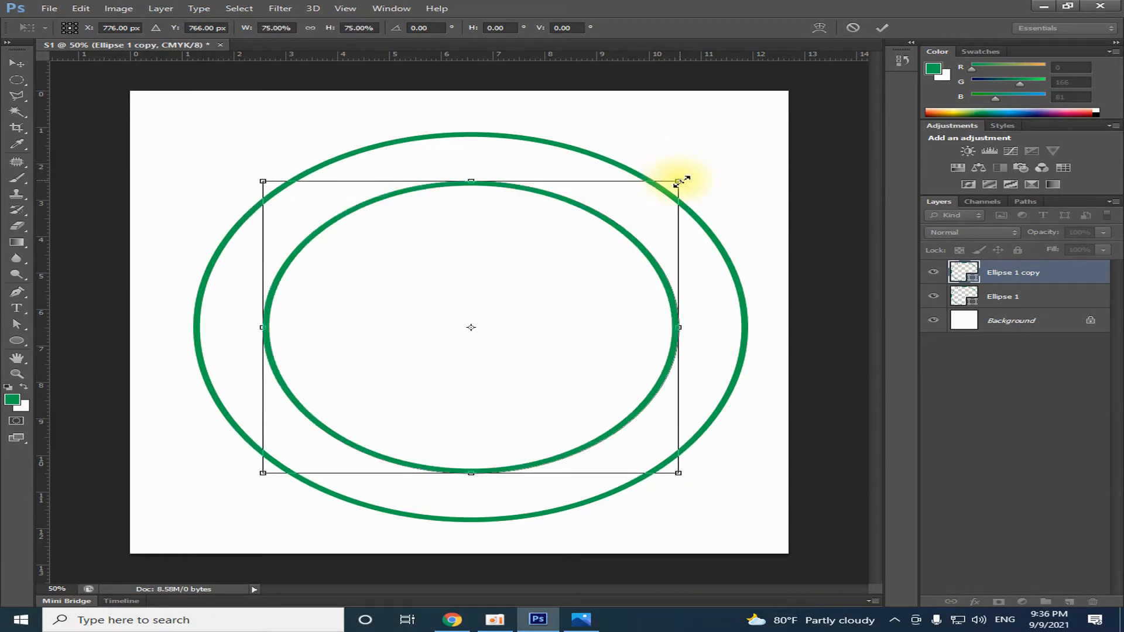
{"action": "left_click_drag", "start_coordinate": [678, 181], "coordinate": [693, 170]}
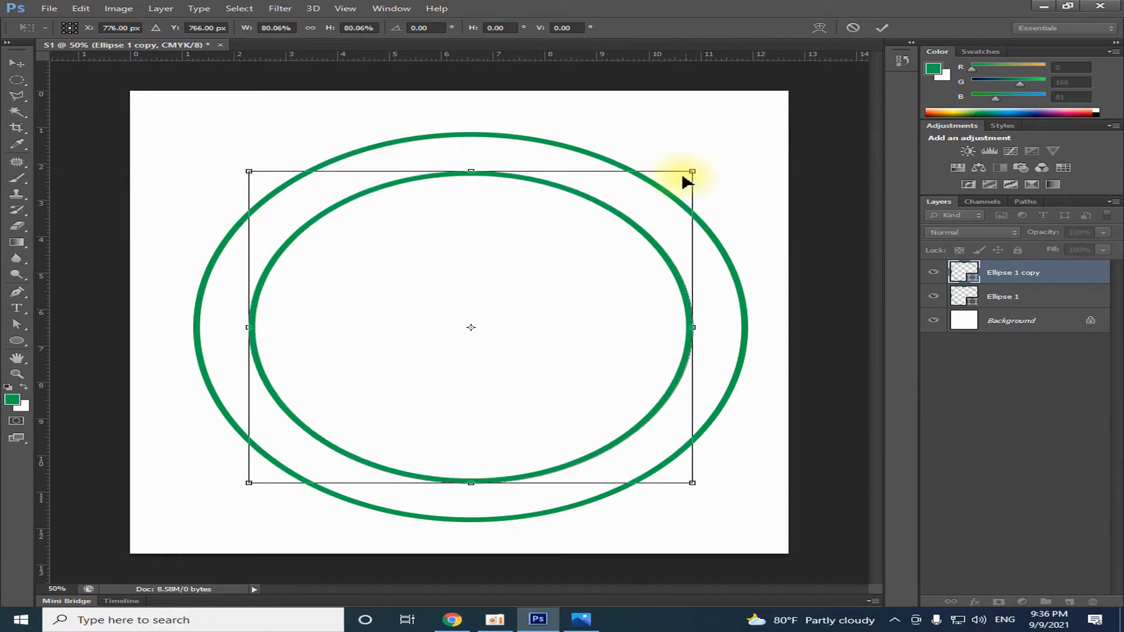
{"action": "key", "text": "Return"}
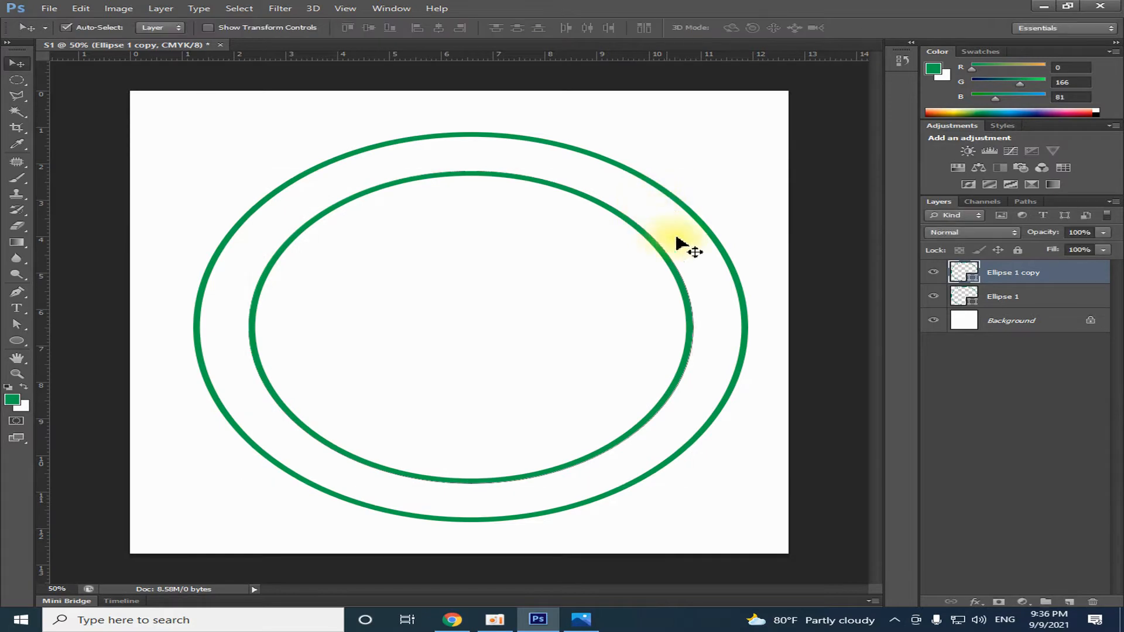
Examine which layer holds each circle by switching between the two ellipse layers and toggling visibility, ending on Ellipse 1
{"action": "left_click", "coordinate": [998, 296]}
{"action": "left_click", "coordinate": [995, 281], "text": "shift"}
{"action": "left_click", "coordinate": [989, 295]}
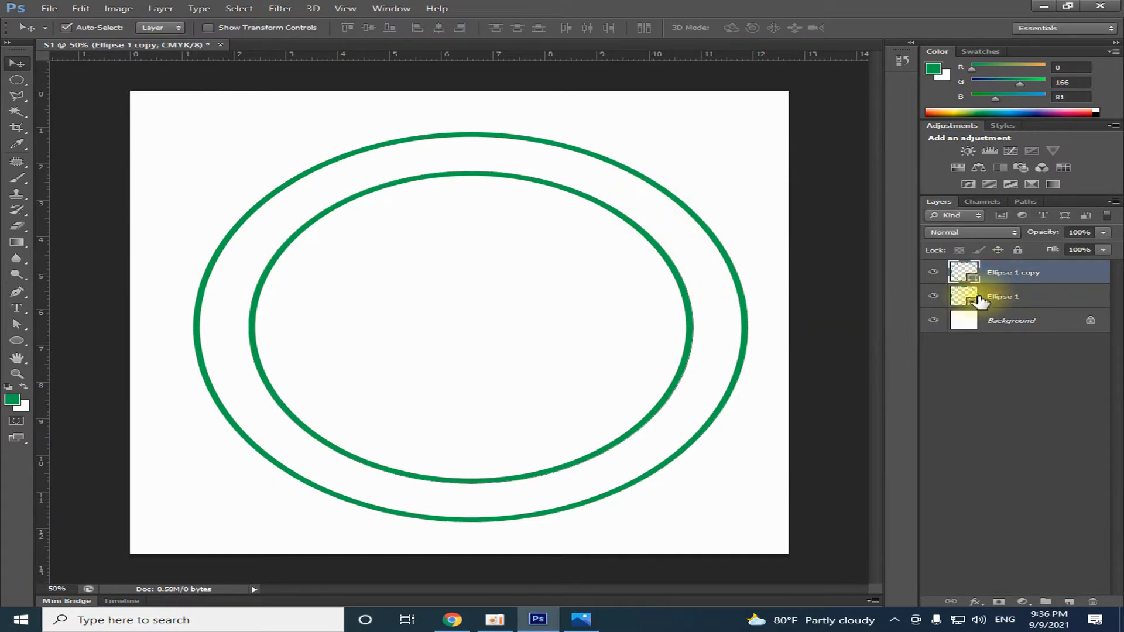
{"action": "left_click", "coordinate": [933, 296]}
{"action": "left_click", "coordinate": [933, 295]}
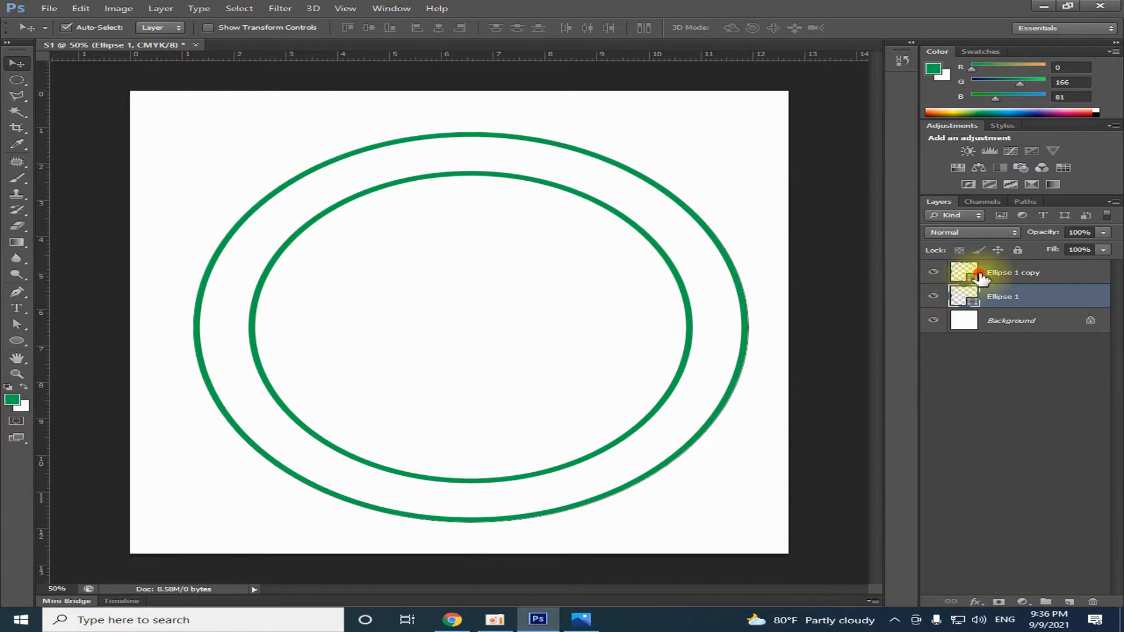
{"action": "left_click", "coordinate": [979, 276]}
{"action": "left_click", "coordinate": [973, 296]}
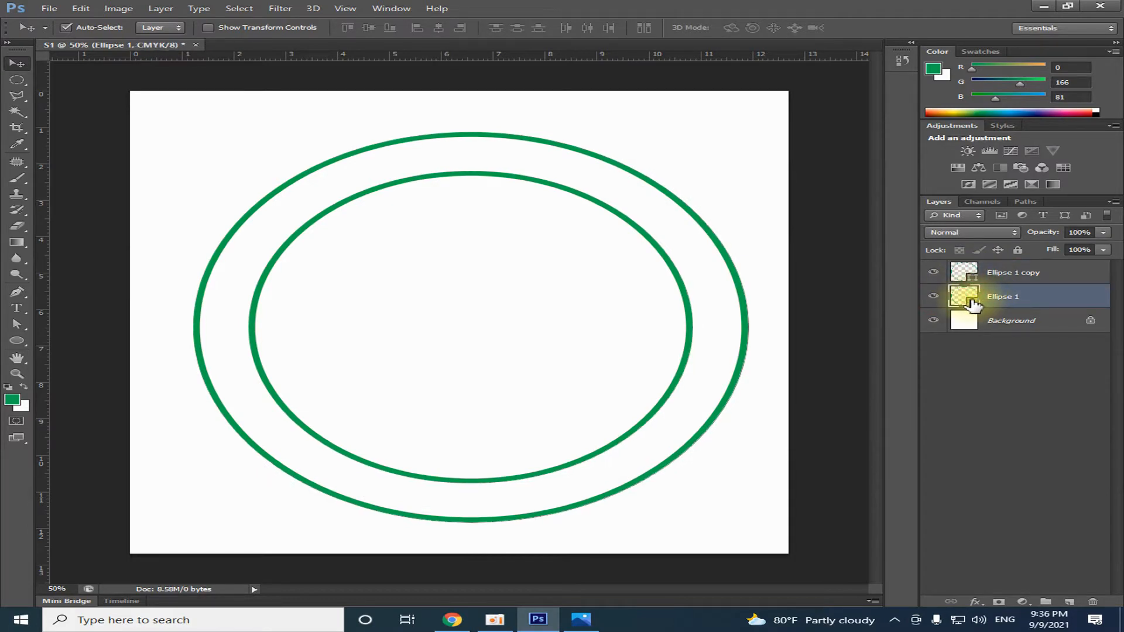
Duplicate the Ellipse 1 layer within the S1 document as Ellipse 1 copy 2
{"action": "right_click", "coordinate": [970, 303]}
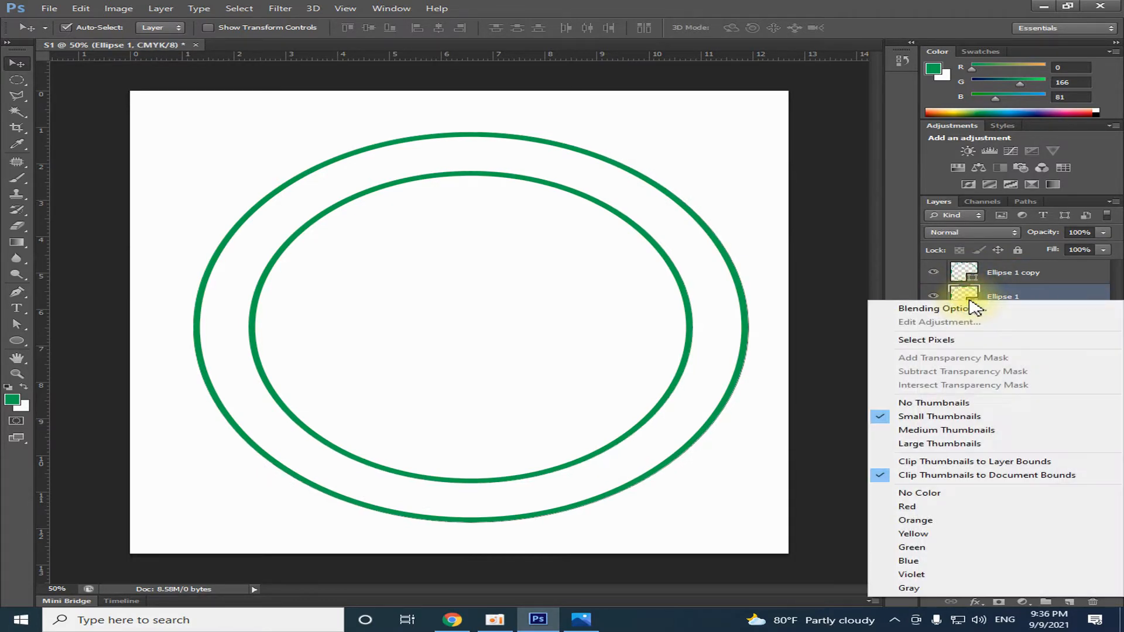
{"action": "left_click", "coordinate": [995, 293]}
{"action": "right_click", "coordinate": [1006, 299]}
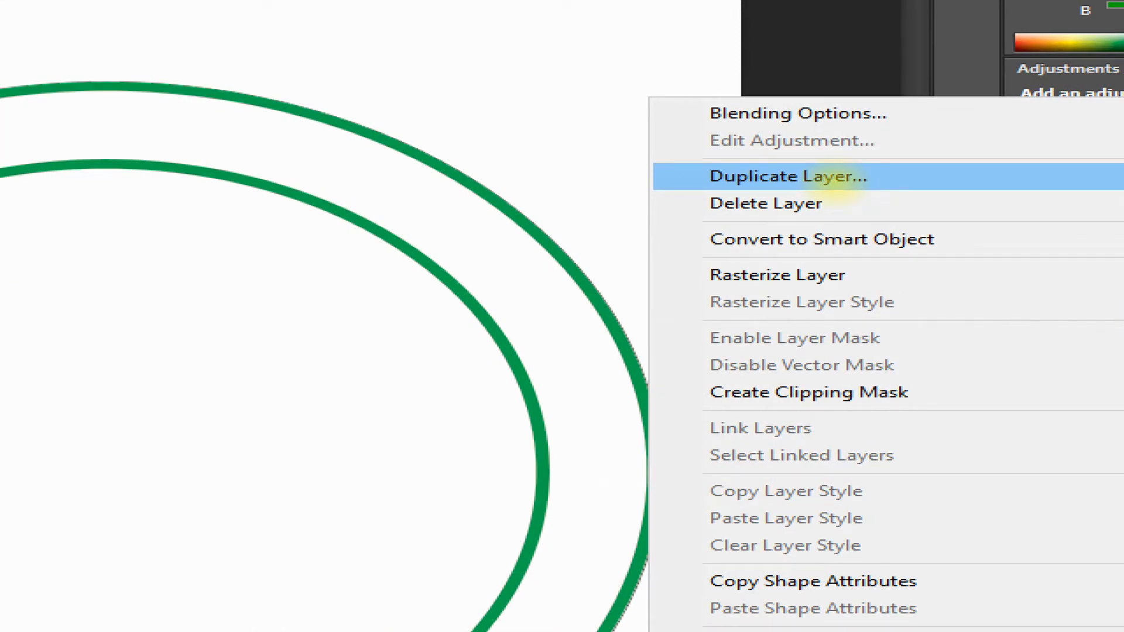
{"action": "left_click", "coordinate": [834, 182]}
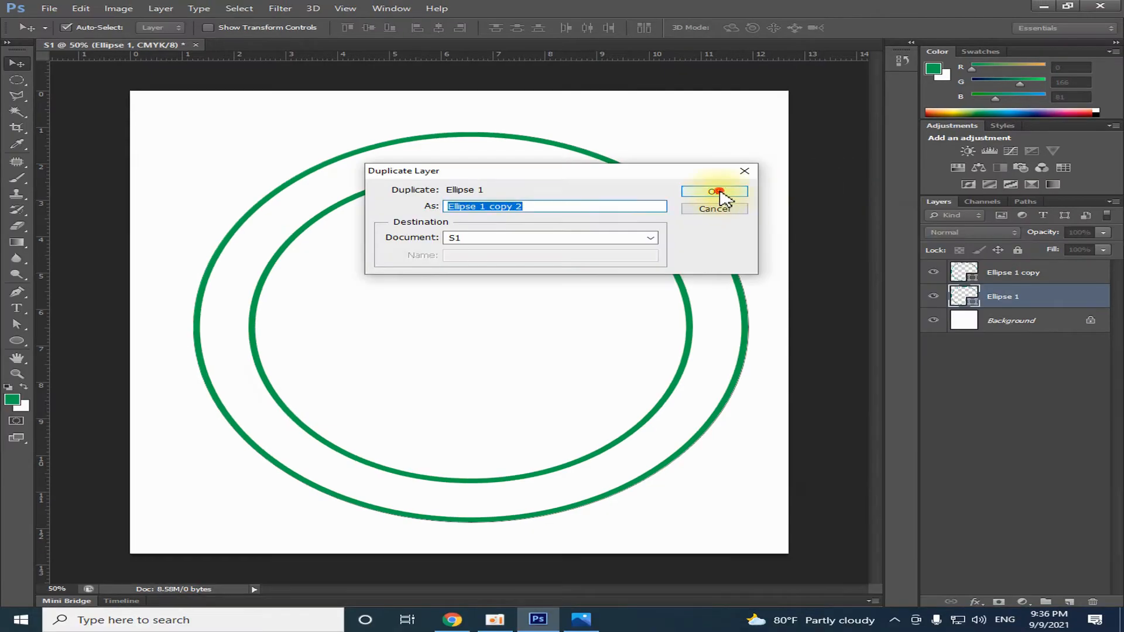
{"action": "left_click", "coordinate": [717, 192]}
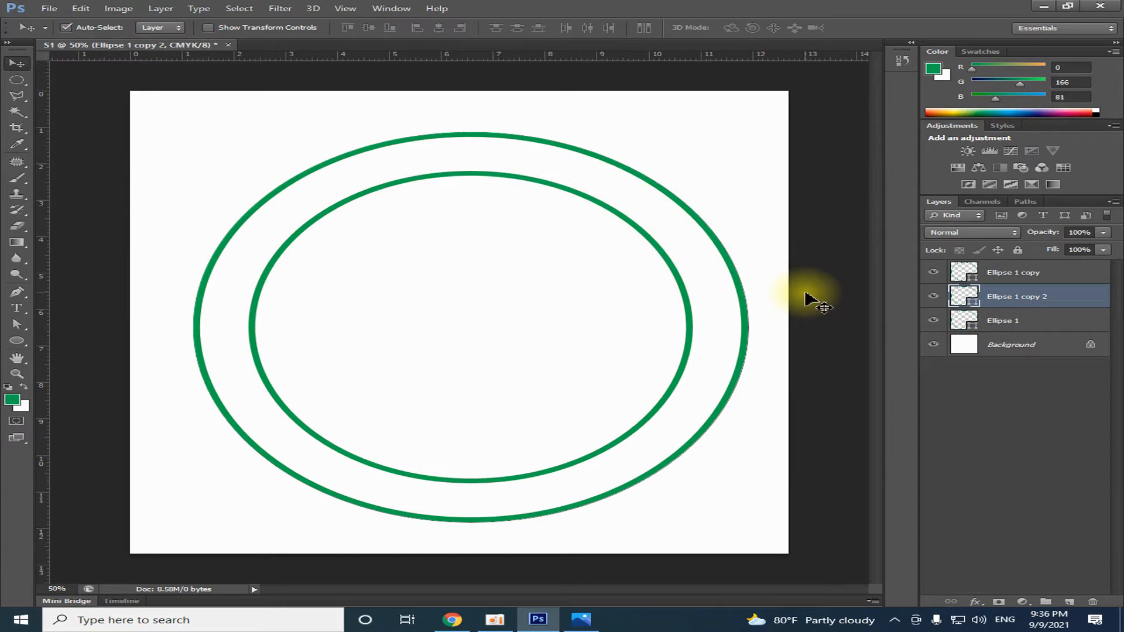
Scale the new circle copy proportionally about its center to form a middle ring halfway between the outer and inner rings
{"action": "key", "text": "ctrl+t"}
{"action": "left_click_drag", "start_coordinate": [748, 134], "coordinate": [721, 153]}
{"action": "key", "text": "Return"}
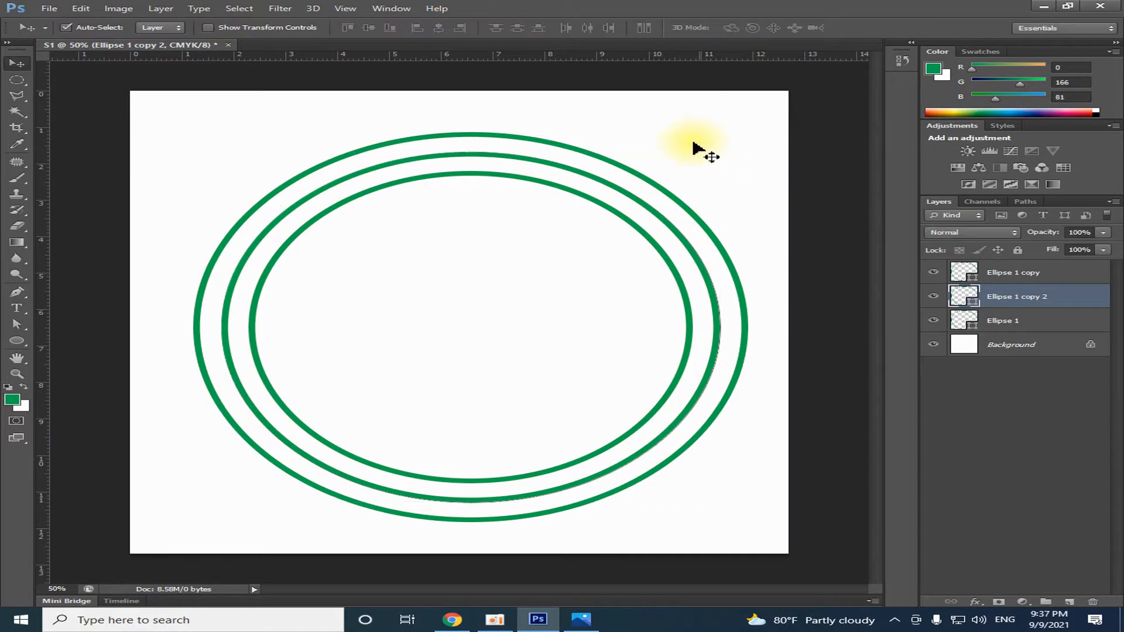
{"action": "left_click", "coordinate": [933, 297]}
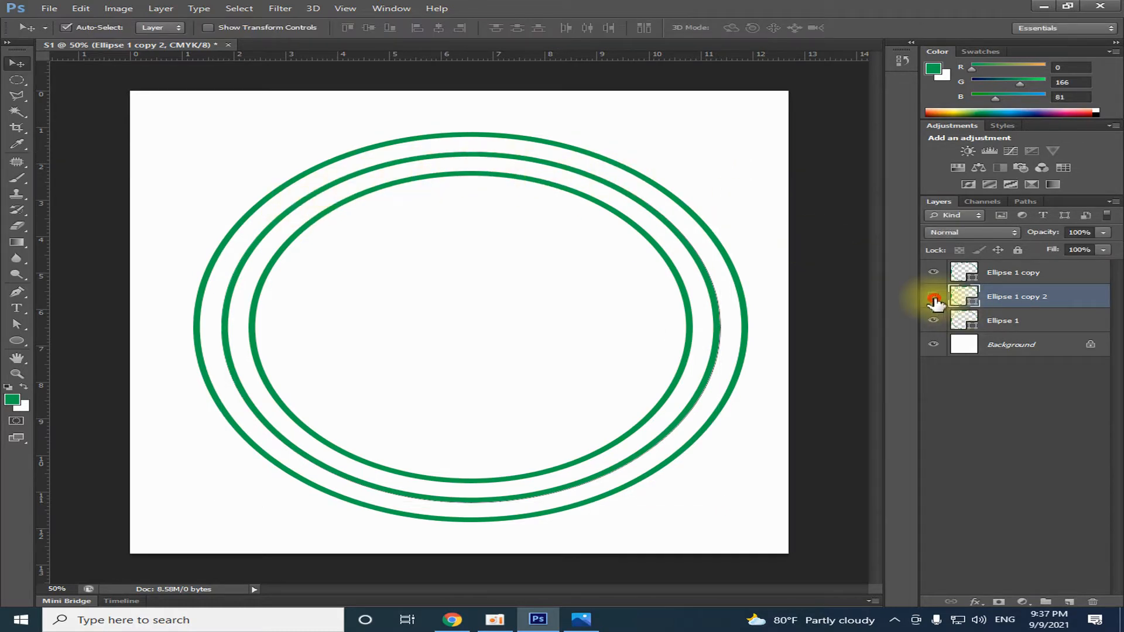
{"action": "left_click", "coordinate": [933, 297]}
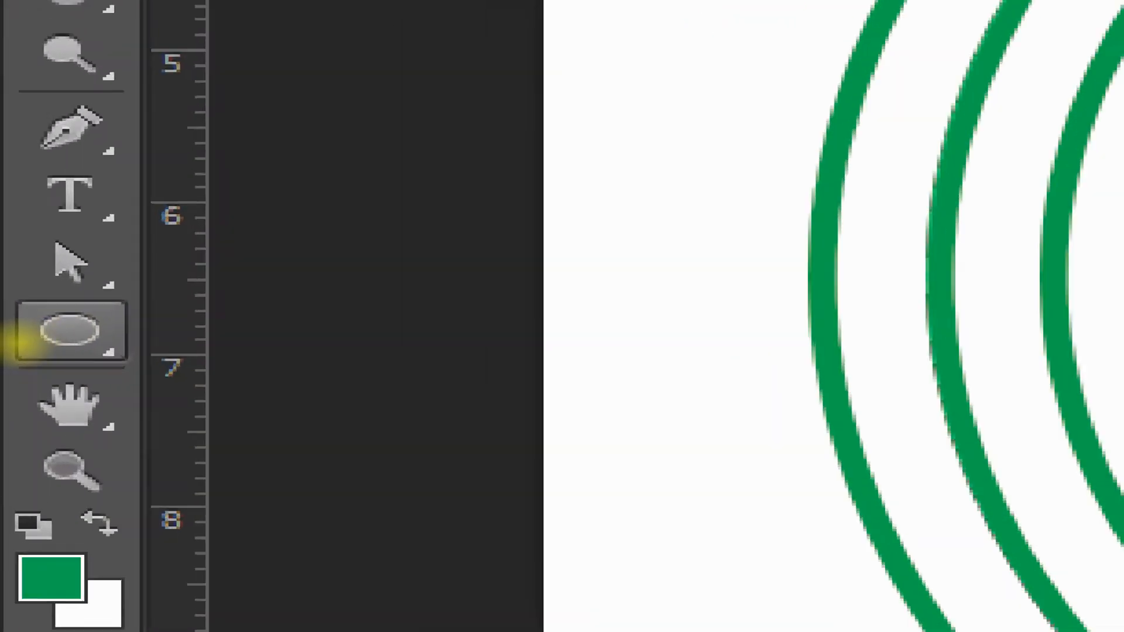
Give the middle ring a dashed stroke with center alignment and round caps
{"action": "left_click", "coordinate": [21, 343]}
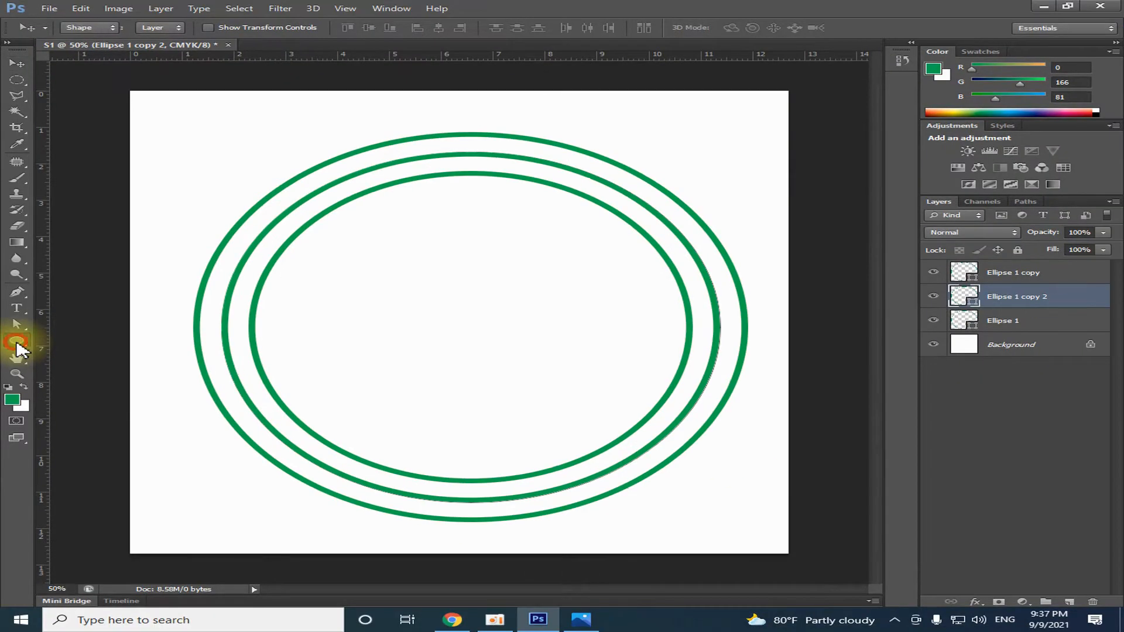
{"action": "left_click", "coordinate": [16, 342]}
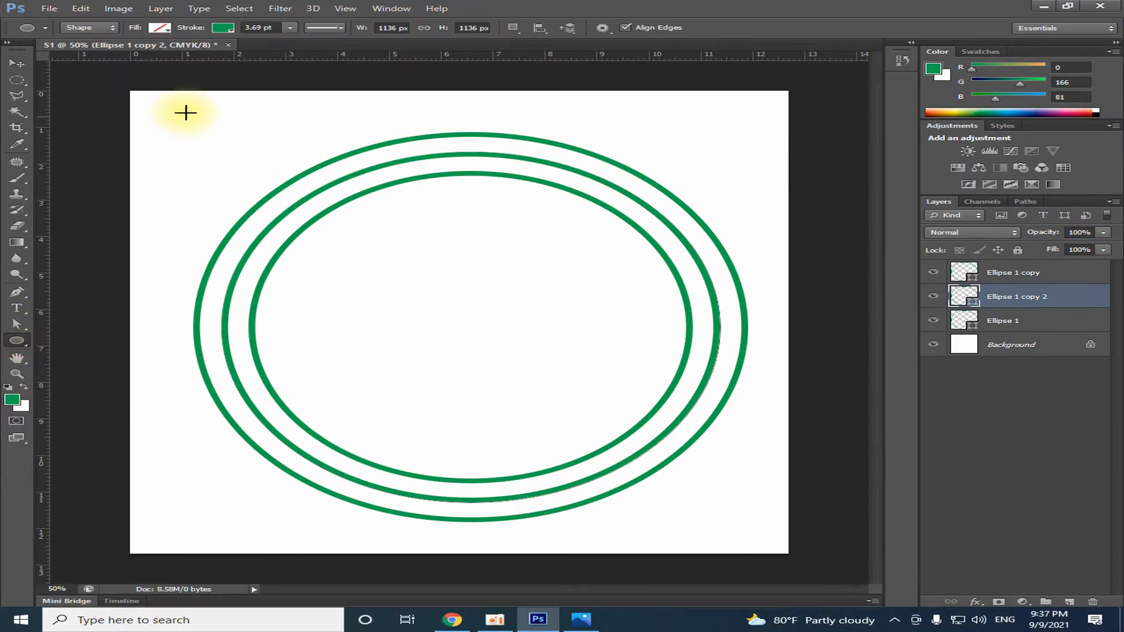
{"action": "left_click", "coordinate": [340, 29]}
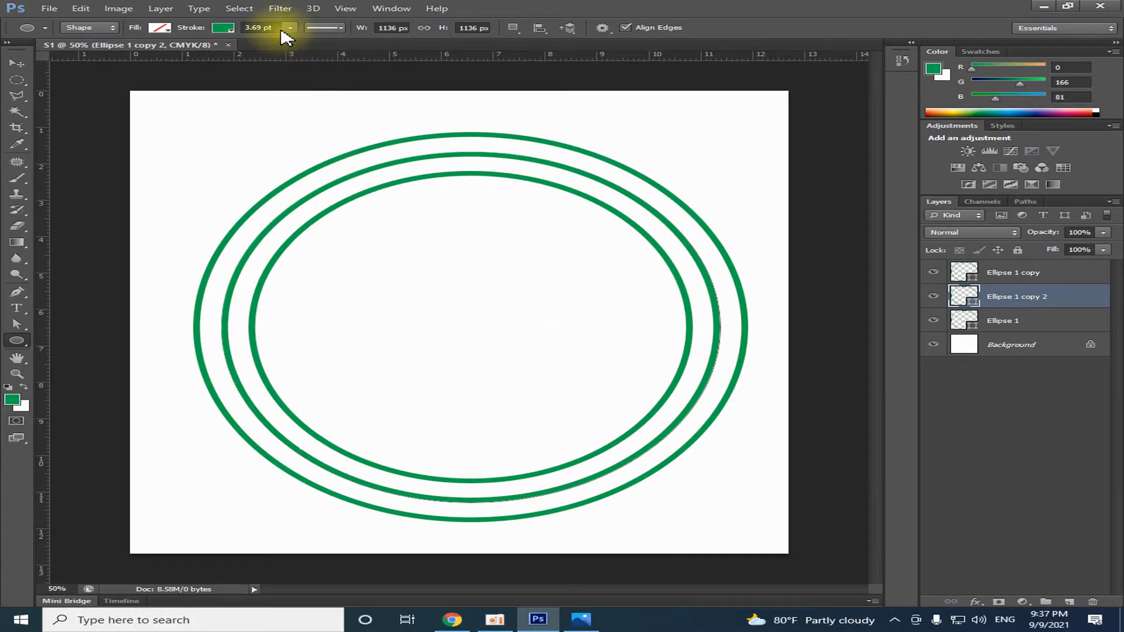
{"action": "left_click", "coordinate": [325, 27]}
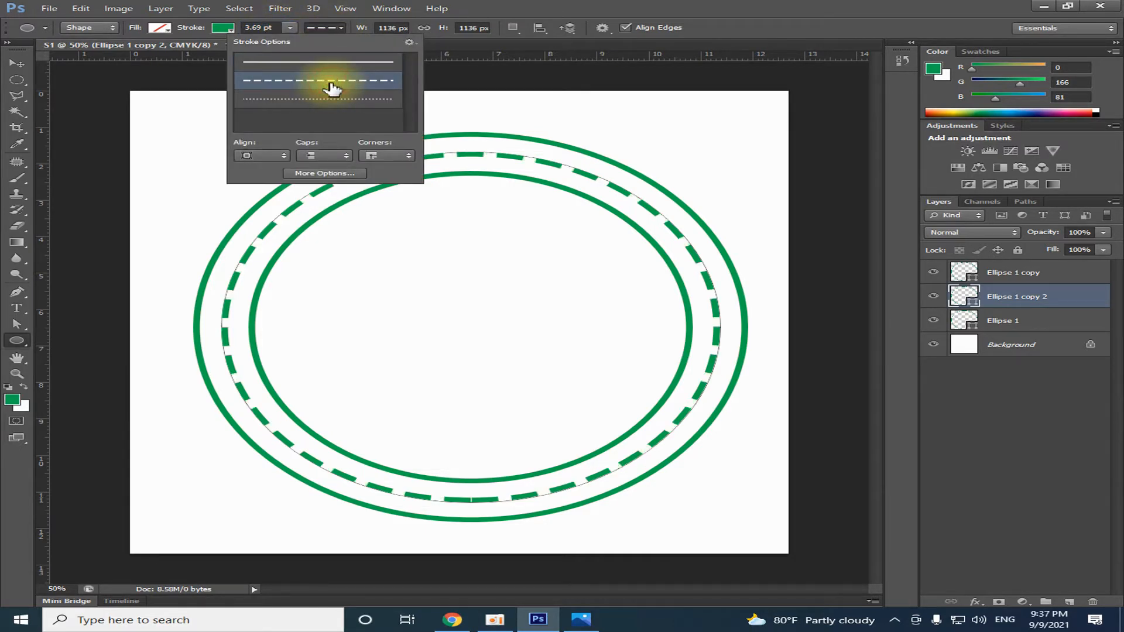
{"action": "left_click", "coordinate": [283, 157]}
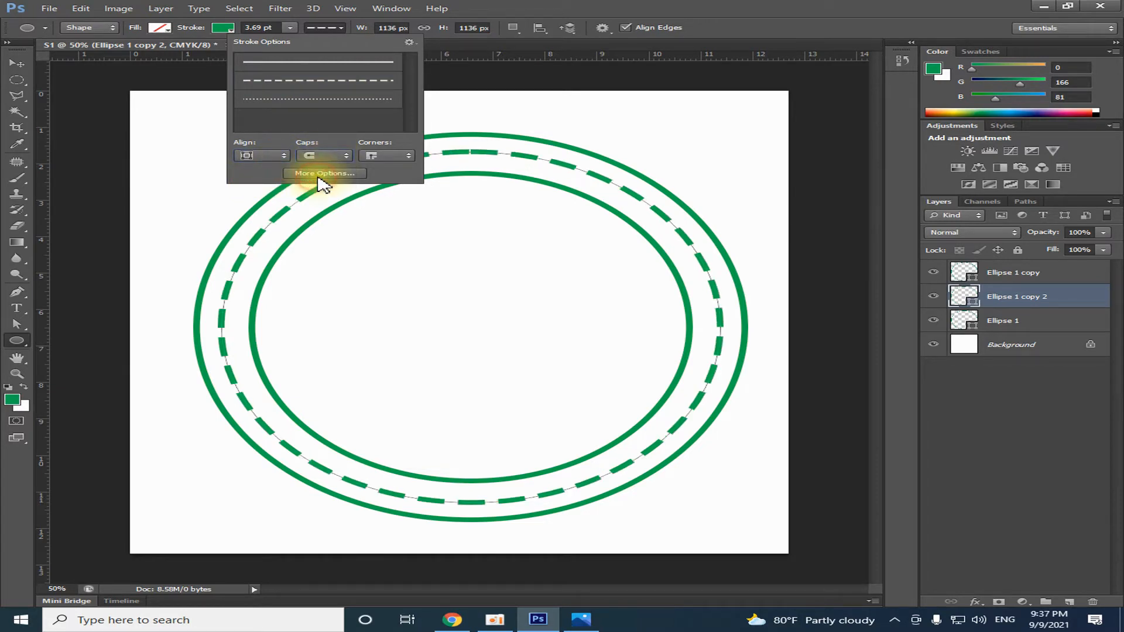
{"action": "left_click", "coordinate": [335, 155]}
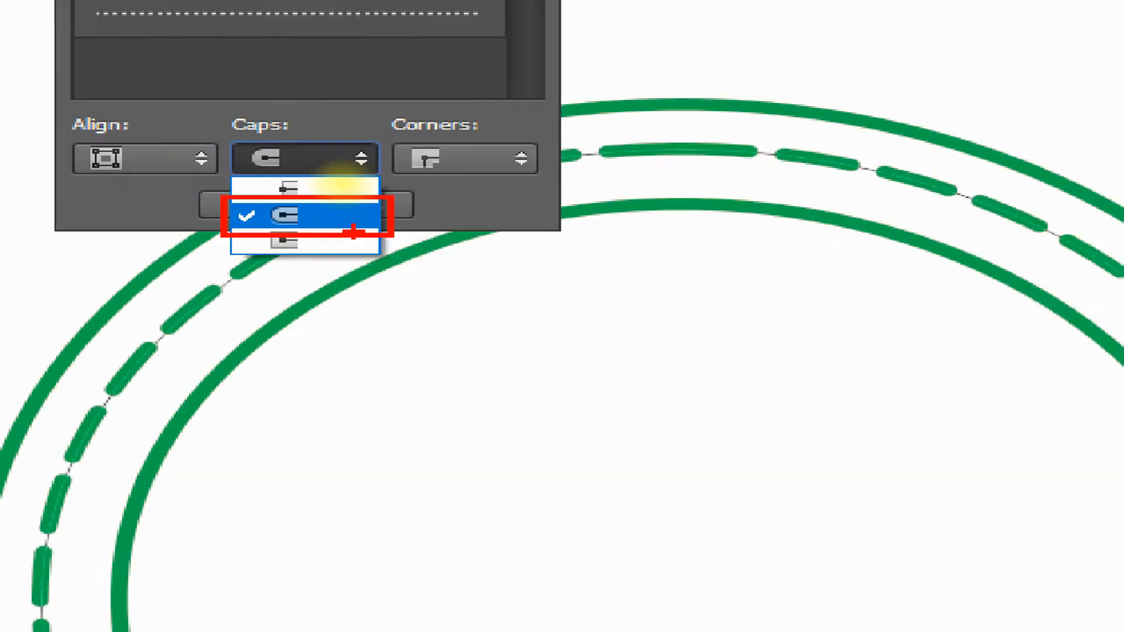
{"action": "left_click", "coordinate": [355, 250]}
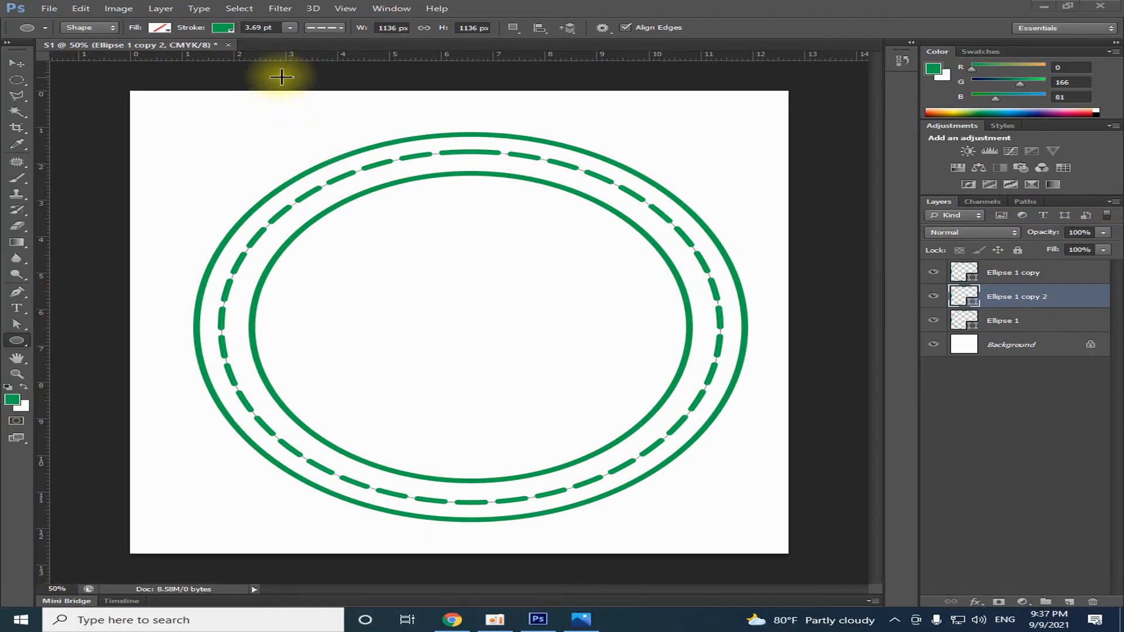
{"action": "left_click", "coordinate": [332, 27]}
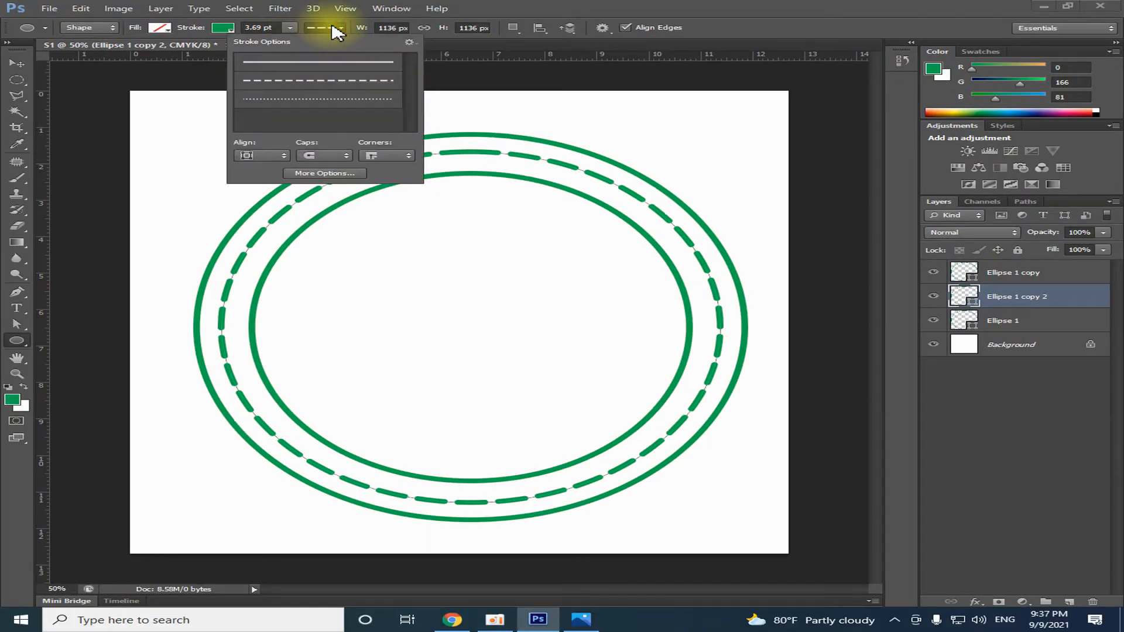
{"action": "left_click", "coordinate": [284, 156]}
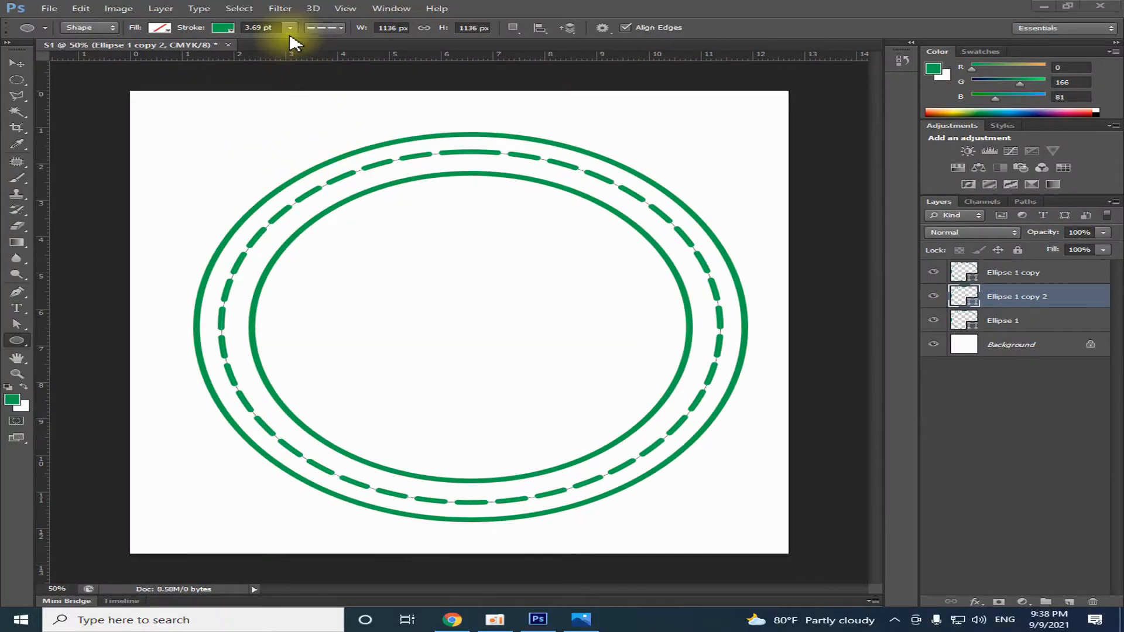
Set the dashed ring's stroke width to 5.46 pt
{"action": "left_click", "coordinate": [288, 30]}
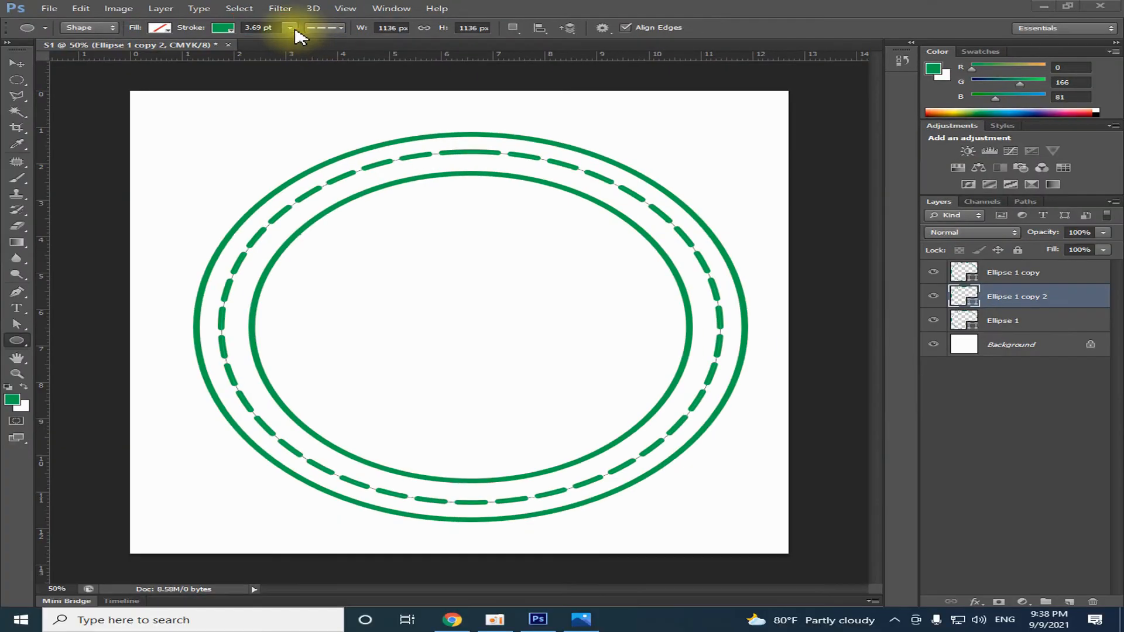
{"action": "left_click", "coordinate": [297, 68]}
{"action": "left_click_drag", "start_coordinate": [290, 41], "coordinate": [293, 42]}
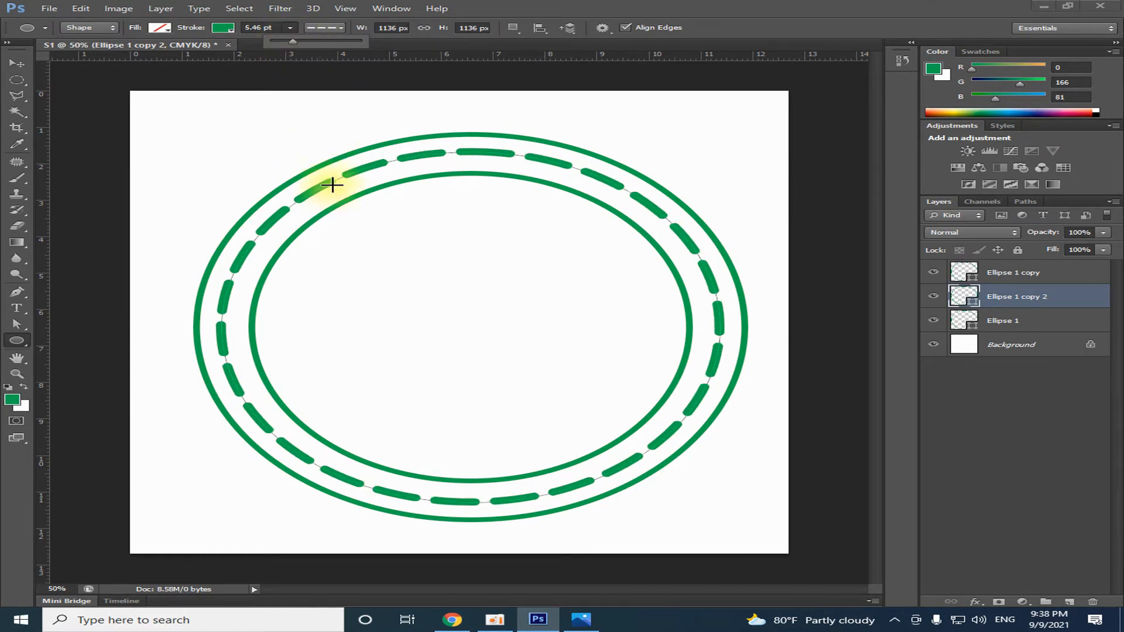
{"action": "left_click", "coordinate": [16, 63]}
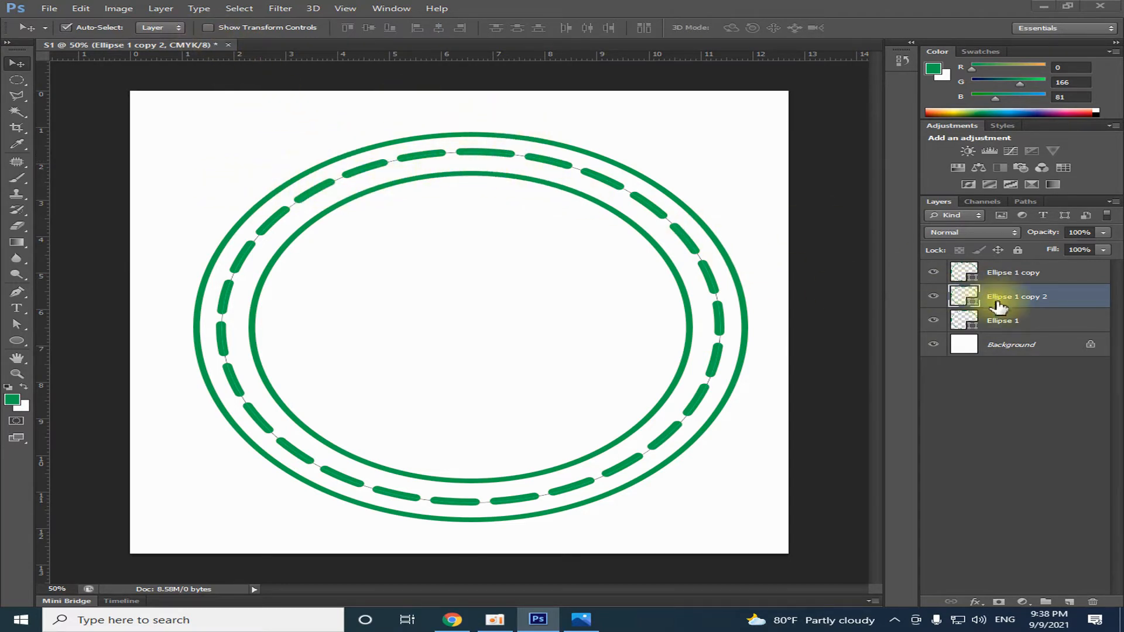
Compare the stroke settings of the inner ring and the dashed ring, ending with Ellipse 1 copy 2 selected
{"action": "left_click", "coordinate": [993, 272]}
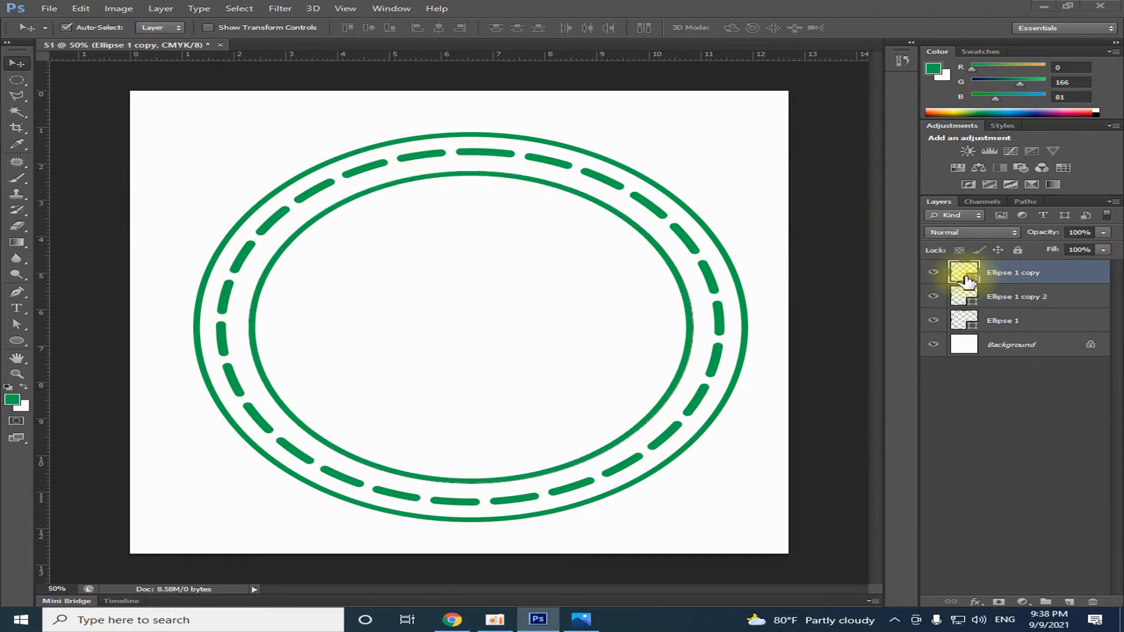
{"action": "left_click", "coordinate": [16, 340]}
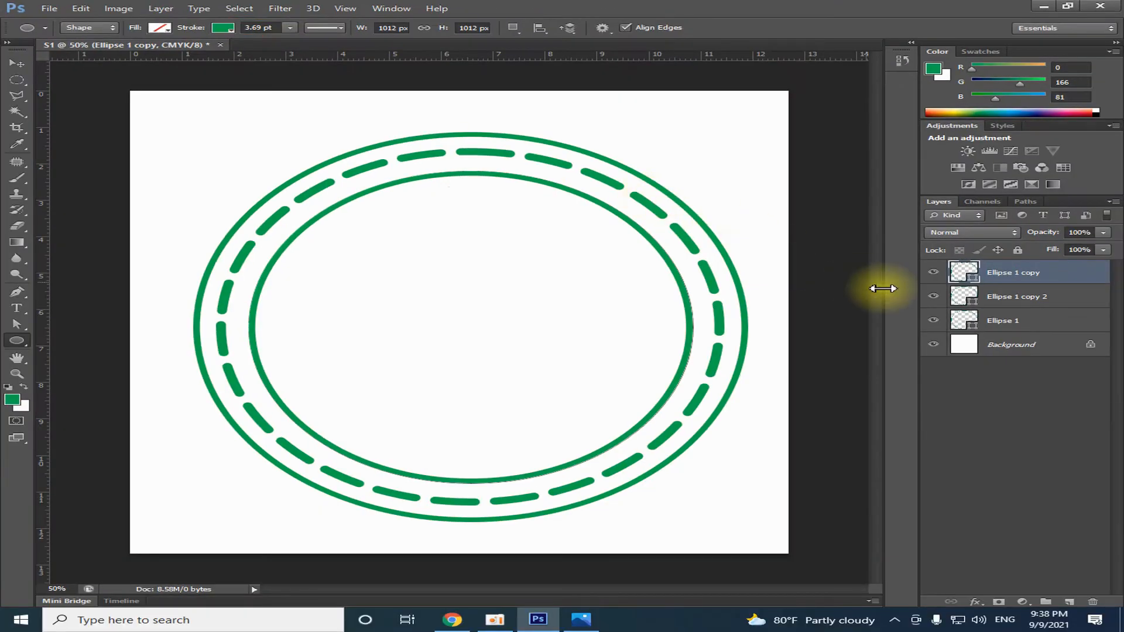
{"action": "left_click", "coordinate": [942, 300]}
{"action": "left_click", "coordinate": [933, 297]}
{"action": "left_click", "coordinate": [933, 296]}
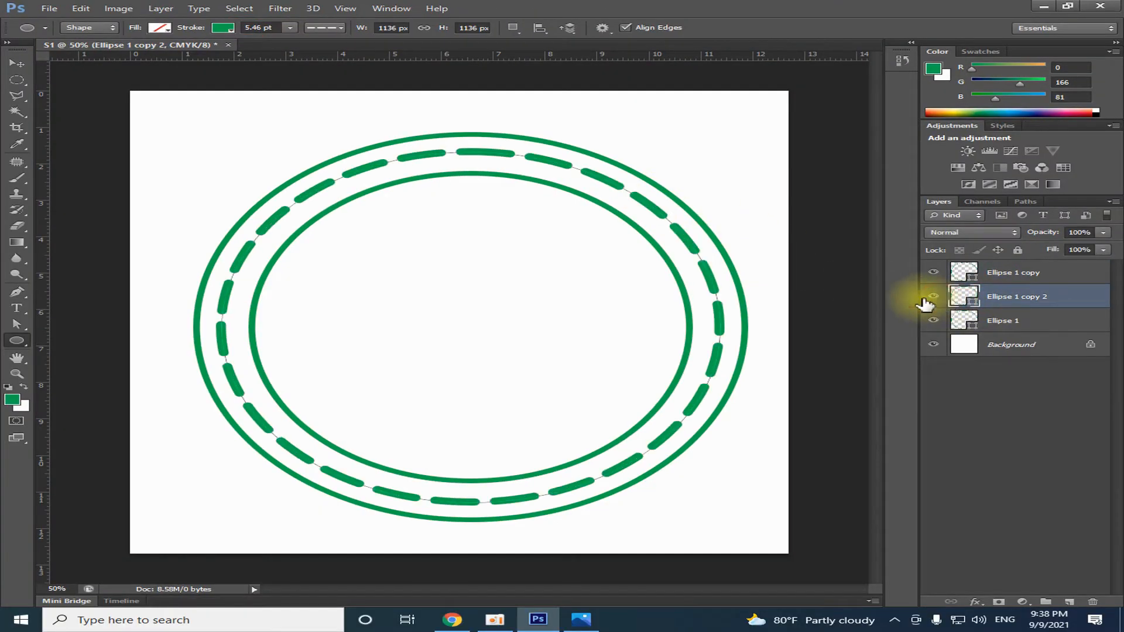
Set the dashed ring's stroke width to 3.9 pt and deselect its layer
{"action": "left_click", "coordinate": [17, 341]}
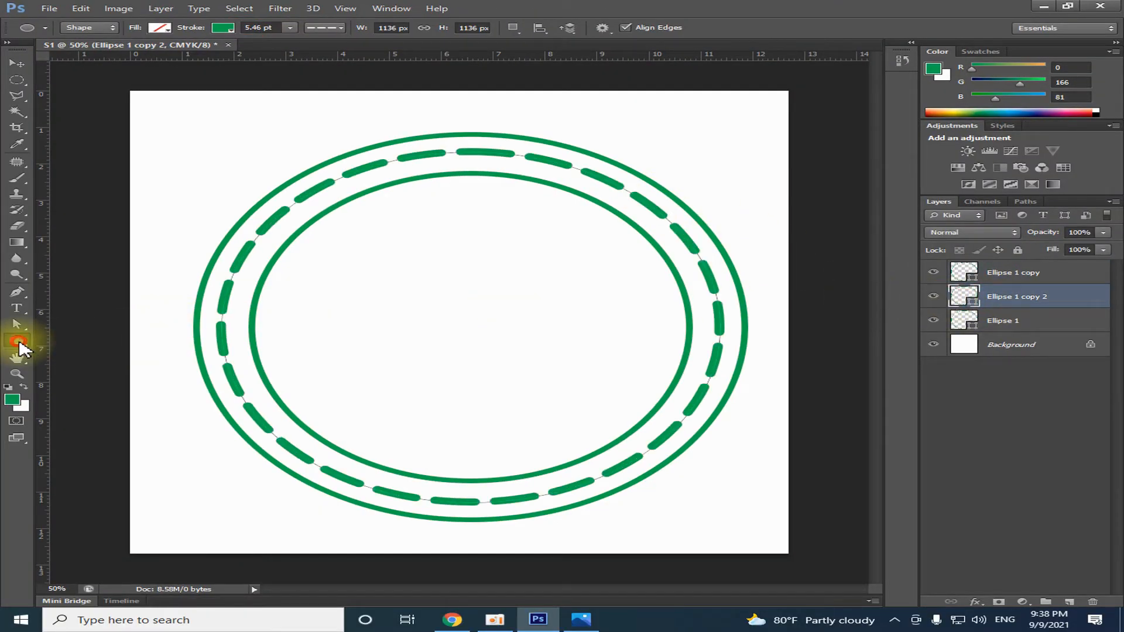
{"action": "left_click", "coordinate": [289, 28]}
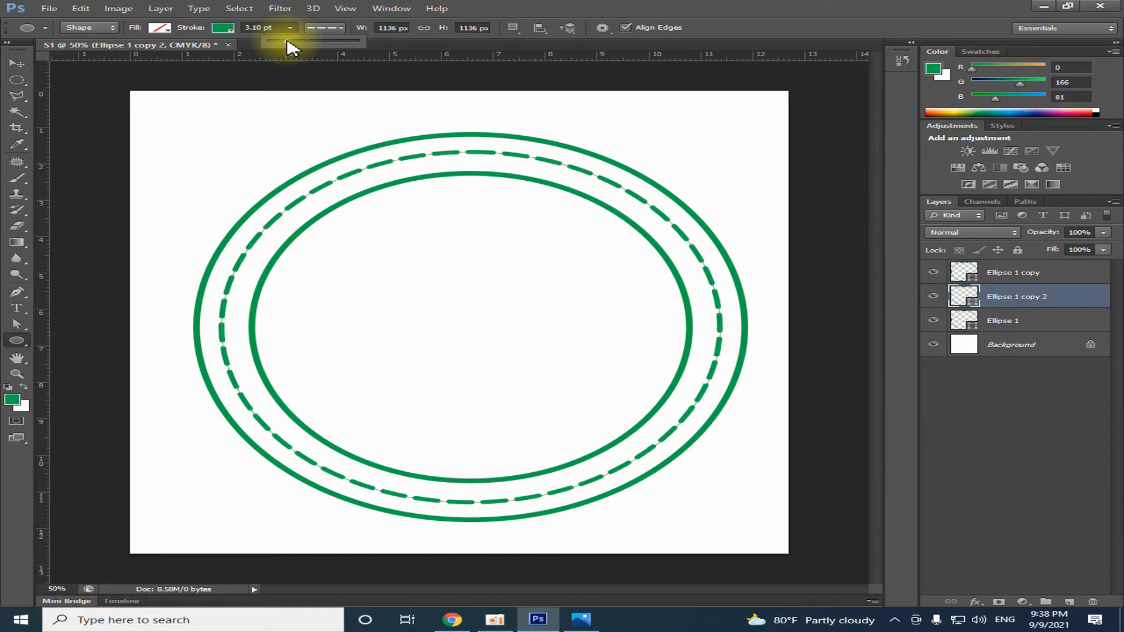
{"action": "mouse_move", "coordinate": [287, 42]}
{"action": "left_mouse_down"}
{"action": "mouse_move", "coordinate": [271, 35]}
{"action": "mouse_move", "coordinate": [288, 42]}
{"action": "left_mouse_up"}
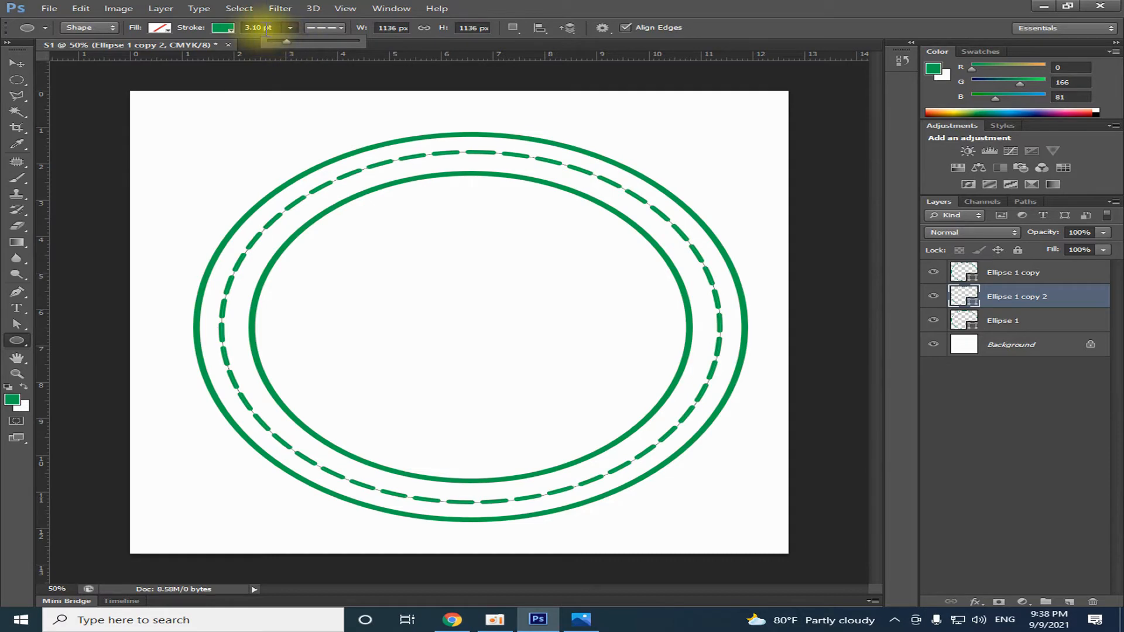
{"action": "left_click_drag", "start_coordinate": [255, 27], "coordinate": [265, 58]}
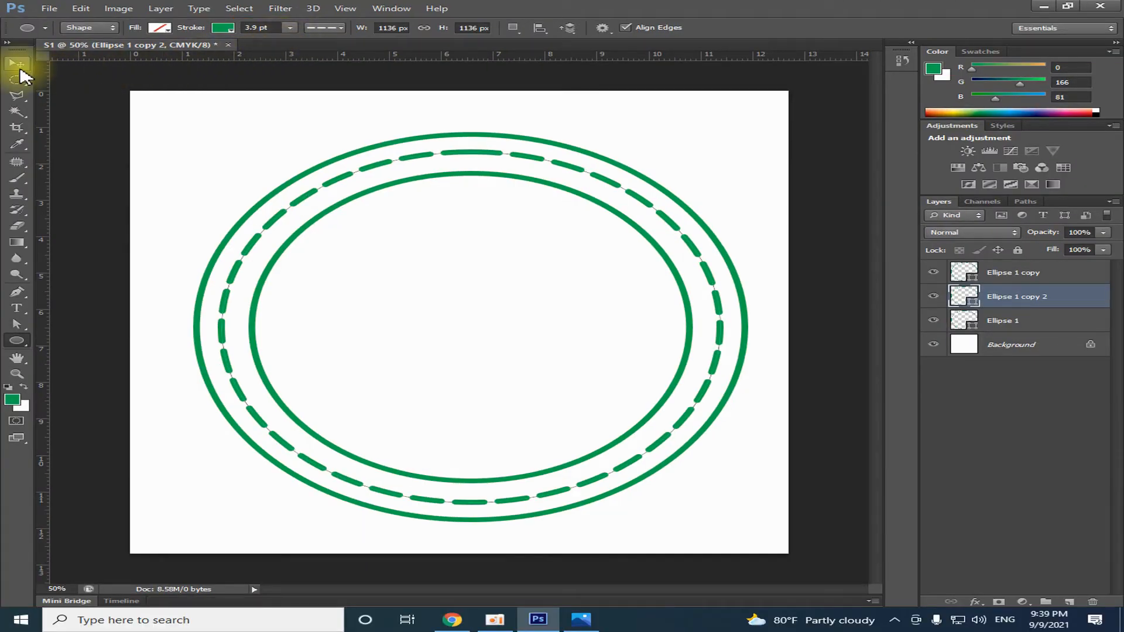
{"action": "left_click", "coordinate": [16, 62]}
{"action": "left_click", "coordinate": [647, 174]}
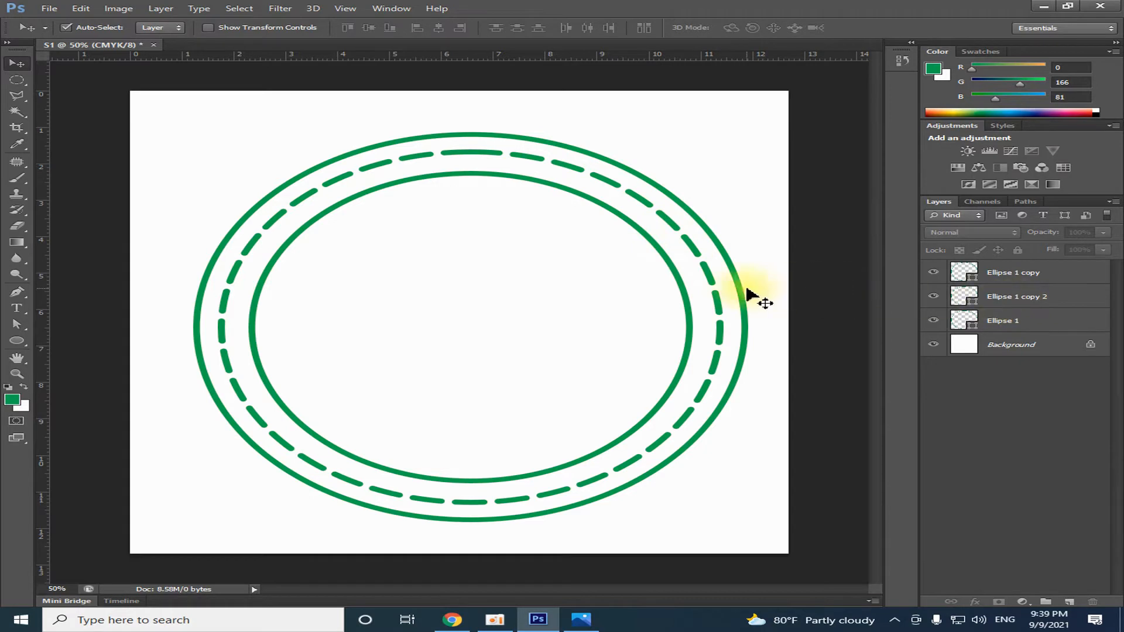
Scale the dashed ring down slightly about its center, bringing it closer to the inner ring
{"action": "left_click", "coordinate": [710, 285]}
{"action": "key", "text": "ctrl+t"}
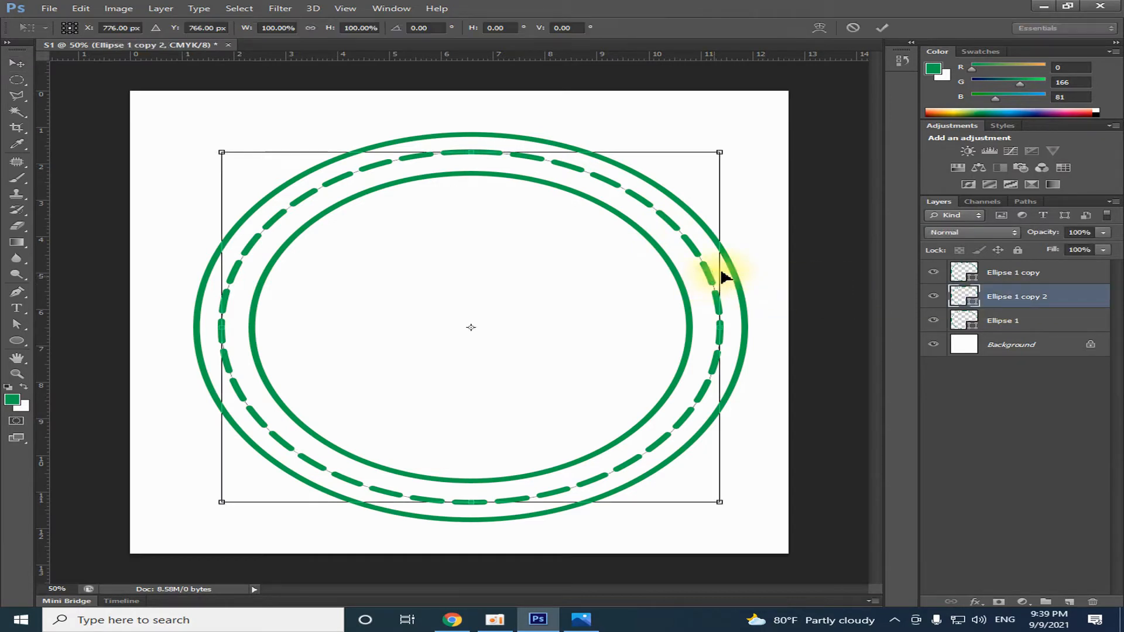
{"action": "left_click_drag", "start_coordinate": [720, 153], "coordinate": [712, 159]}
{"action": "key", "text": "Return"}
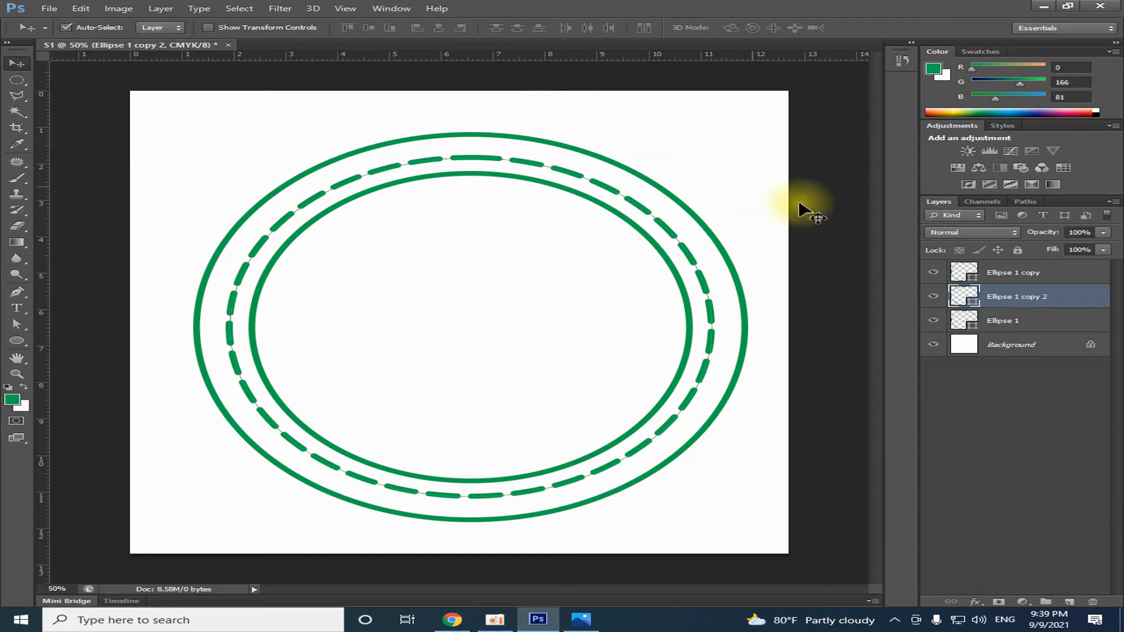
Scale the inner ring on Ellipse 1 copy proportionally about its center to 102.37%
{"action": "left_click", "coordinate": [963, 270]}
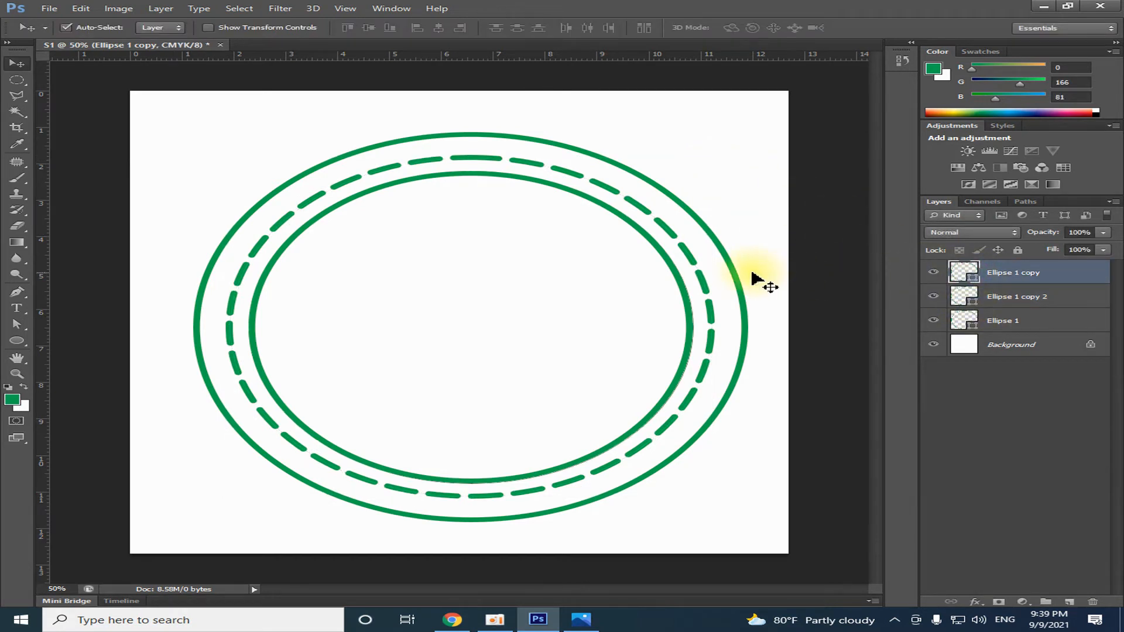
{"action": "key", "text": "ctrl+t"}
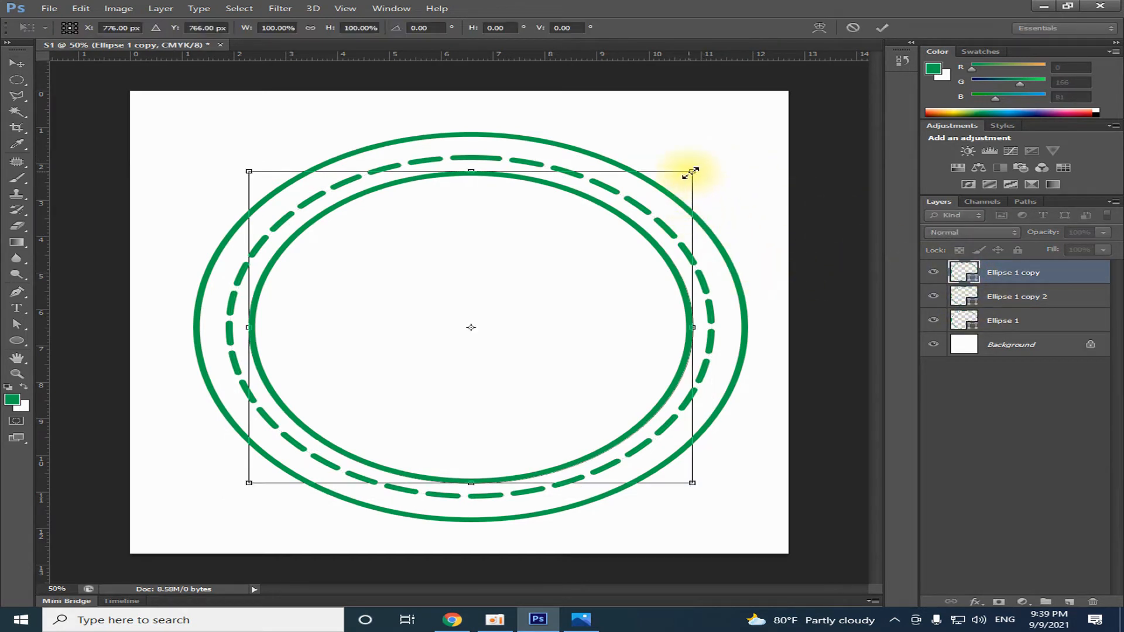
{"action": "left_click_drag", "start_coordinate": [693, 171], "coordinate": [698, 168]}
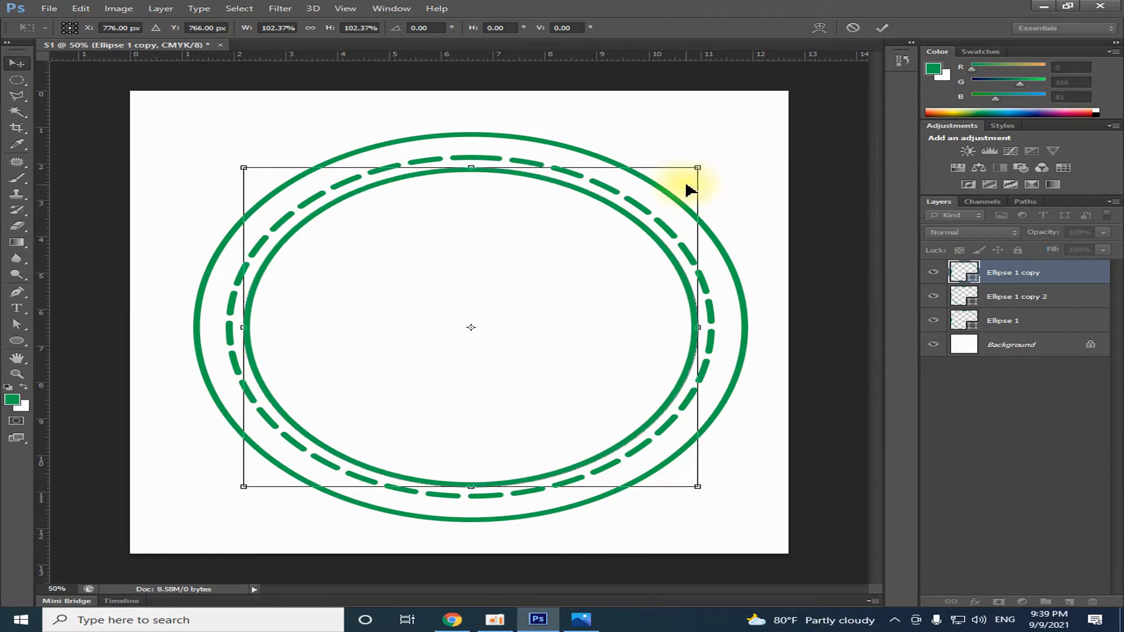
{"action": "key", "text": "Return"}
Compare the rings with the reference image S Logo.jpg in Photos, then return to Photoshop and select the dashed ring
{"action": "left_click", "coordinate": [583, 619]}
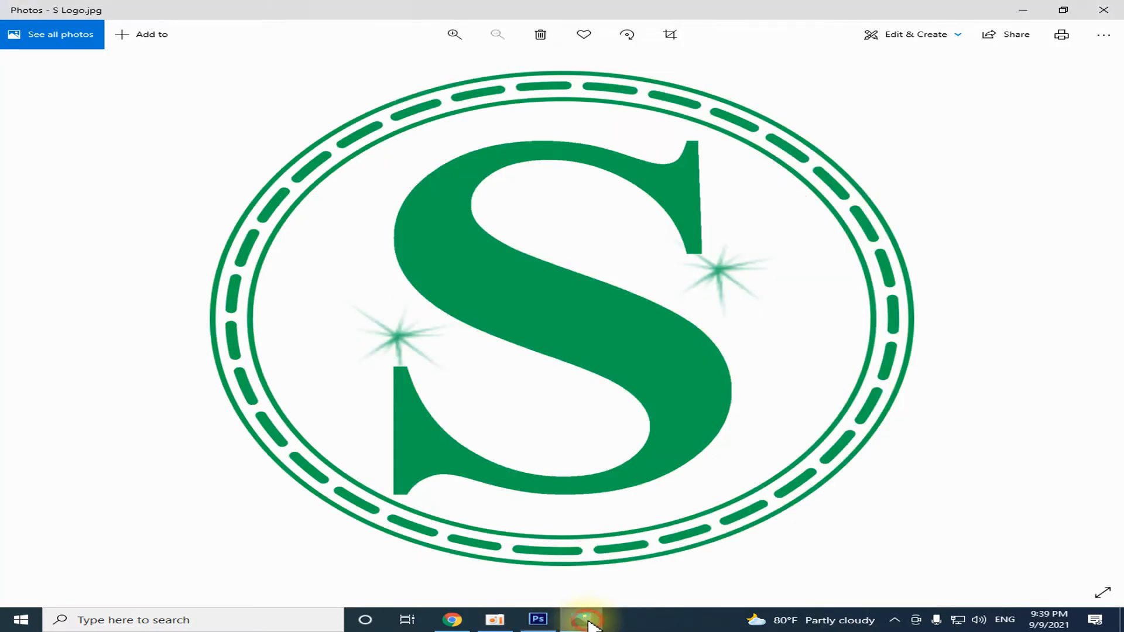
{"action": "left_click", "coordinate": [586, 622]}
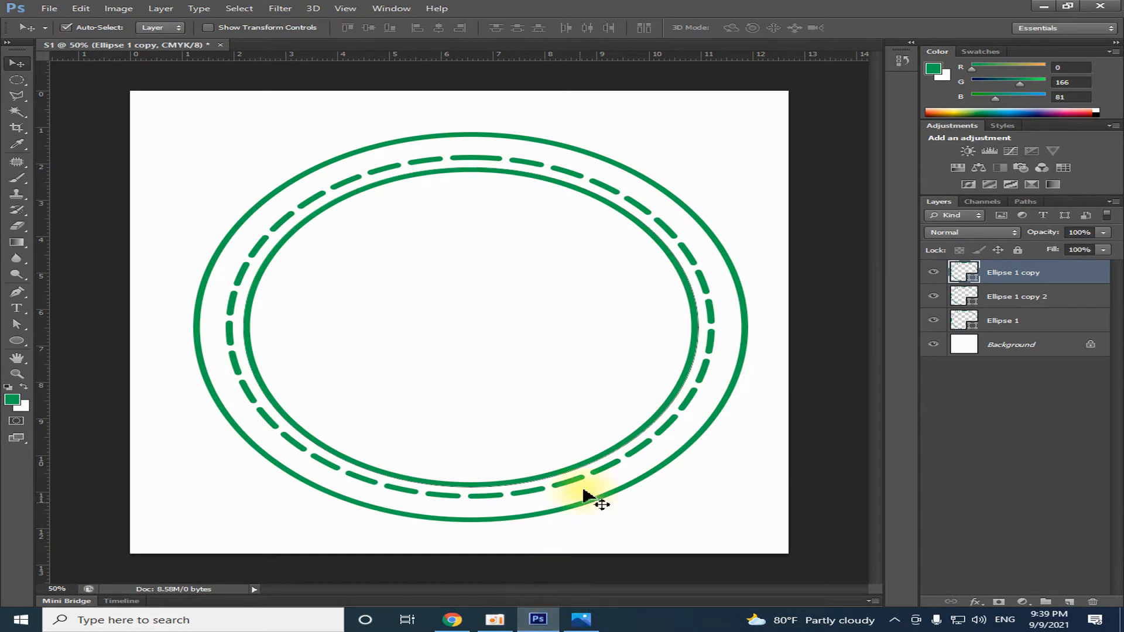
{"action": "left_click", "coordinate": [647, 448]}
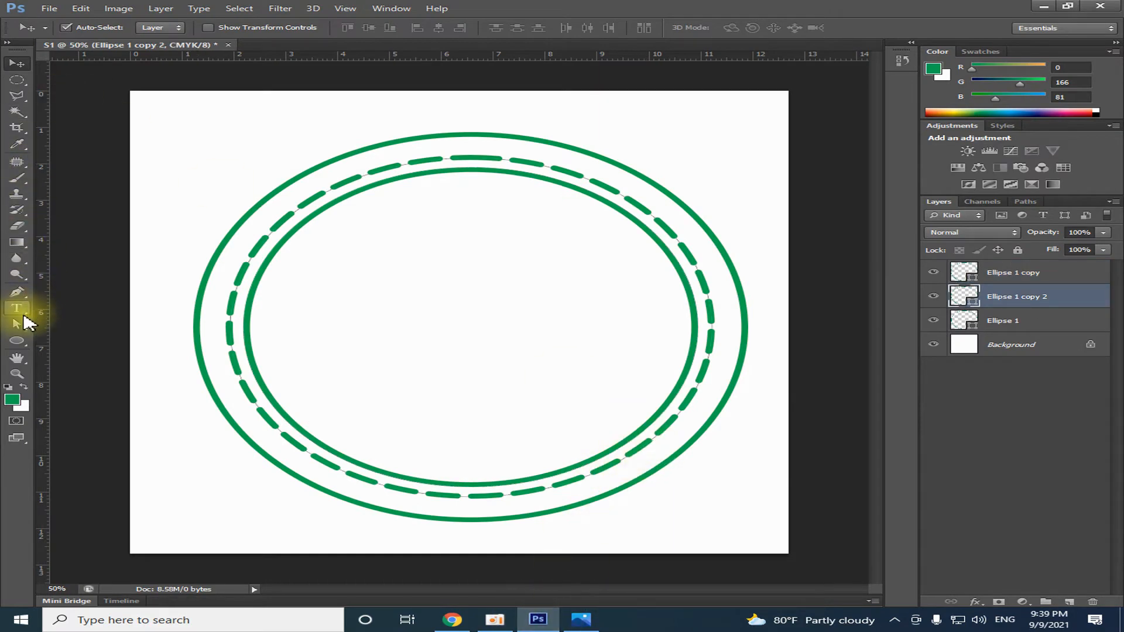
Set the dashed ring's stroke width to 7.23 pt
{"action": "left_click", "coordinate": [18, 343]}
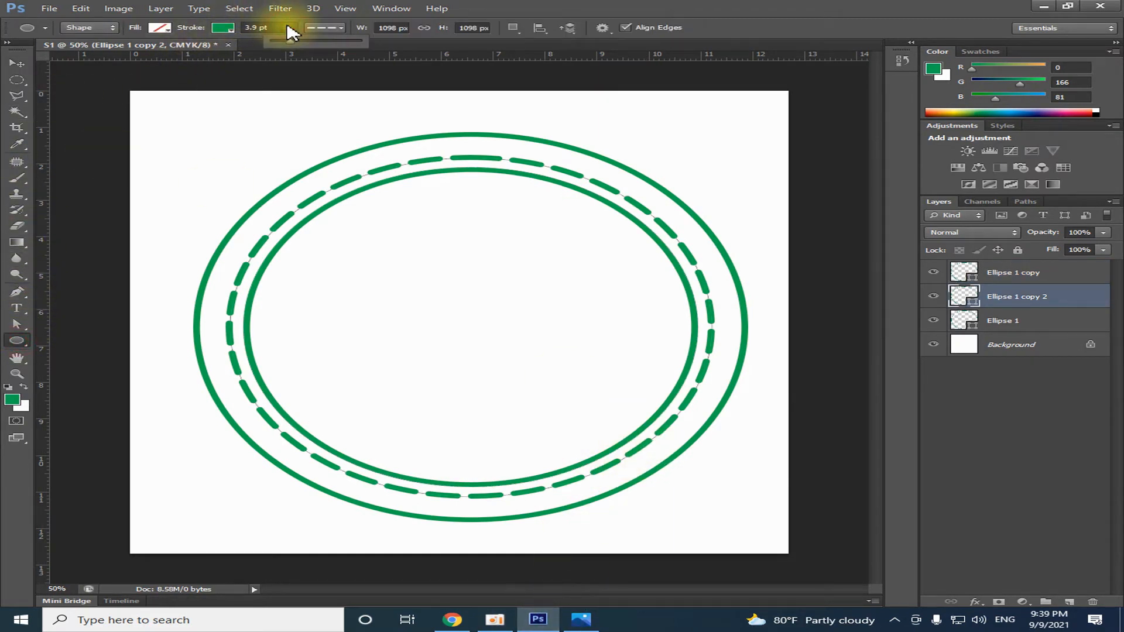
{"action": "left_click_drag", "start_coordinate": [288, 26], "coordinate": [297, 42]}
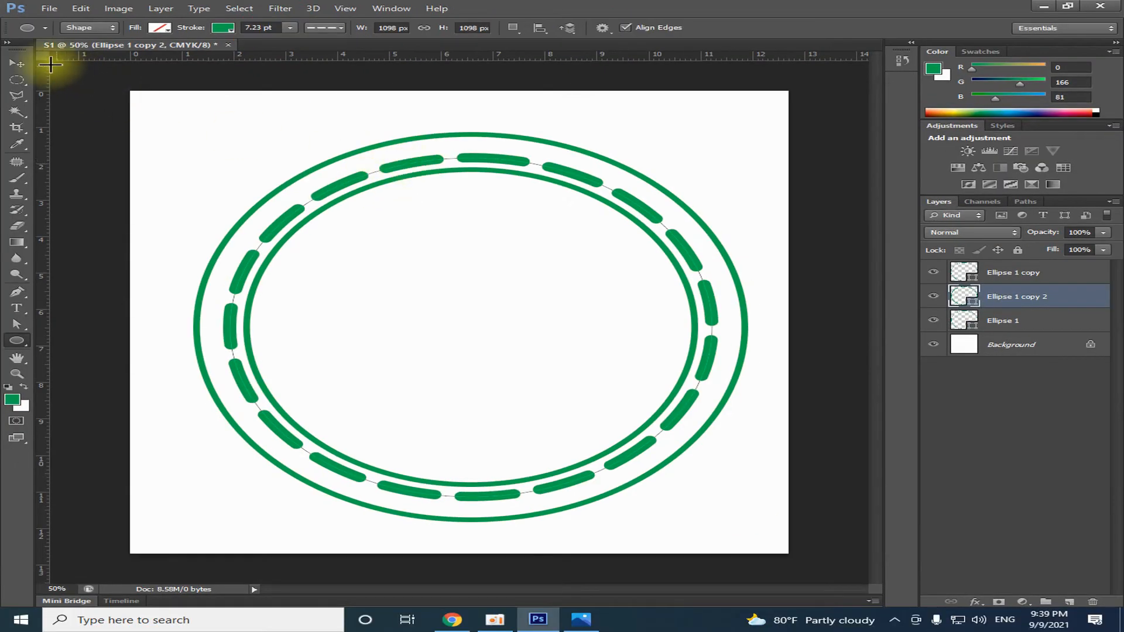
{"action": "left_click", "coordinate": [18, 62]}
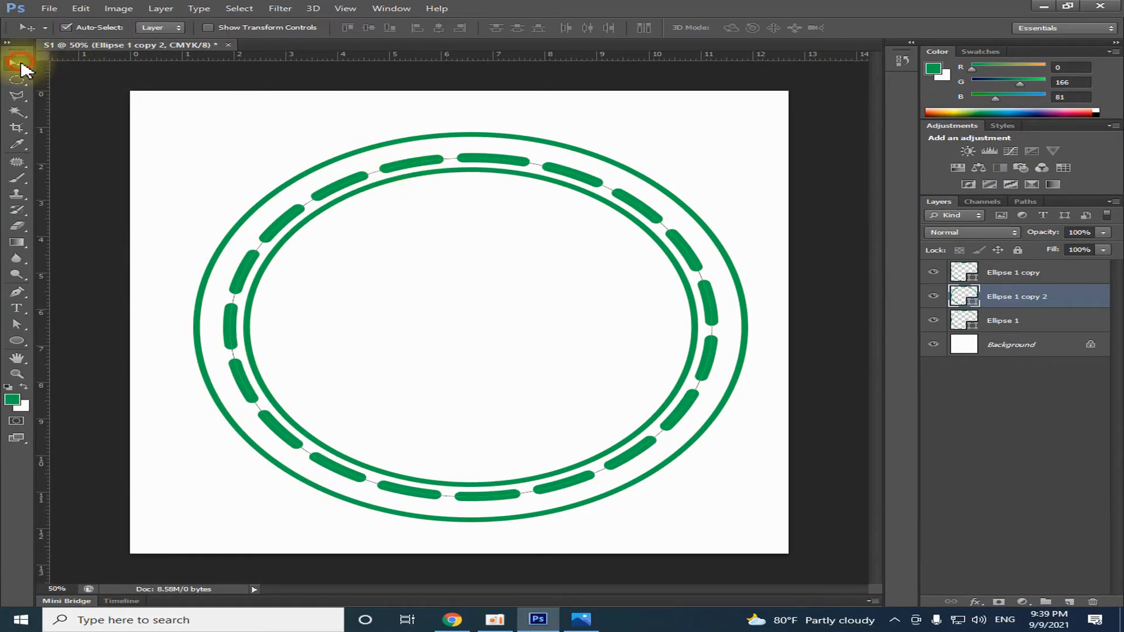
Scale the outer ring on Ellipse 1 proportionally about its center to 93.99%, then compare it with S Logo.jpg in Photos and return to Photoshop
{"action": "left_click", "coordinate": [984, 277]}
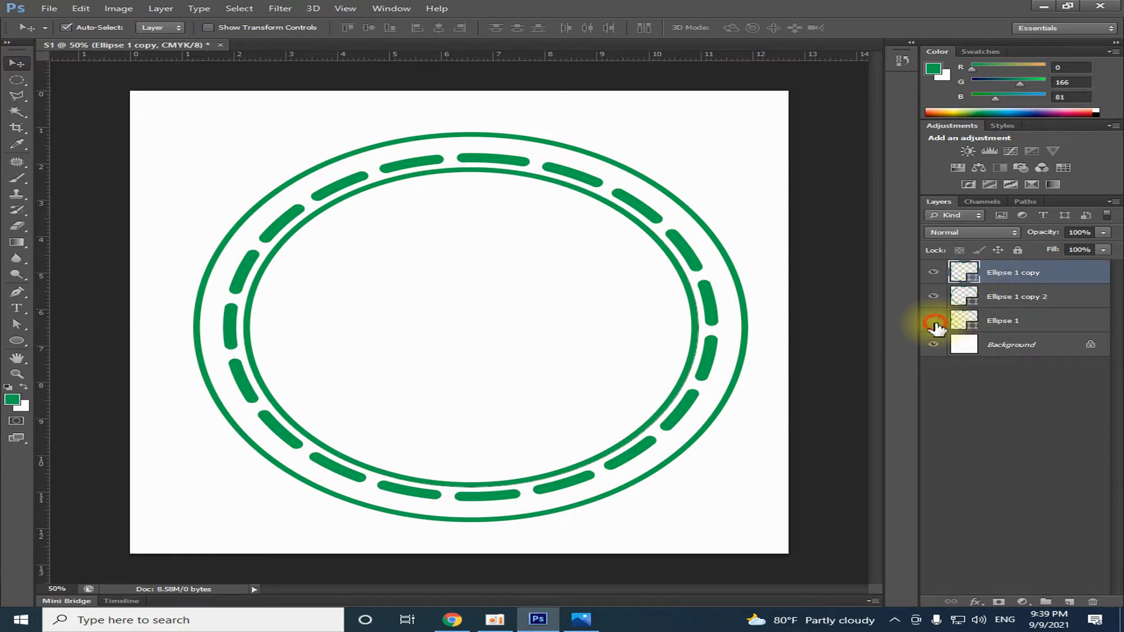
{"action": "left_click", "coordinate": [957, 320]}
{"action": "key", "text": "ctrl+t"}
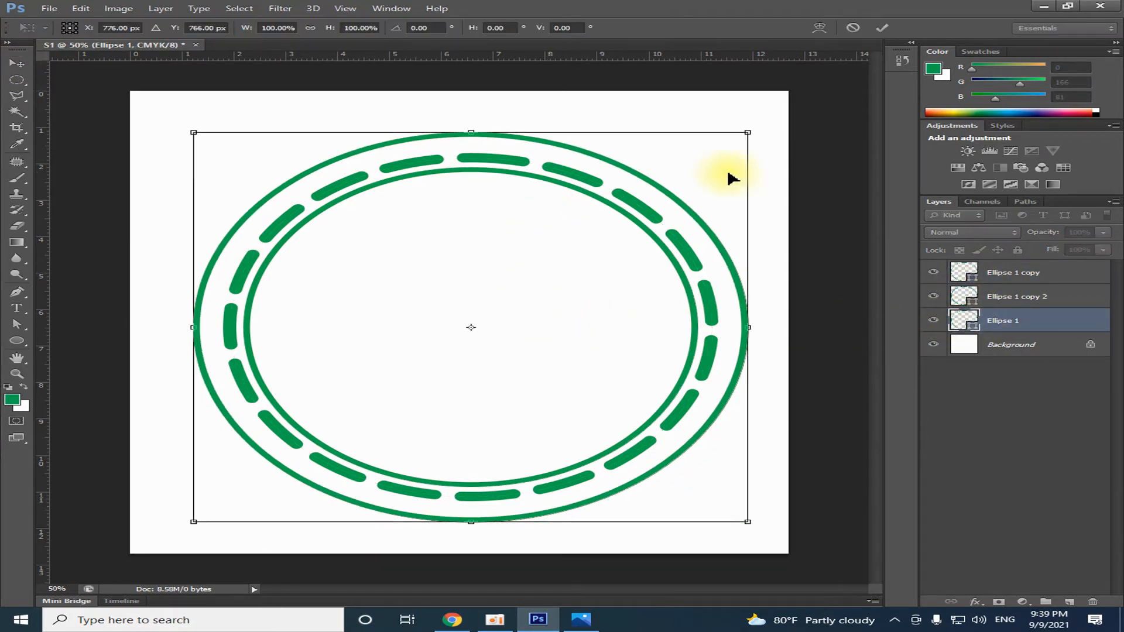
{"action": "left_click_drag", "start_coordinate": [747, 133], "coordinate": [731, 143]}
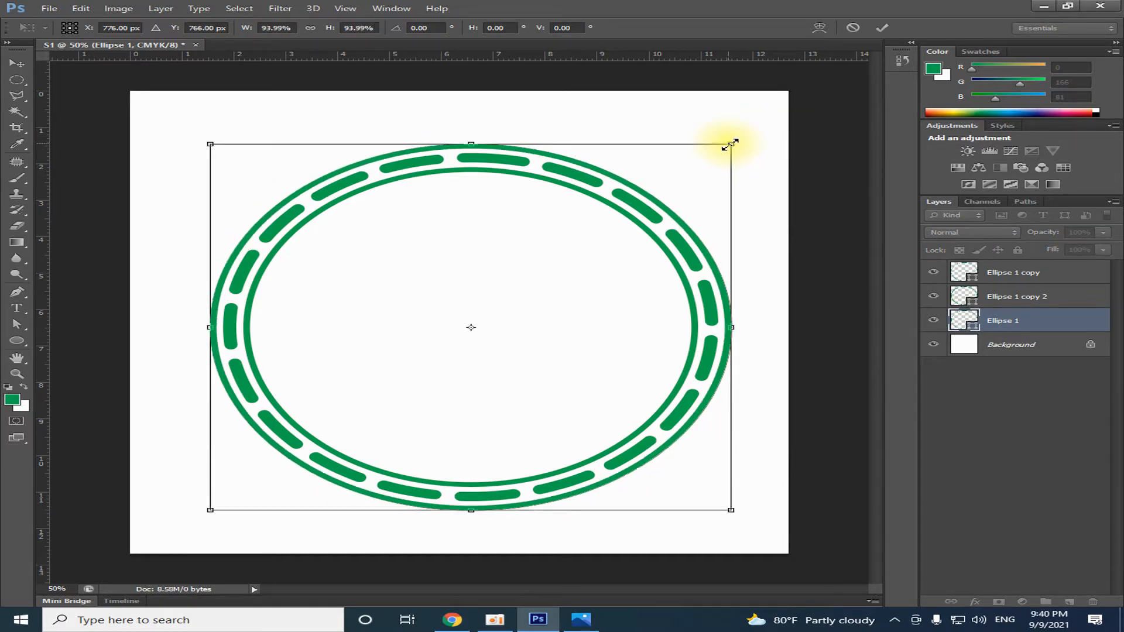
{"action": "key", "text": "Return"}
{"action": "left_click", "coordinate": [580, 620]}
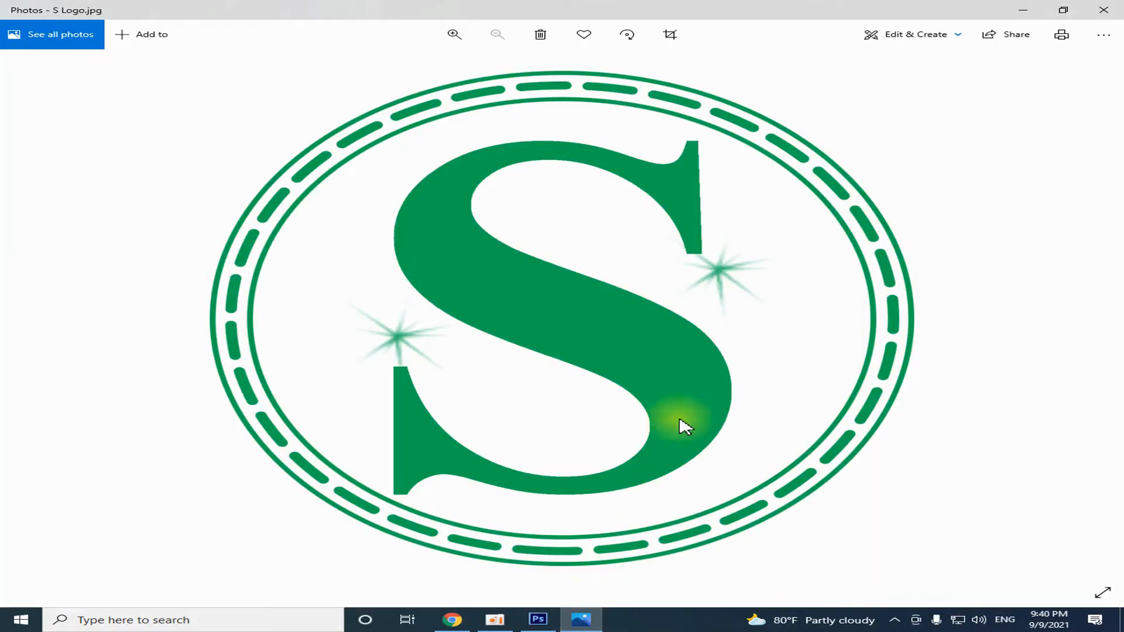
{"action": "left_click", "coordinate": [537, 619]}
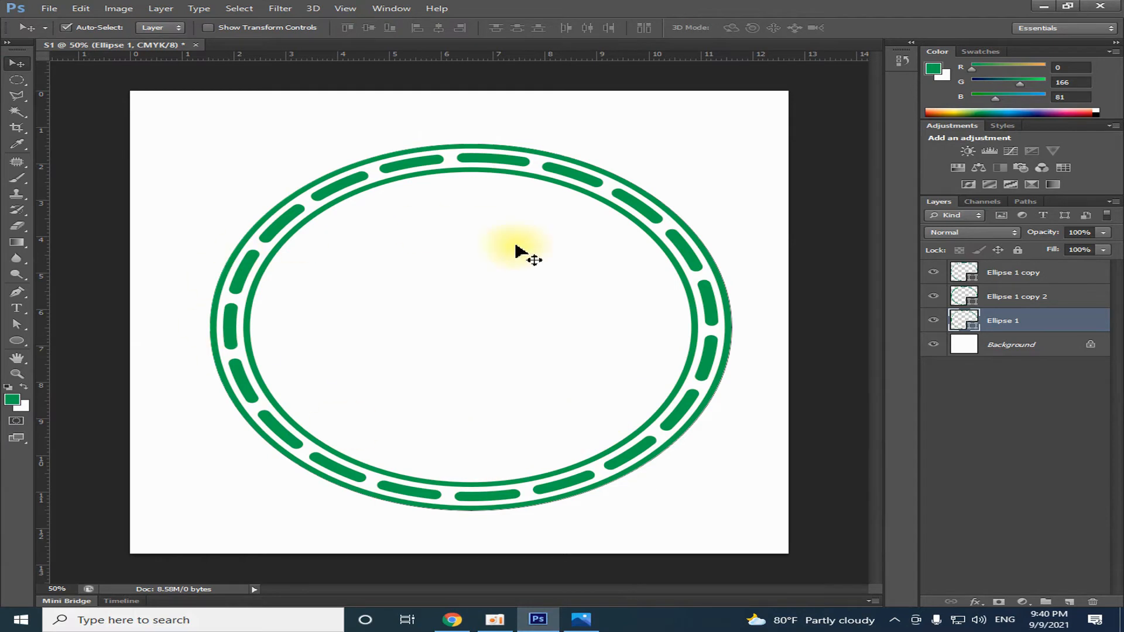
Select the three ellipse layers and align them on their vertical and horizontal centers
{"action": "left_click", "coordinate": [1004, 271]}
{"action": "left_click", "coordinate": [1005, 296], "text": "ctrl"}
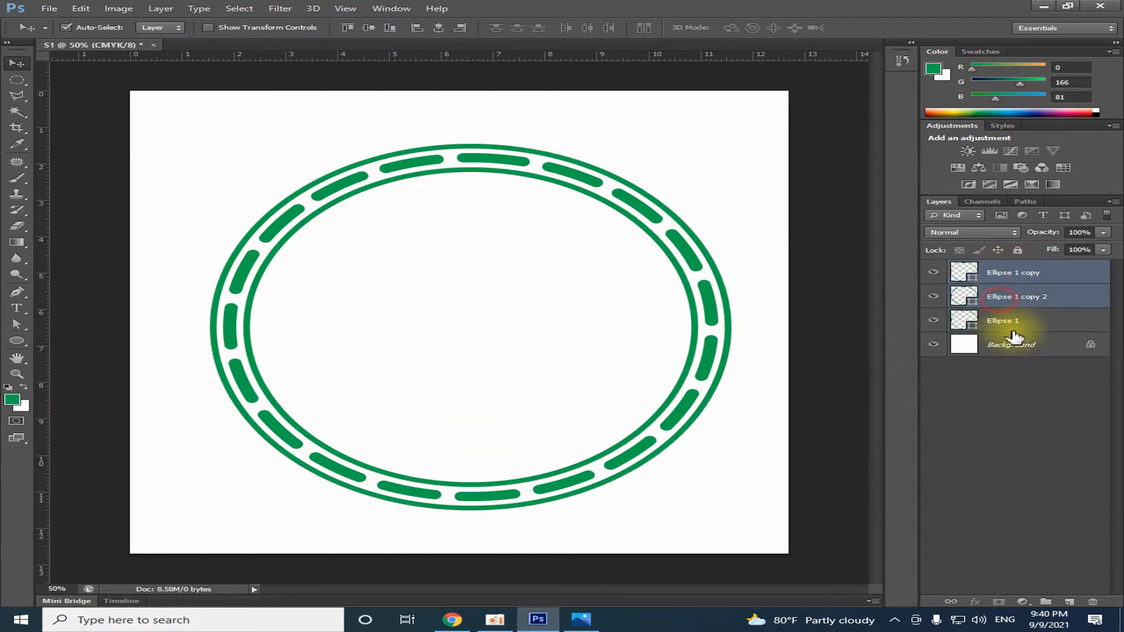
{"action": "left_click", "coordinate": [1005, 321], "text": "ctrl"}
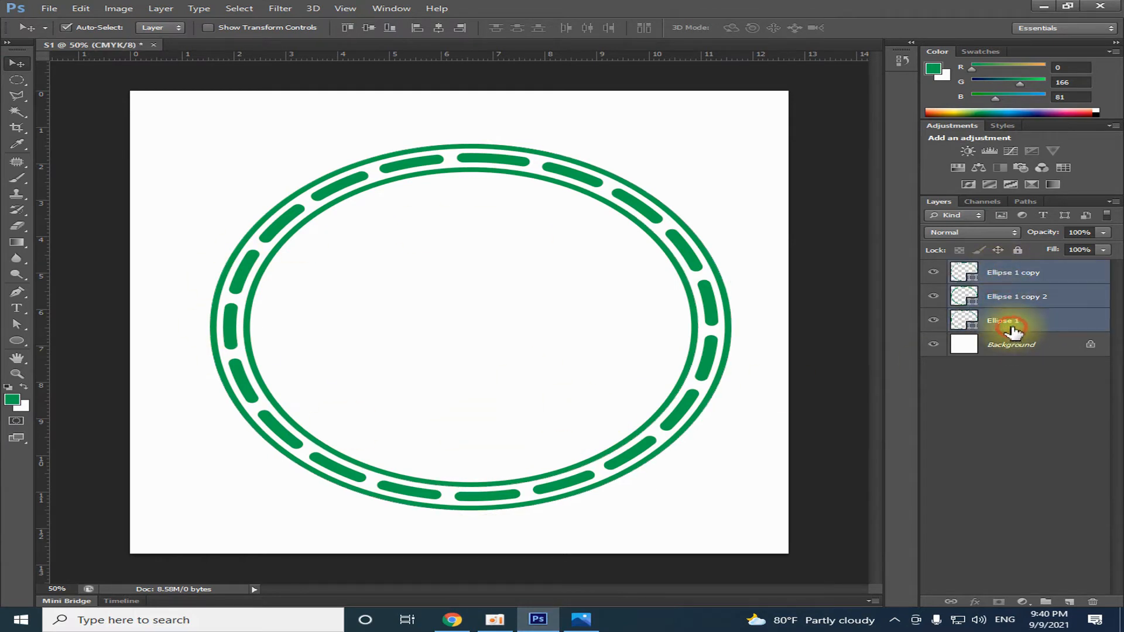
{"action": "key", "text": "ctrl+1"}
{"action": "left_click", "coordinate": [367, 27]}
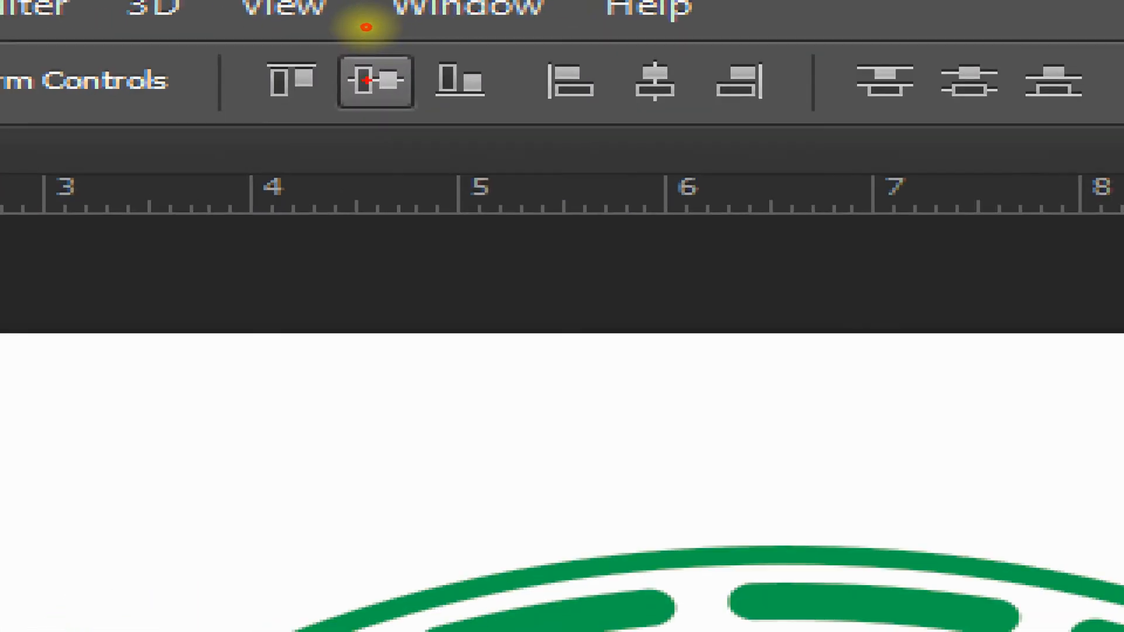
{"action": "left_click_drag", "start_coordinate": [354, 18], "coordinate": [386, 40]}
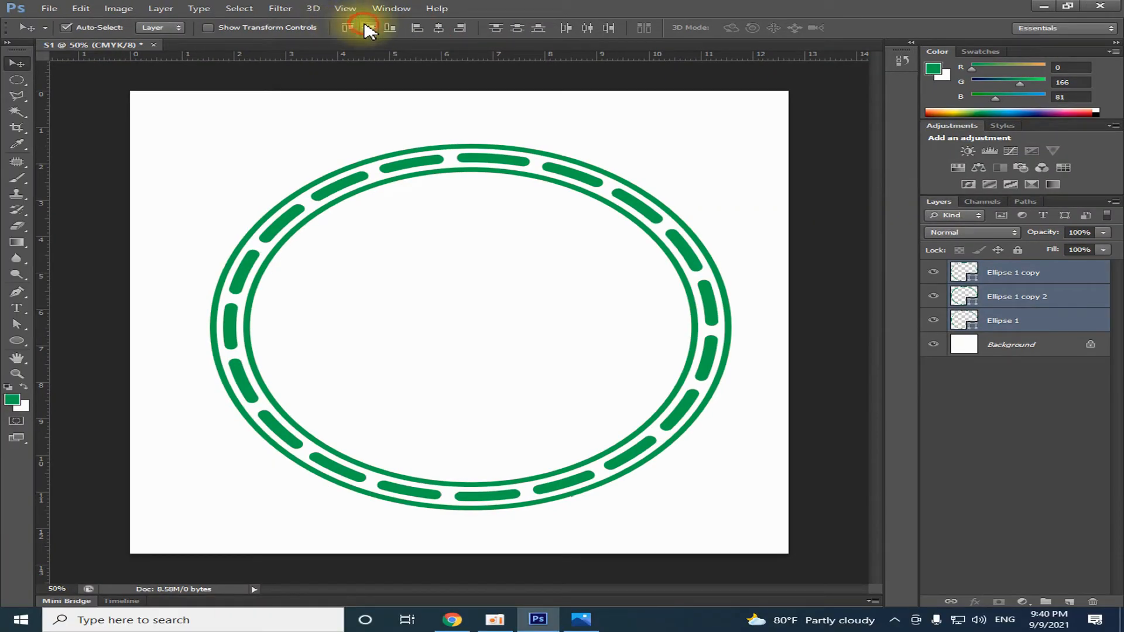
{"action": "left_click", "coordinate": [438, 28]}
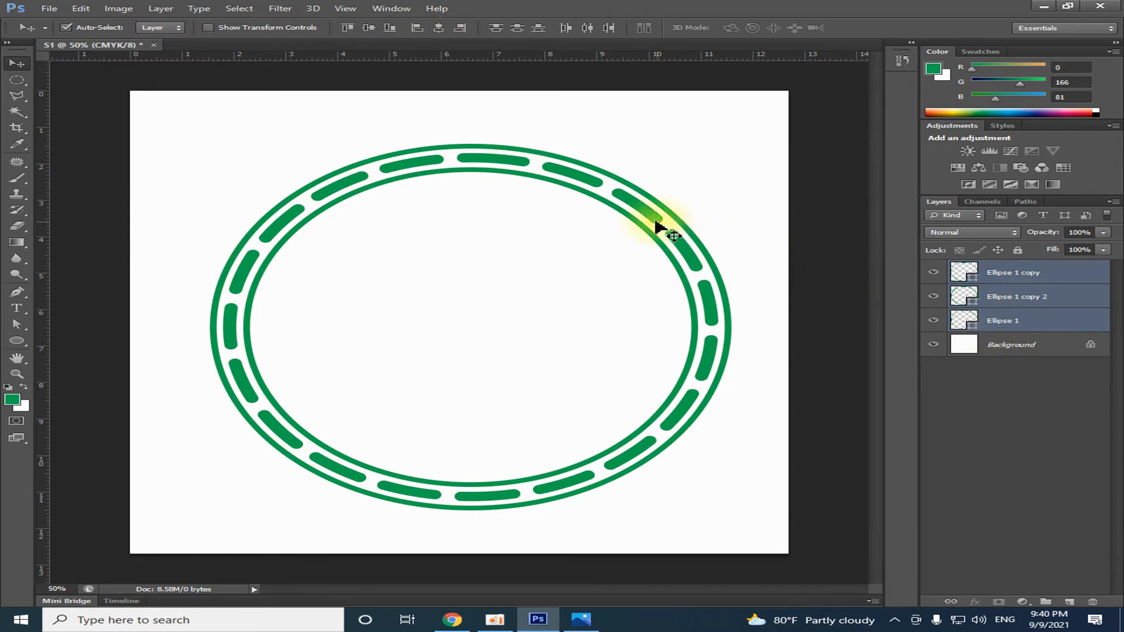
Set the dashed ring's stroke width on Ellipse 1 copy 2 to 4.28 pt and deselect its layer
{"action": "left_click", "coordinate": [949, 296]}
{"action": "left_click", "coordinate": [934, 295]}
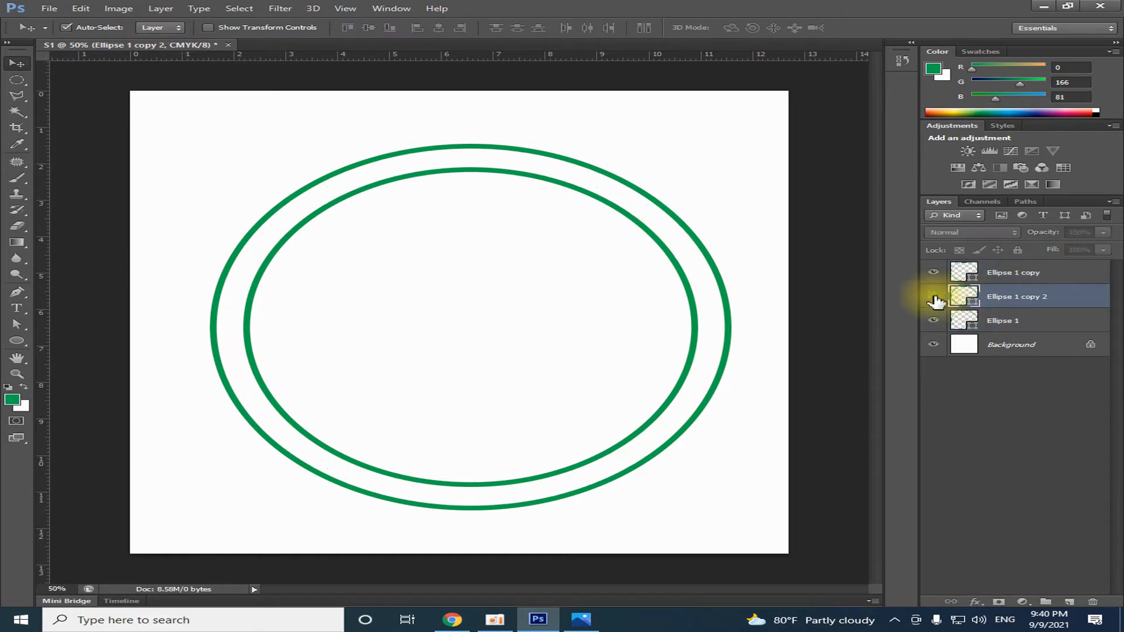
{"action": "left_click", "coordinate": [933, 296]}
{"action": "left_click", "coordinate": [17, 340]}
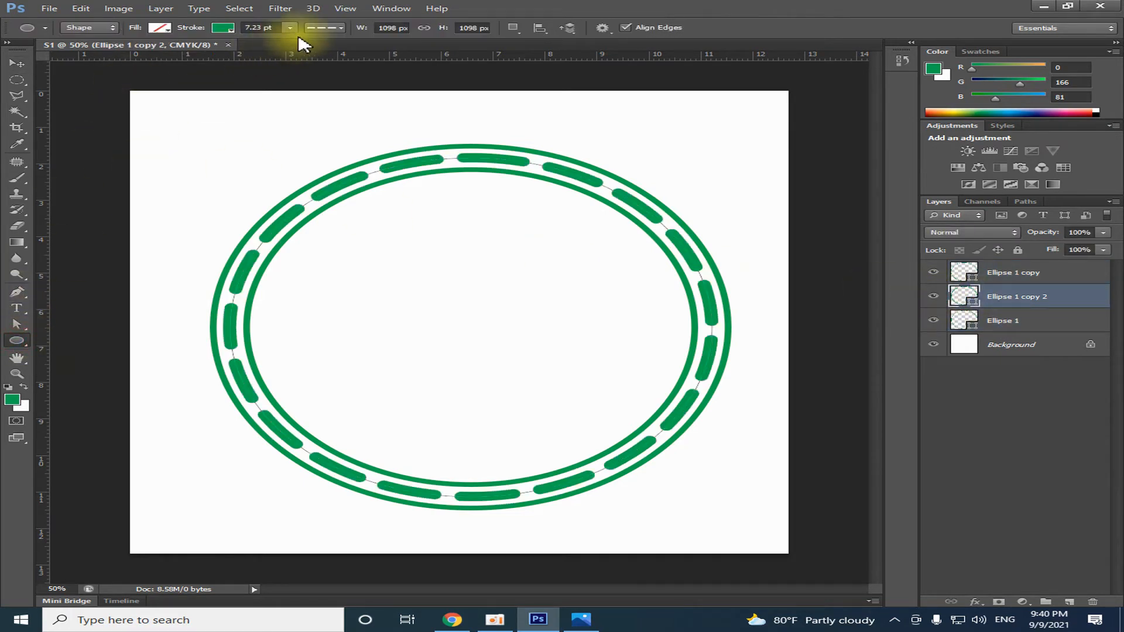
{"action": "left_click", "coordinate": [286, 28]}
{"action": "left_click_drag", "start_coordinate": [287, 41], "coordinate": [287, 42]}
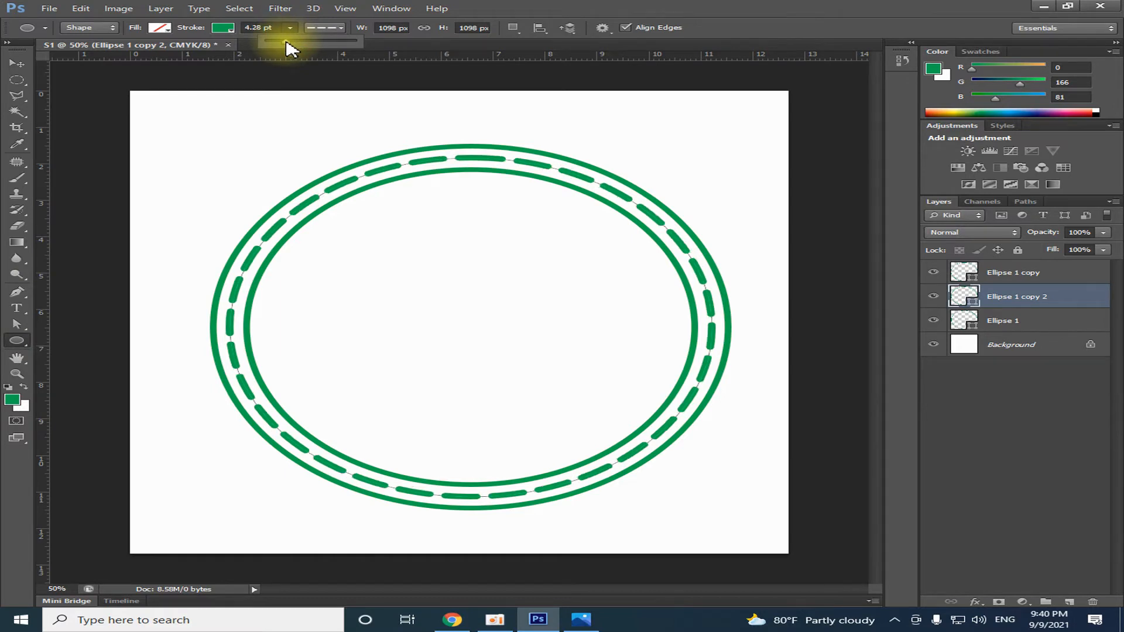
{"action": "left_click_drag", "start_coordinate": [287, 41], "coordinate": [288, 42]}
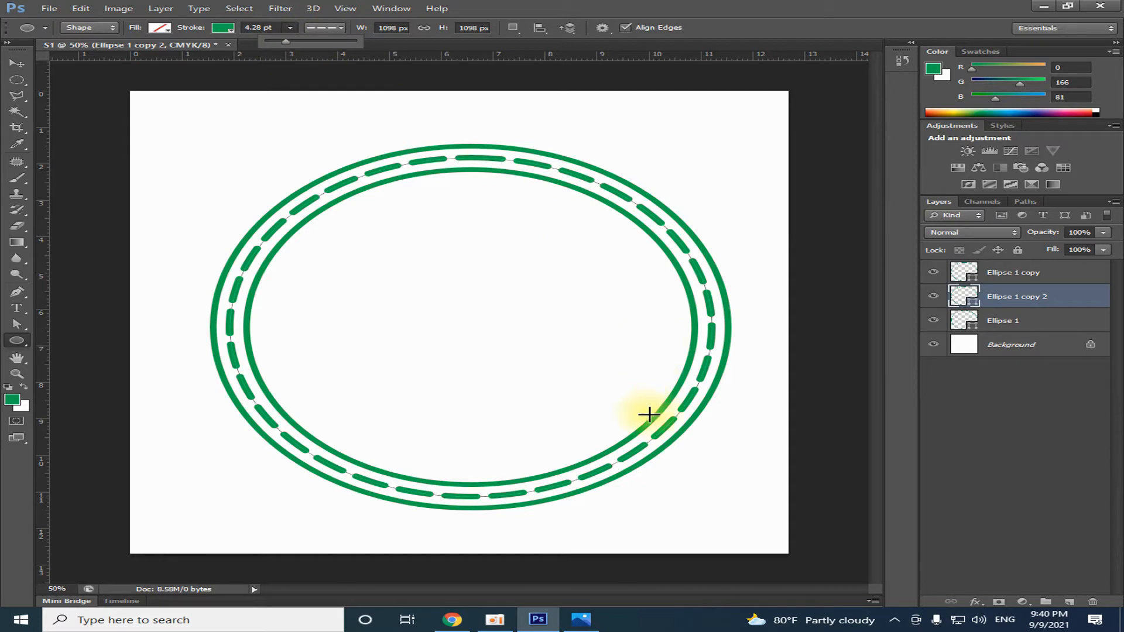
{"action": "left_click", "coordinate": [17, 62]}
{"action": "left_click", "coordinate": [720, 178]}
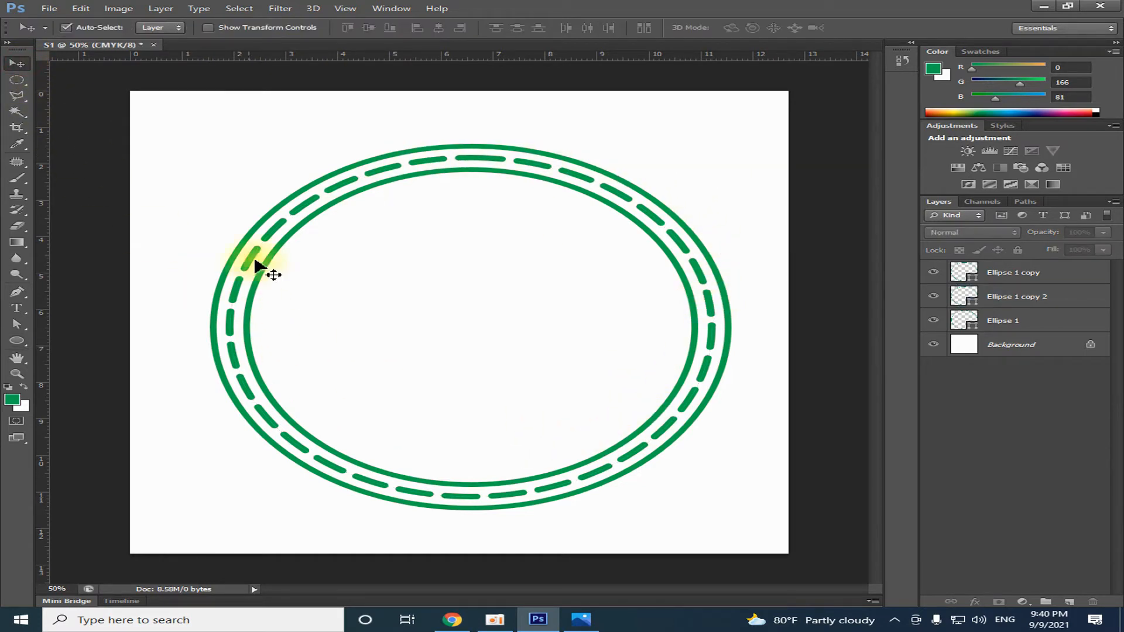
Select the Ellipse 1 copy, Ellipse 1 copy 2 and Ellipse 1 layers and rasterize them
{"action": "left_click", "coordinate": [1010, 274]}
{"action": "left_click", "coordinate": [995, 297], "text": "shift"}
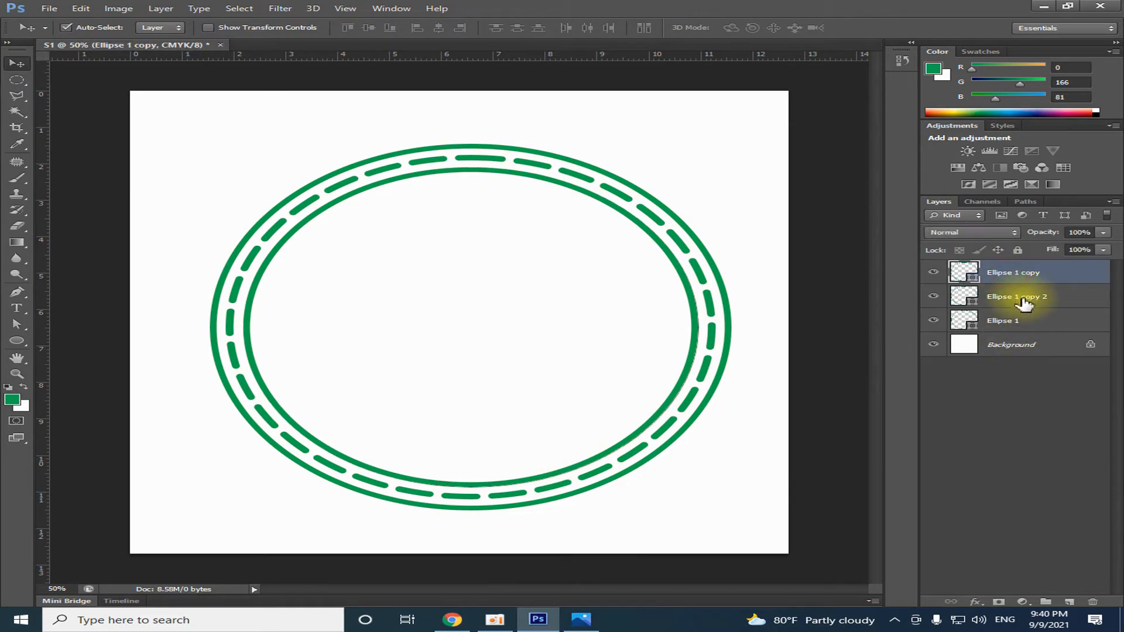
{"action": "left_click", "coordinate": [1023, 322], "text": "shift"}
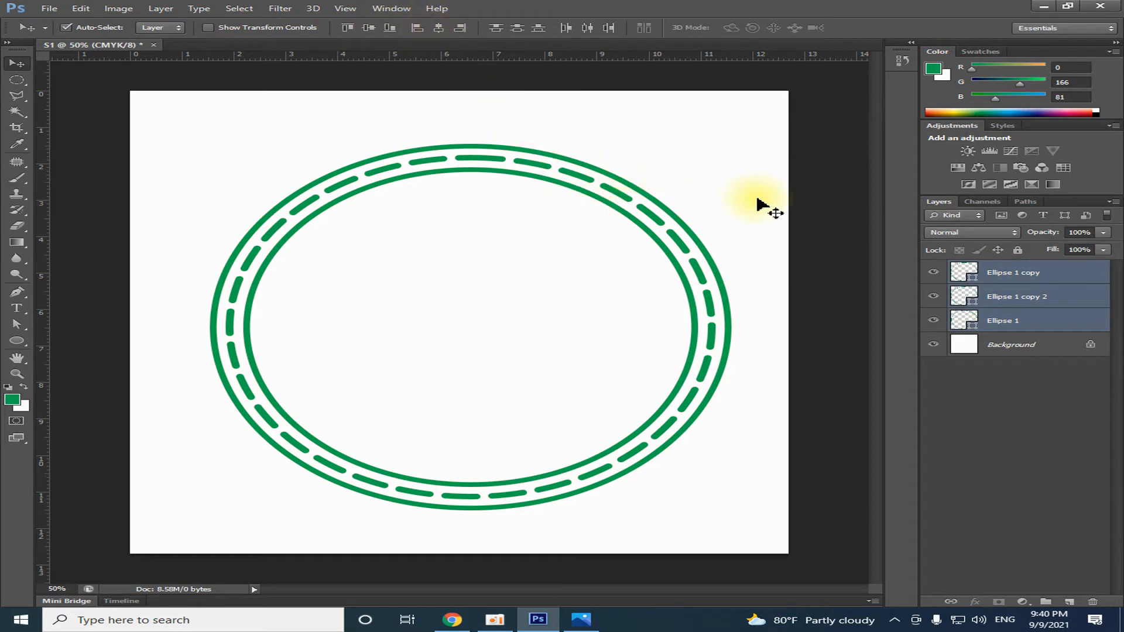
{"action": "right_click", "coordinate": [994, 276]}
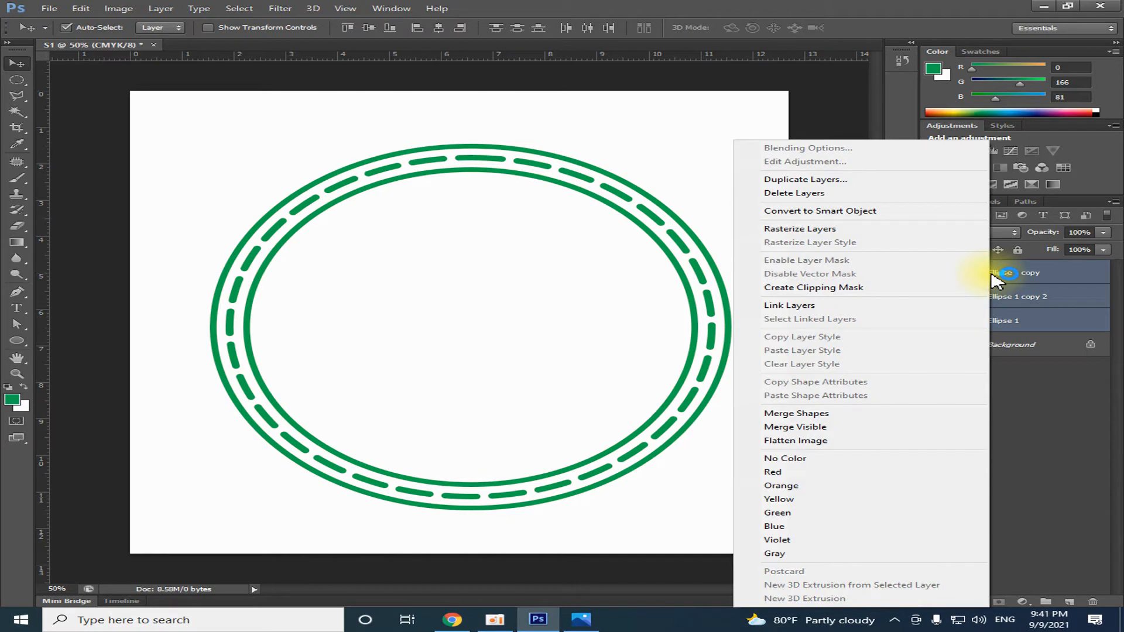
{"action": "left_click", "coordinate": [804, 234]}
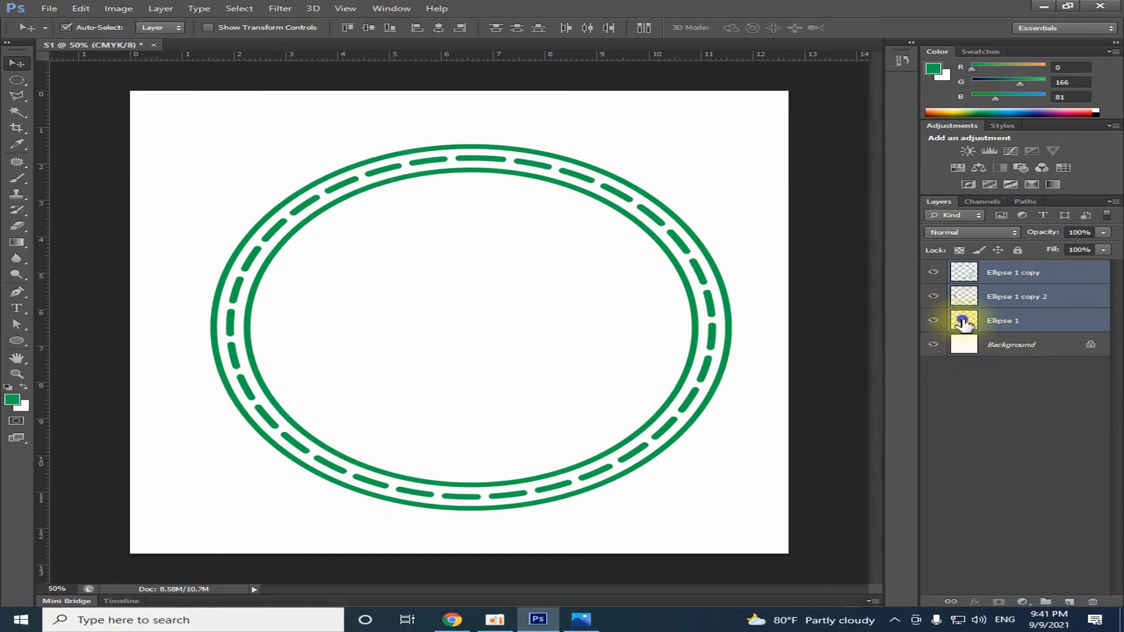
Merge the three rasterized ring layers into one and check it by hiding and showing the merged layer
{"action": "right_click", "coordinate": [963, 324]}
{"action": "left_click", "coordinate": [999, 326]}
{"action": "right_click", "coordinate": [1004, 332]}
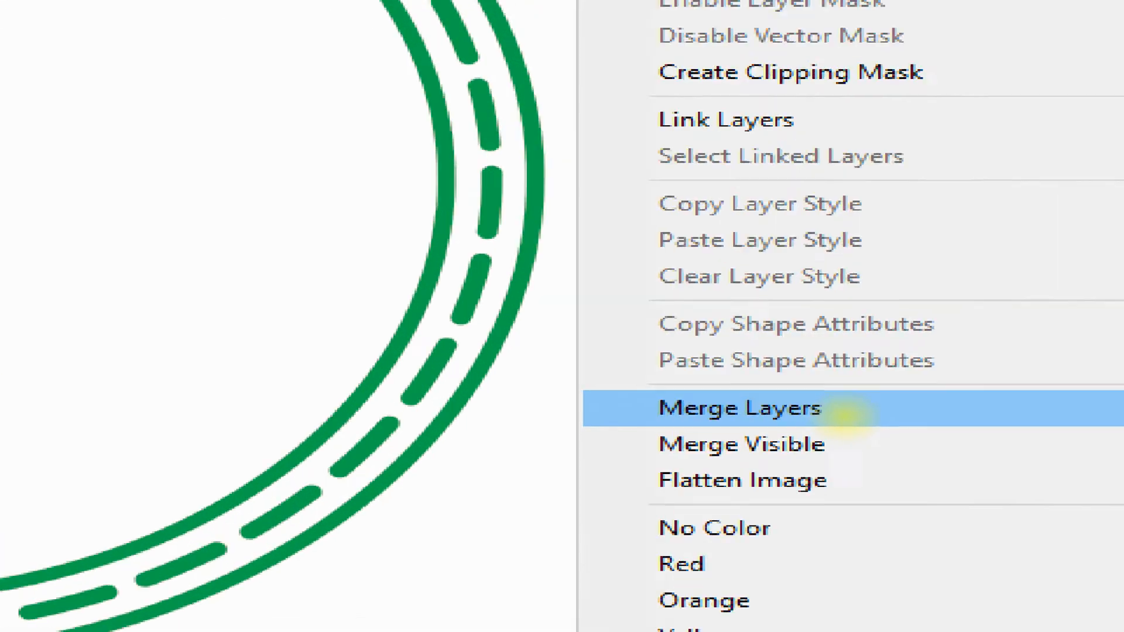
{"action": "left_click", "coordinate": [845, 417]}
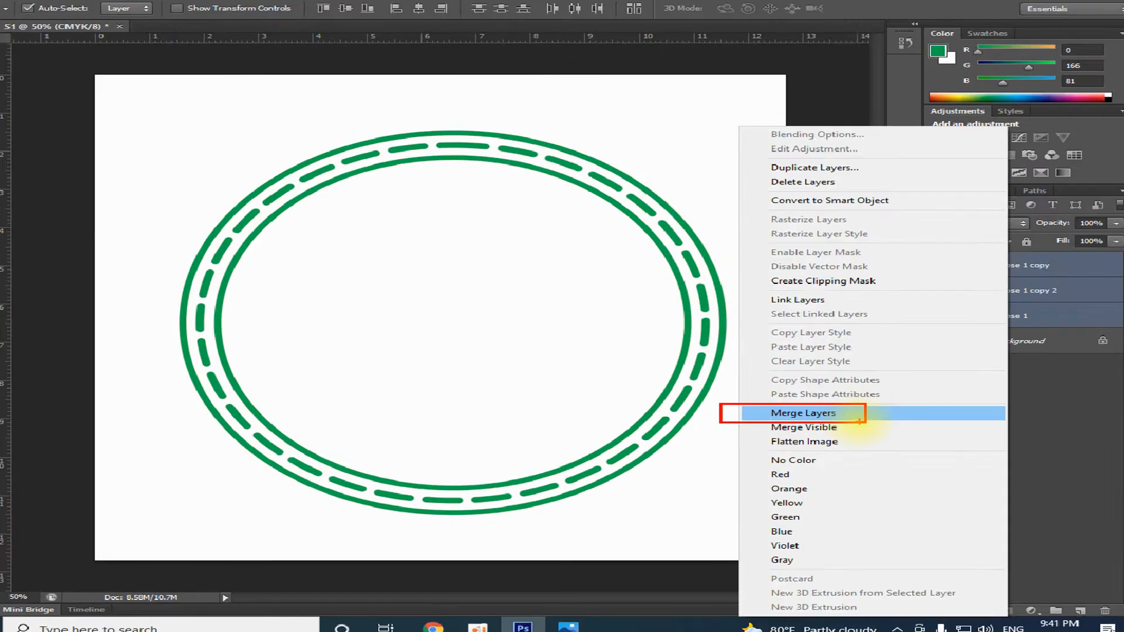
{"action": "left_click", "coordinate": [859, 420]}
{"action": "left_click", "coordinate": [933, 274]}
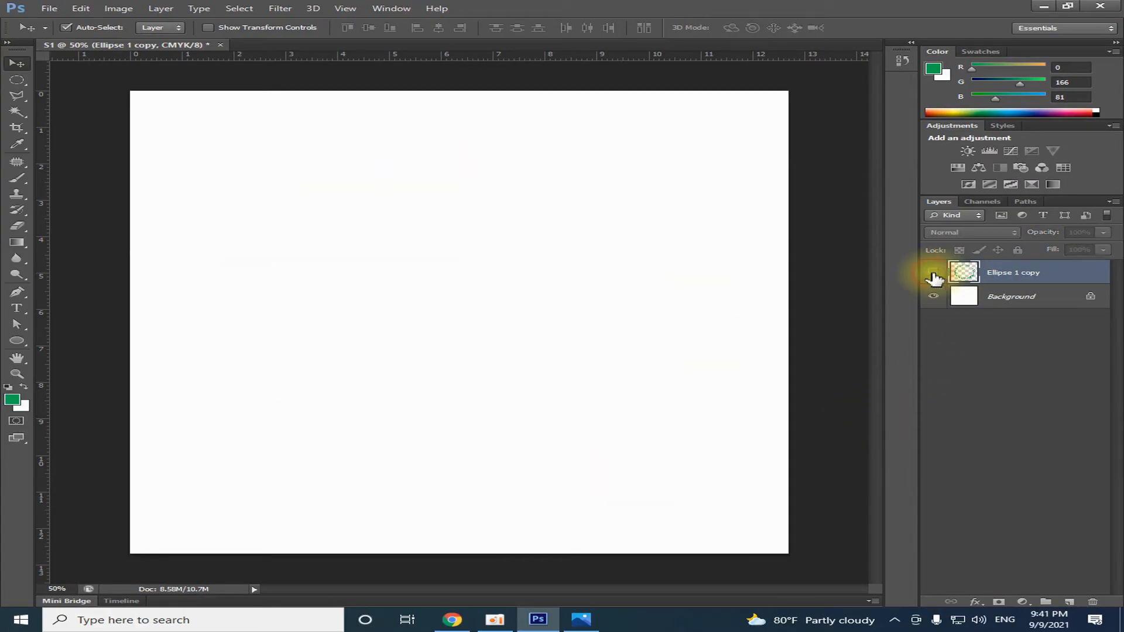
{"action": "left_click", "coordinate": [933, 273]}
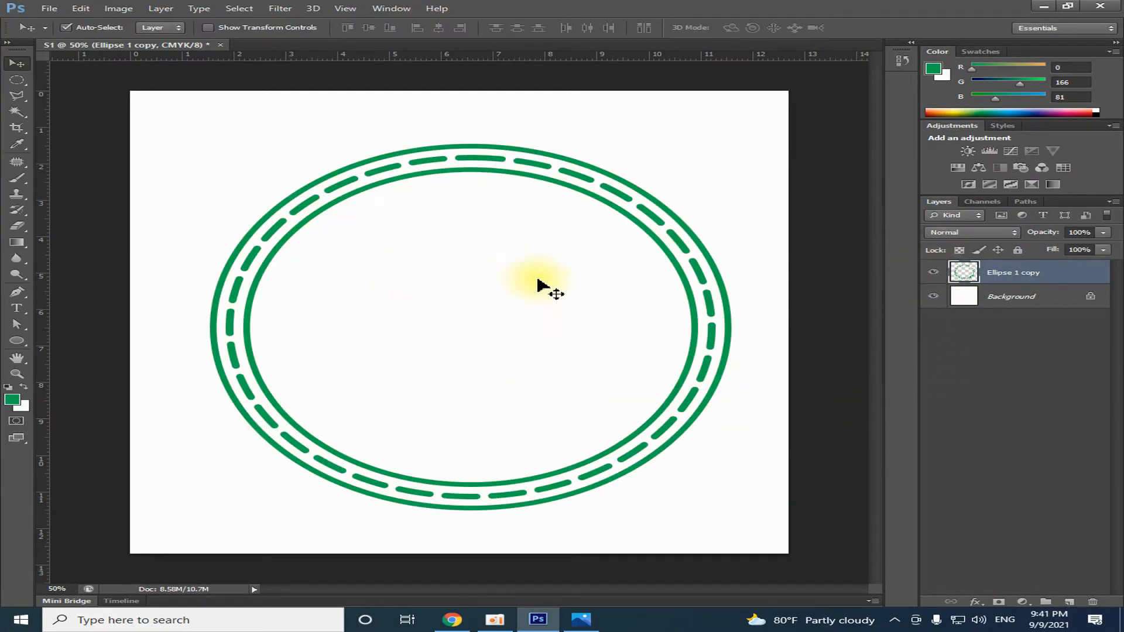
Scale the merged rings proportionally about their center to 117.09%, about 11.78 cm wide and high
{"action": "scroll", "coordinate": [551, 369], "scroll_direction": "down", "scroll_amount": 2}
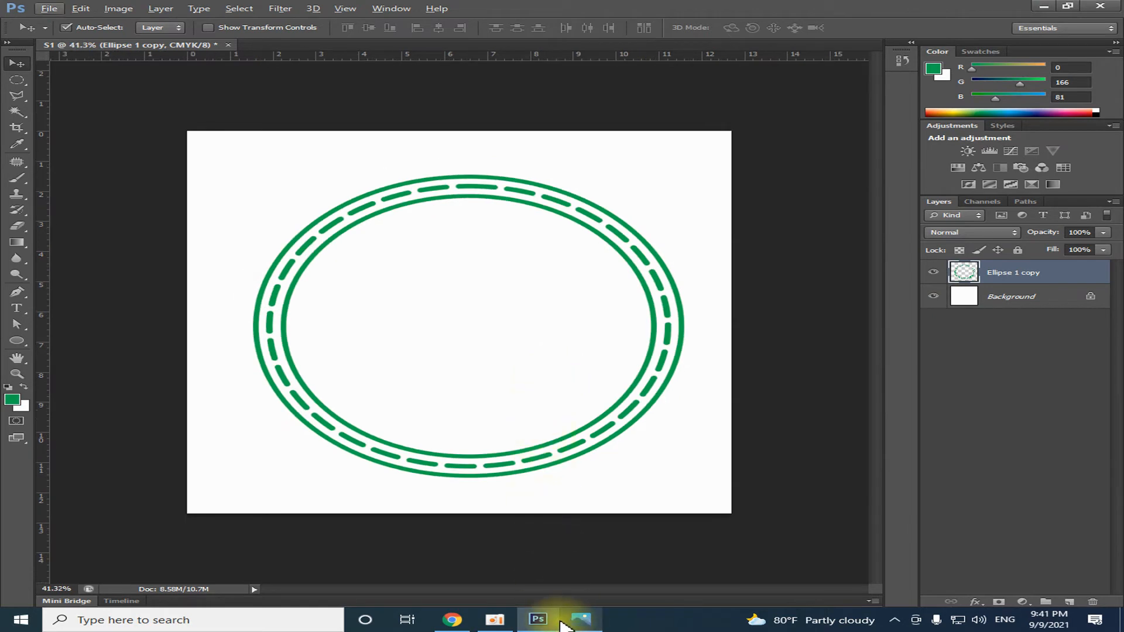
{"action": "left_click", "coordinate": [630, 400]}
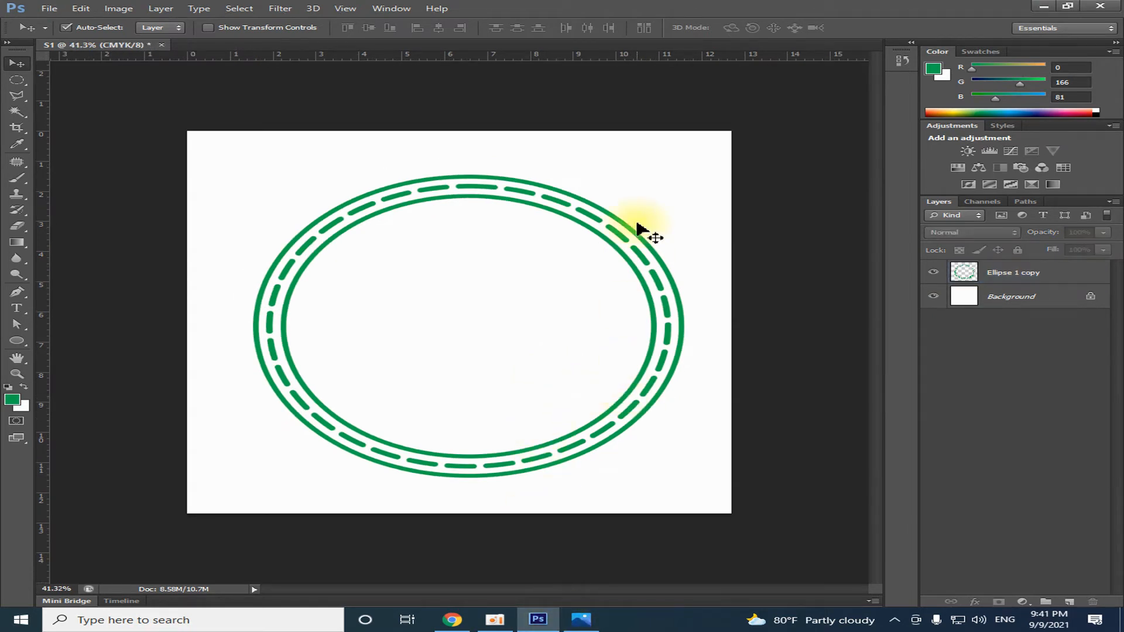
{"action": "left_click", "coordinate": [1028, 275]}
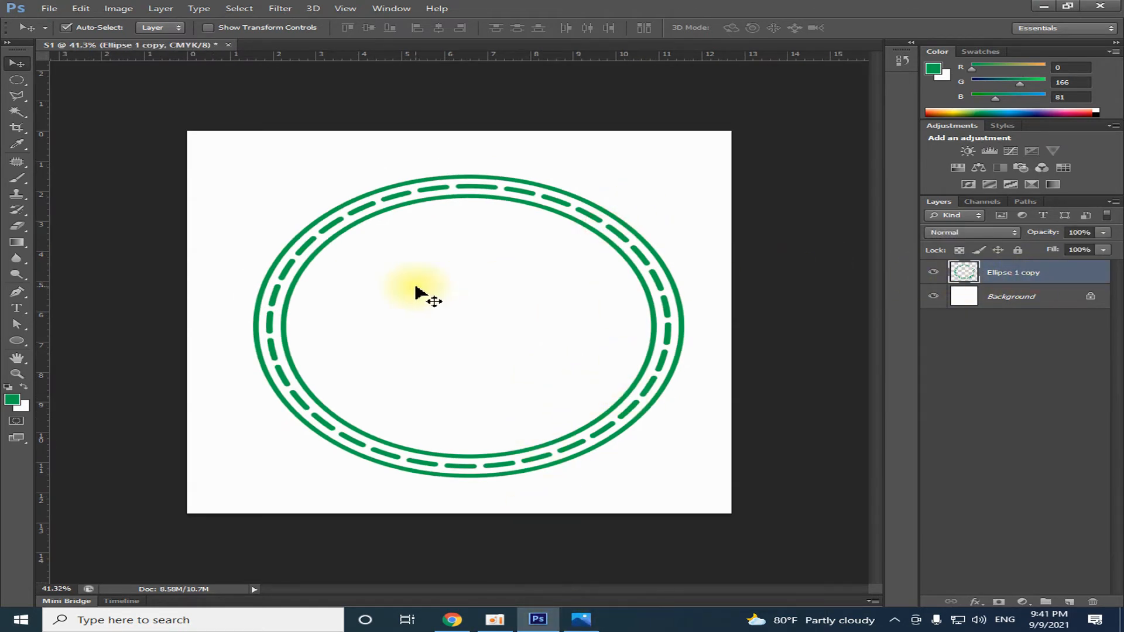
{"action": "key", "text": "ctrl+t"}
{"action": "left_click_drag", "start_coordinate": [683, 176], "coordinate": [720, 149]}
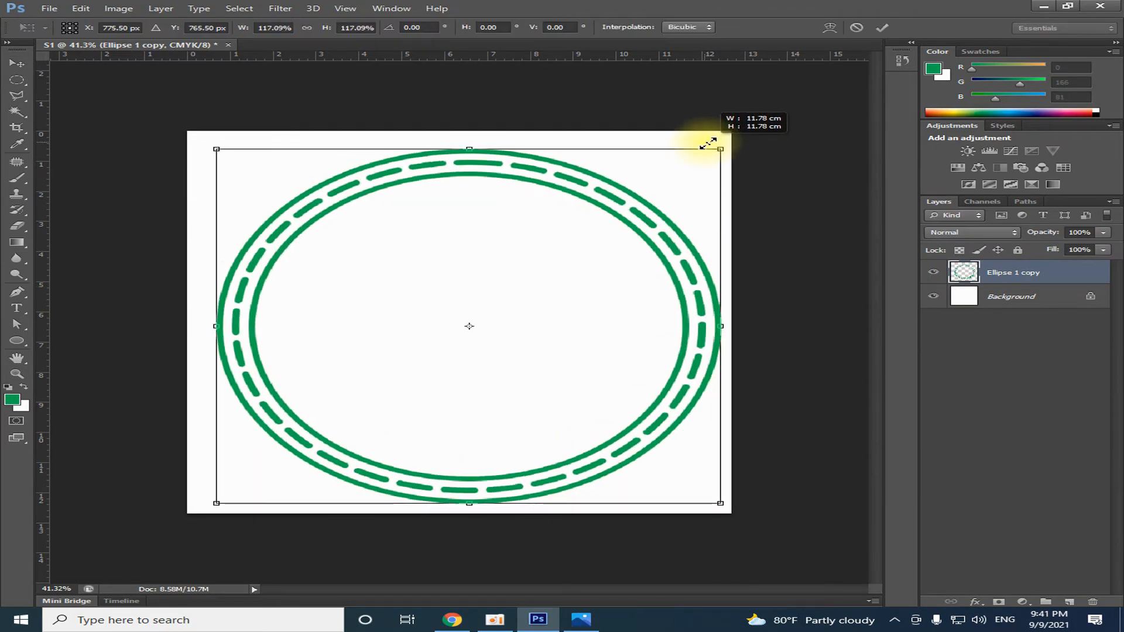
{"action": "key", "text": "Return"}
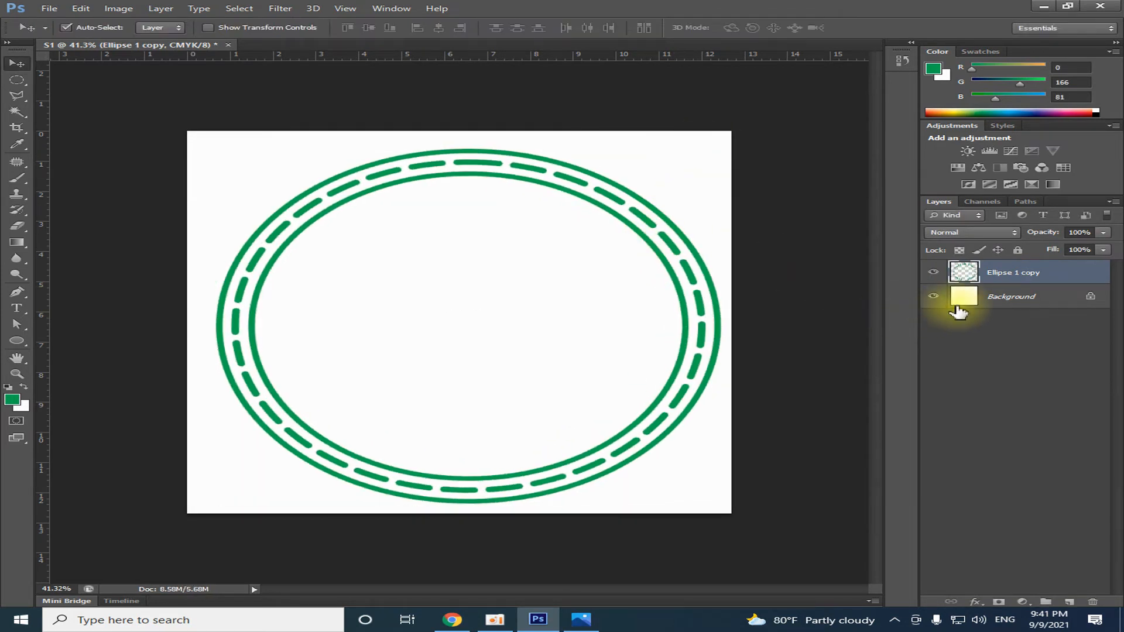
Align the merged rings with the Background layer on their vertical centers and deselect the layers
{"action": "left_click", "coordinate": [991, 296], "text": "ctrl"}
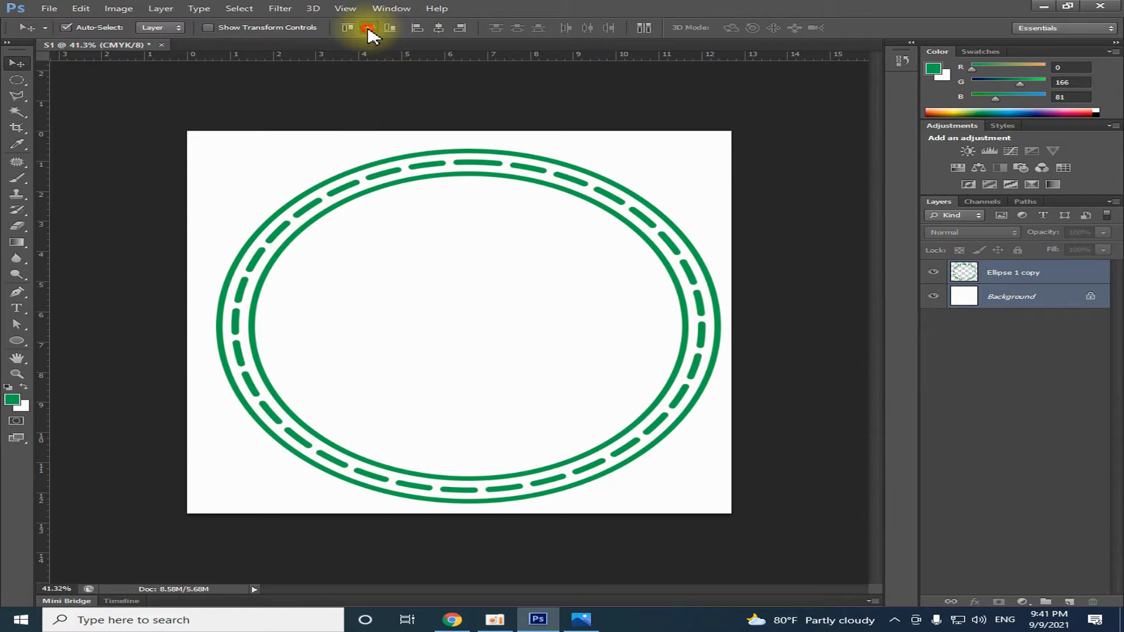
{"action": "left_click", "coordinate": [368, 28]}
{"action": "left_click", "coordinate": [652, 181]}
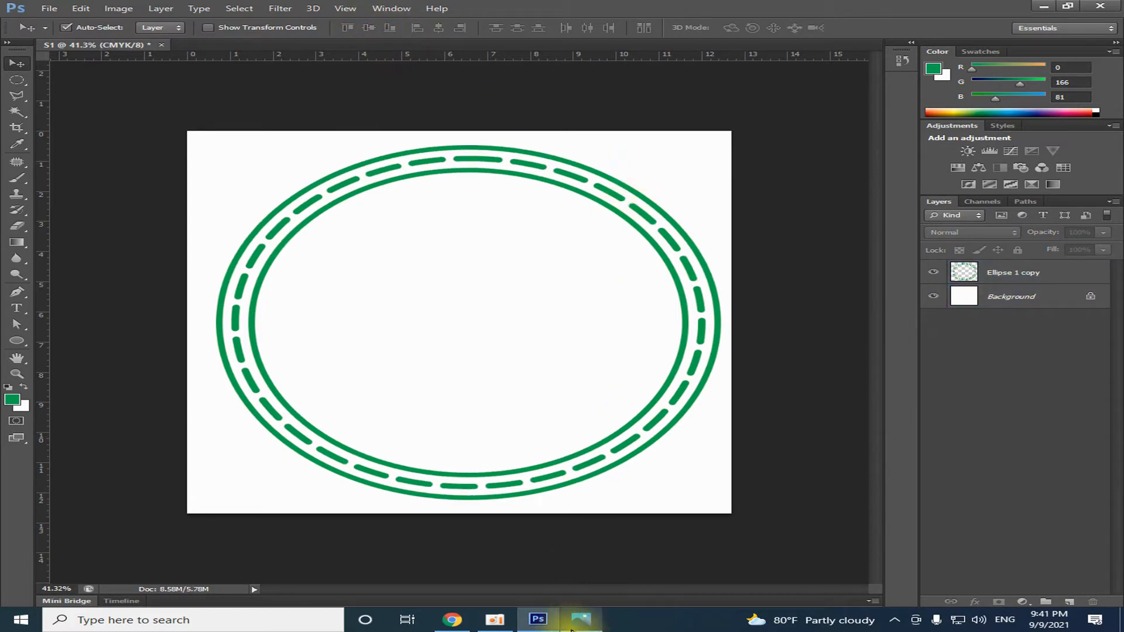
Align the merged rings with the Background layer on their horizontal centers and deselect the layers
{"action": "left_click", "coordinate": [998, 296]}
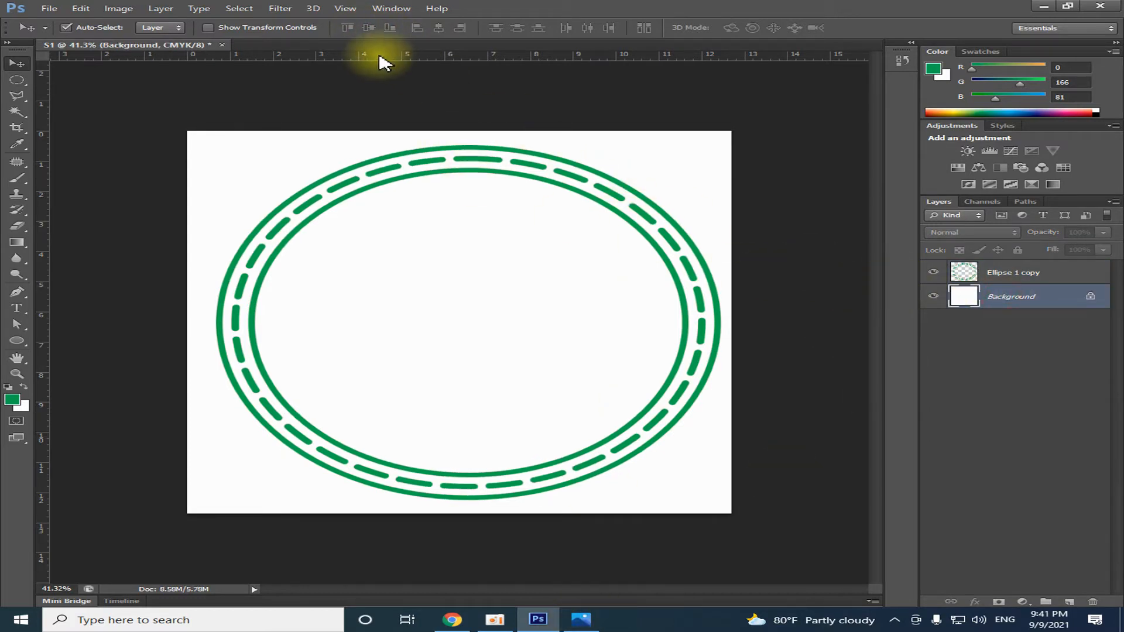
{"action": "left_click", "coordinate": [1003, 273], "text": "ctrl"}
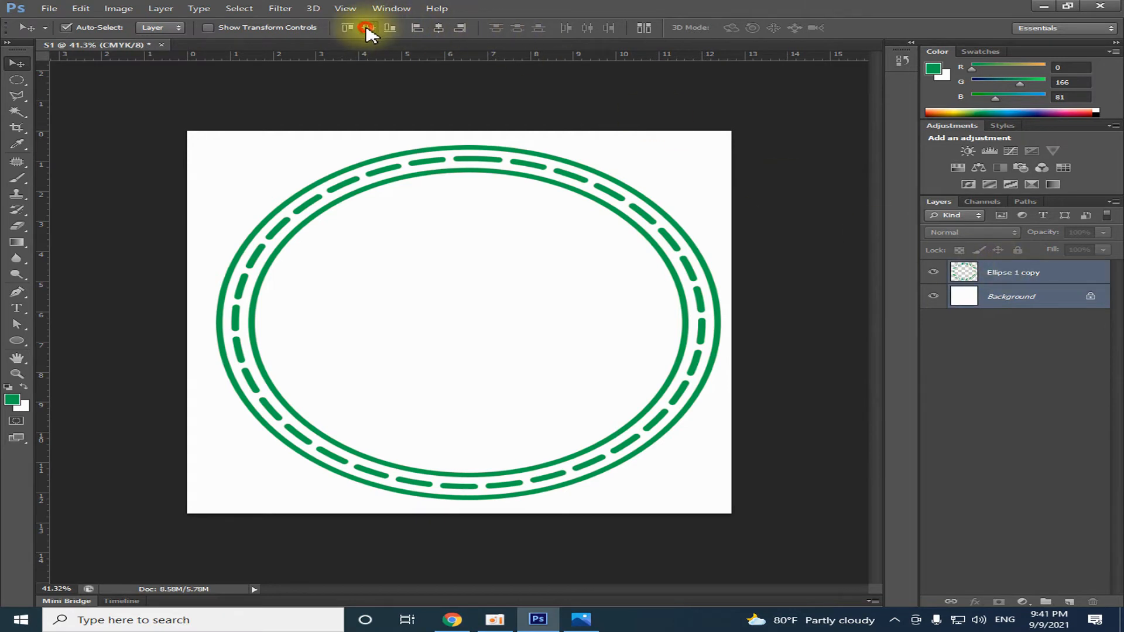
{"action": "left_click", "coordinate": [440, 27]}
{"action": "left_click", "coordinate": [673, 205]}
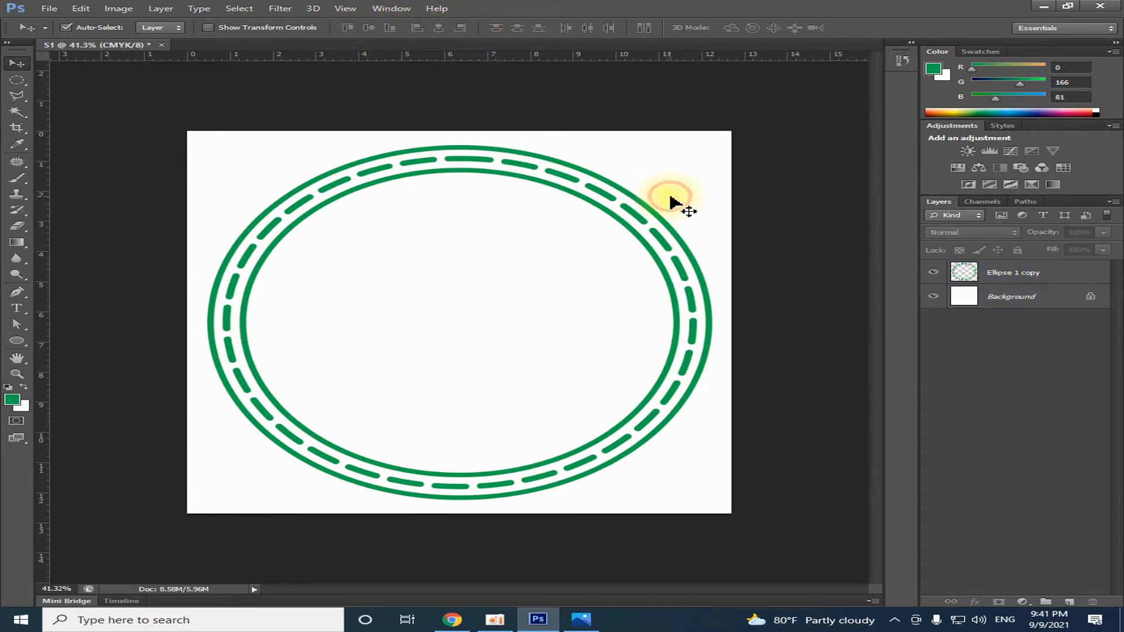
Check the S Logo.jpg reference in Photos, return to Photoshop and add a bold Times New Roman letter S at 72 pt inside the rings
{"action": "left_click", "coordinate": [577, 625]}
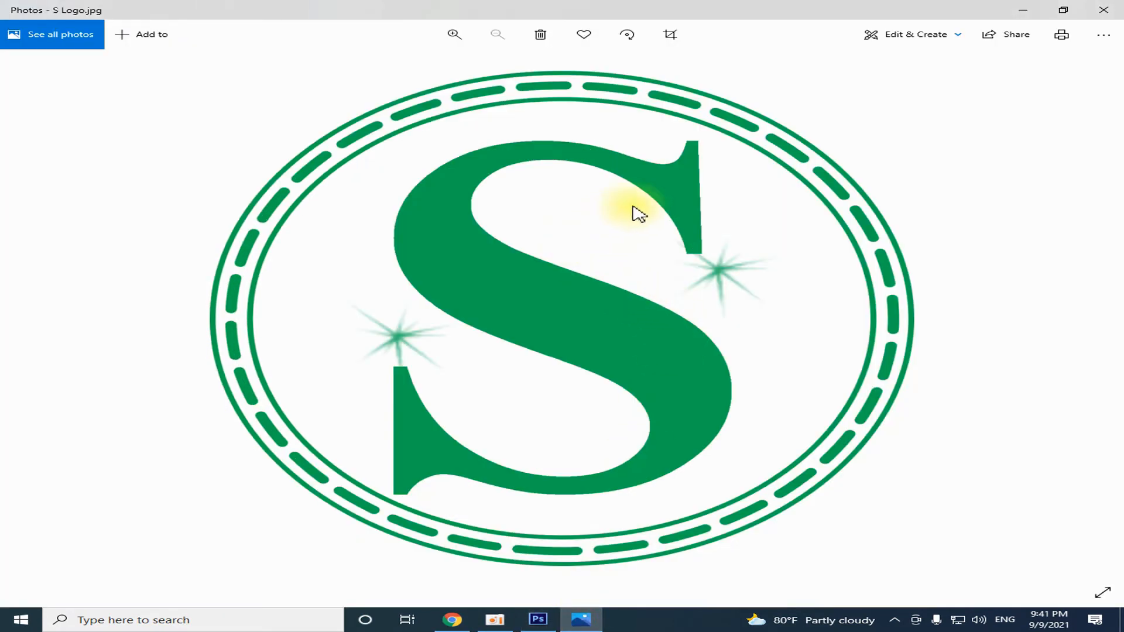
{"action": "left_click", "coordinate": [538, 619]}
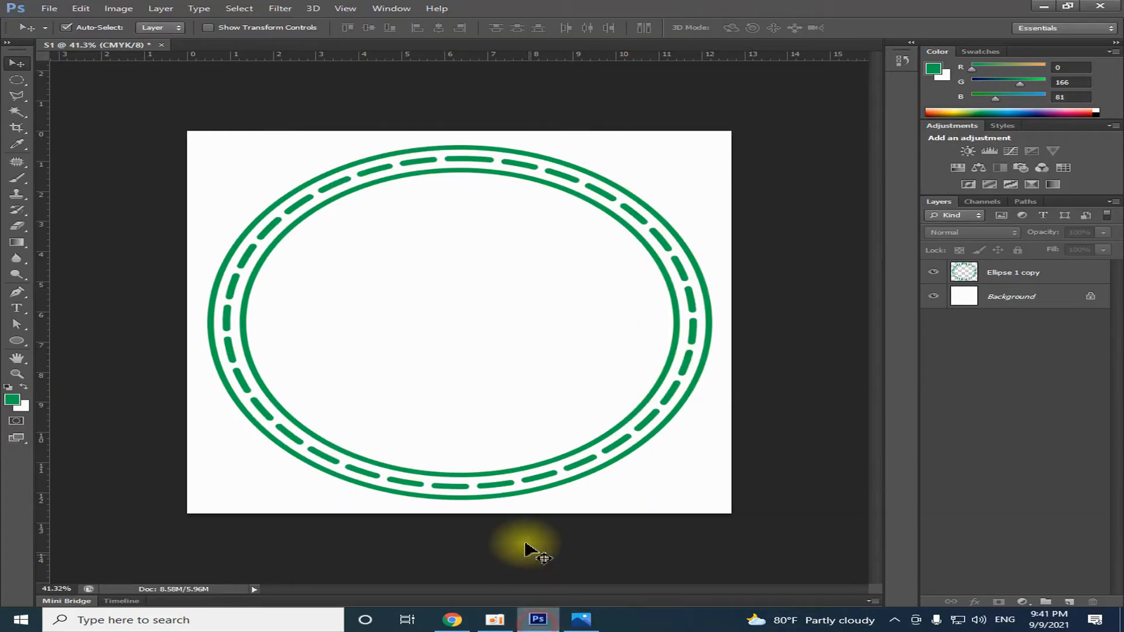
{"action": "left_click", "coordinate": [17, 307]}
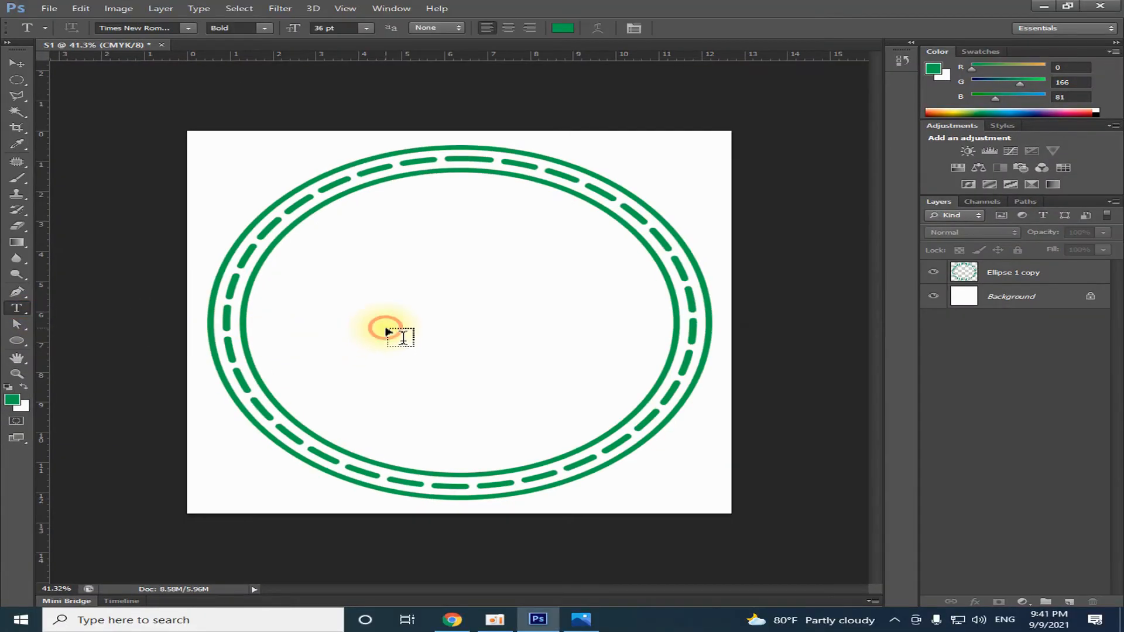
{"action": "left_click", "coordinate": [386, 332]}
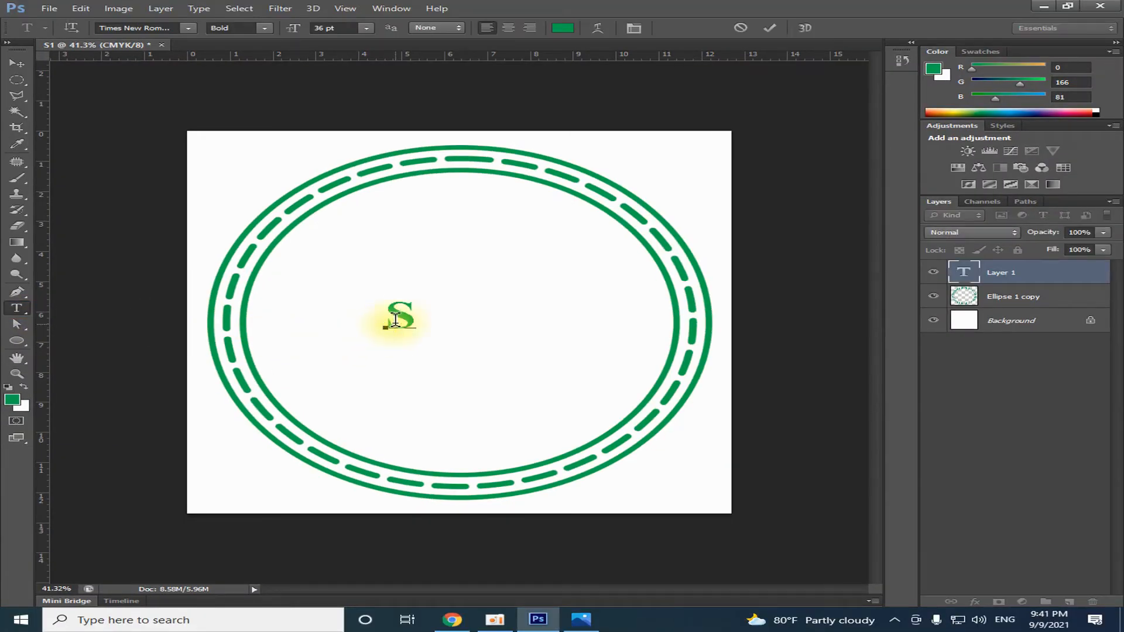
{"action": "left_click_drag", "start_coordinate": [379, 319], "coordinate": [430, 325]}
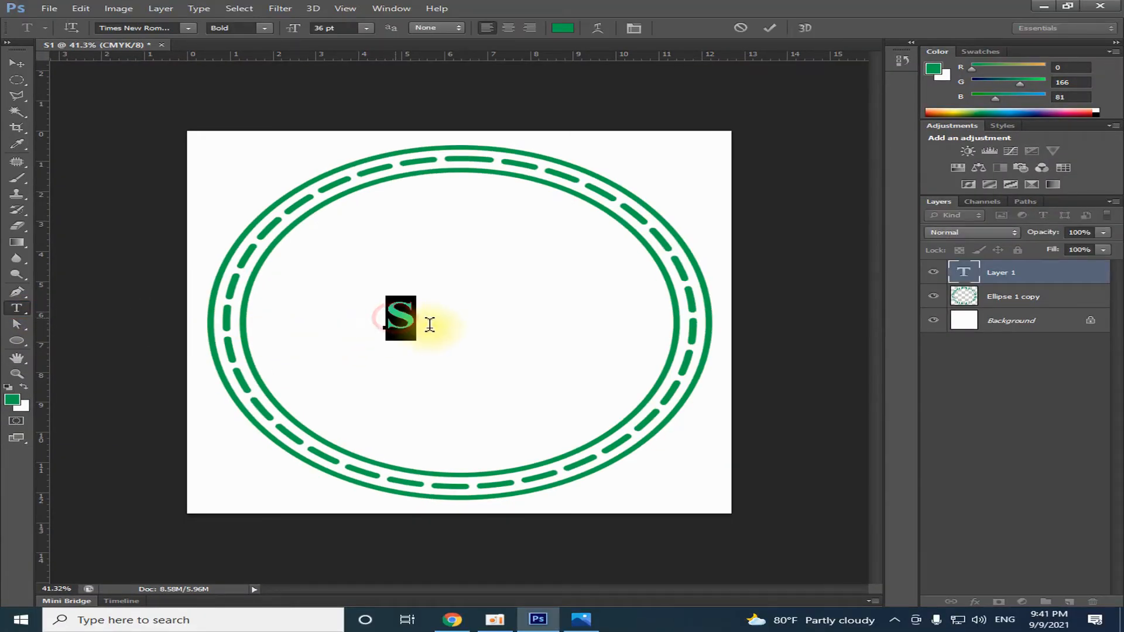
{"action": "left_click", "coordinate": [364, 27]}
{"action": "left_click", "coordinate": [353, 237]}
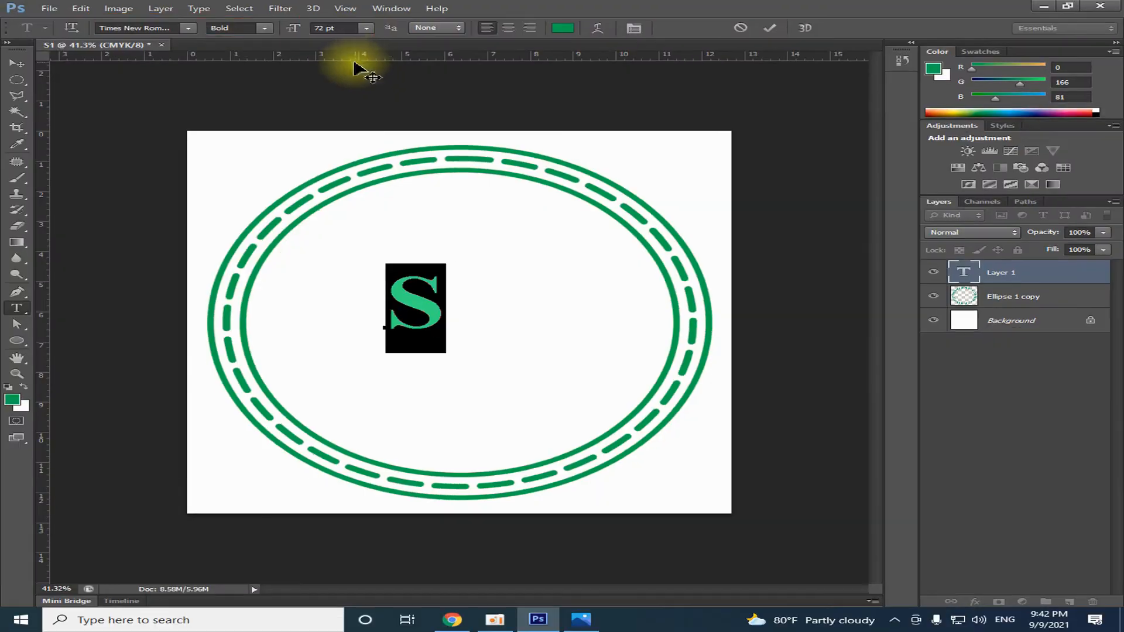
{"action": "left_click", "coordinate": [563, 56]}
{"action": "left_click", "coordinate": [353, 235]}
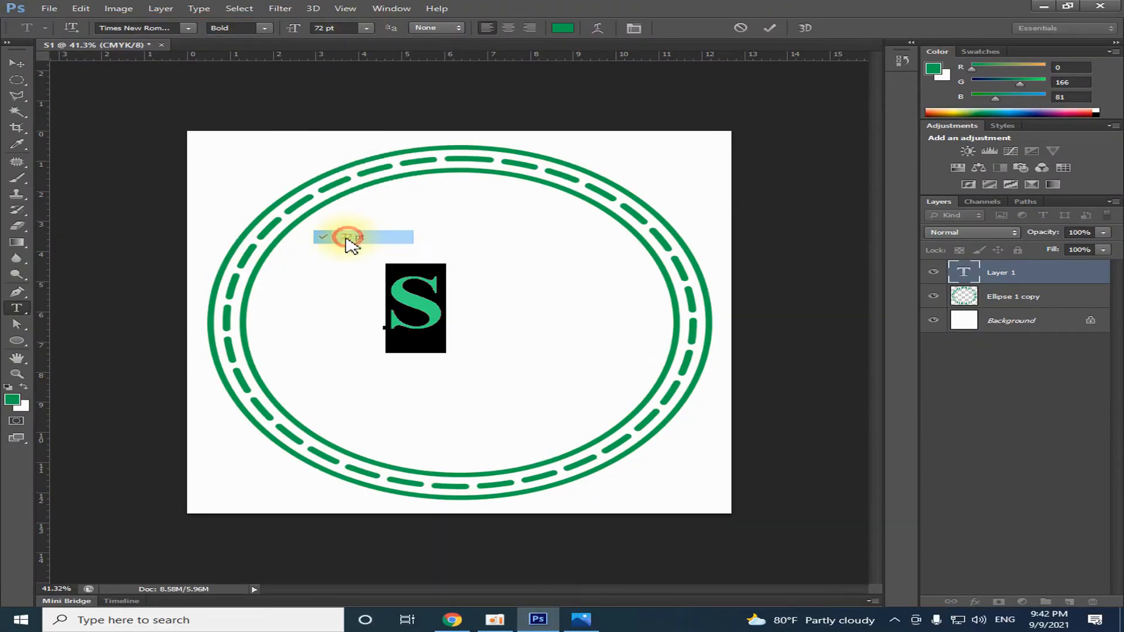
Move the S to the middle of the rings and enlarge it proportionally to about 5 cm wide and 7.5 cm high
{"action": "left_click", "coordinate": [17, 63]}
{"action": "left_click_drag", "start_coordinate": [411, 304], "coordinate": [457, 329]}
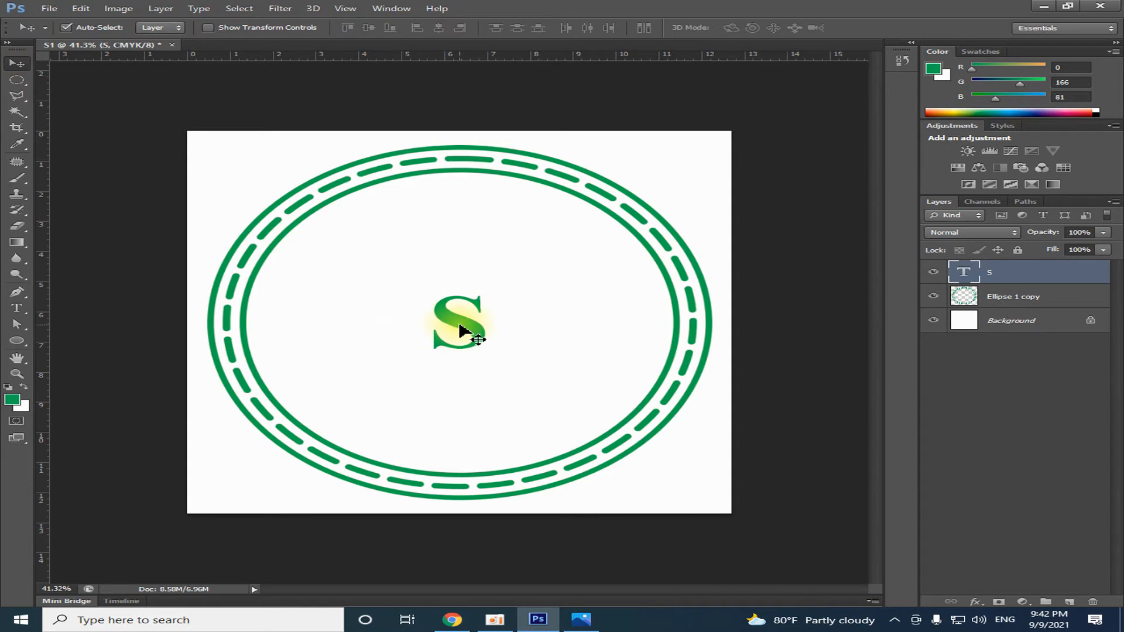
{"action": "key", "text": "ctrl+t"}
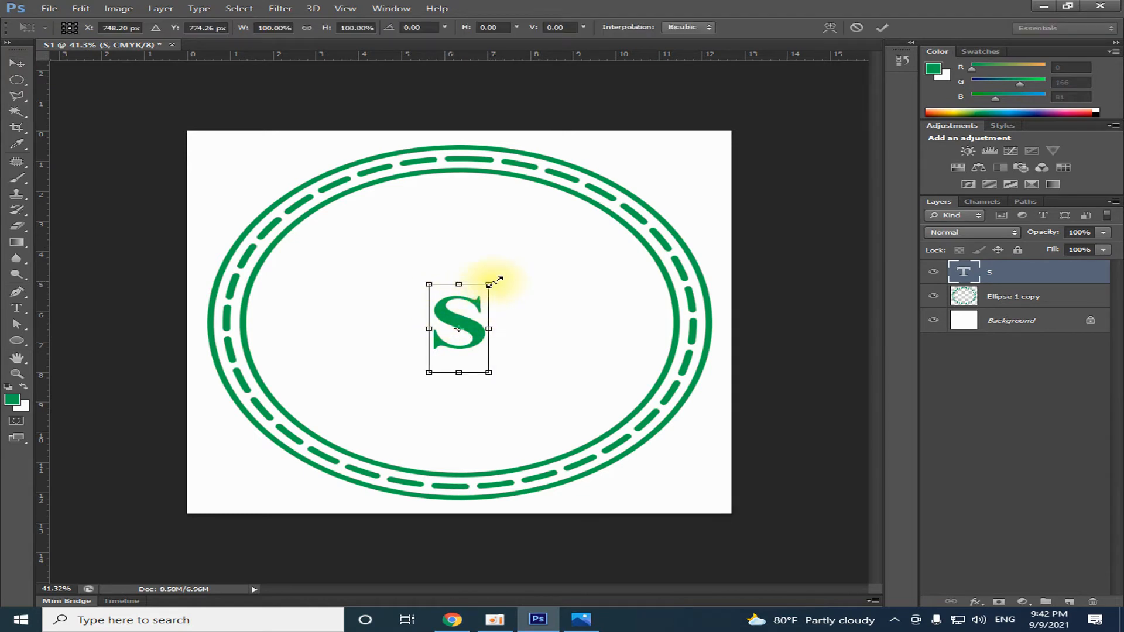
{"action": "left_click_drag", "start_coordinate": [493, 283], "coordinate": [665, 155]}
{"action": "left_click_drag", "start_coordinate": [526, 327], "coordinate": [528, 363]}
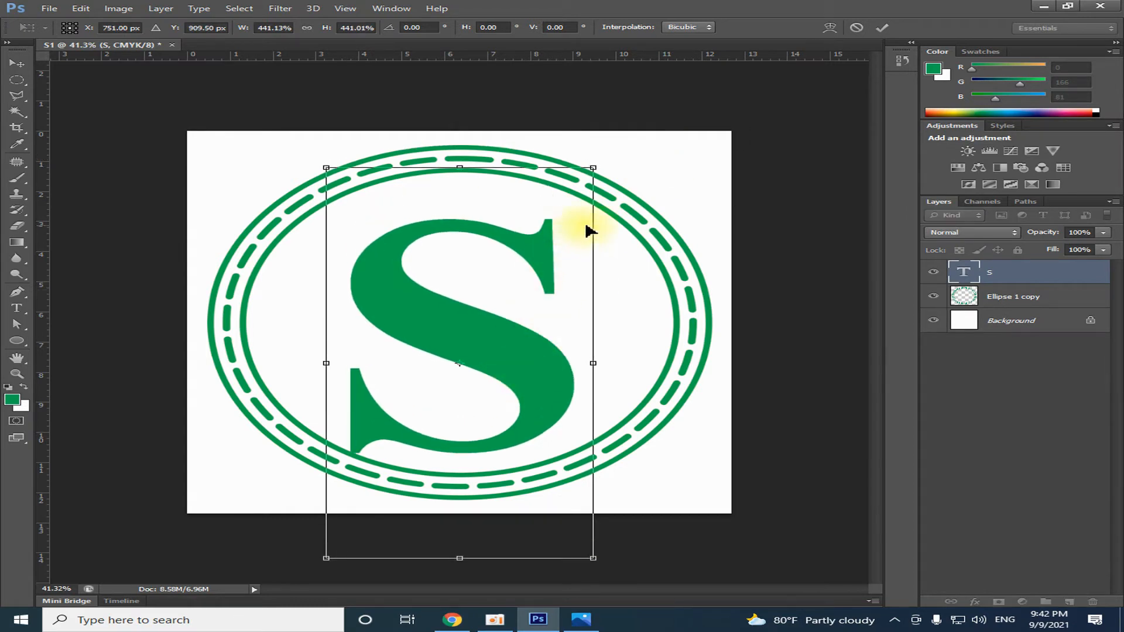
{"action": "left_click_drag", "start_coordinate": [596, 171], "coordinate": [595, 156]}
{"action": "left_click_drag", "start_coordinate": [534, 321], "coordinate": [512, 355]}
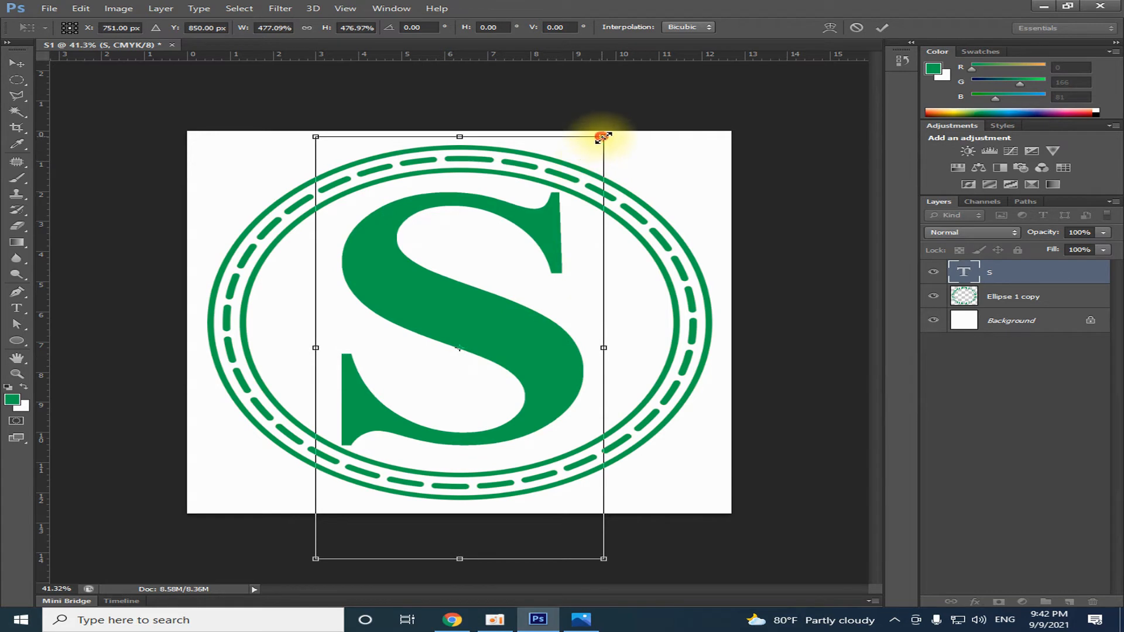
{"action": "left_click_drag", "start_coordinate": [603, 137], "coordinate": [587, 161]}
{"action": "key", "text": "Return"}
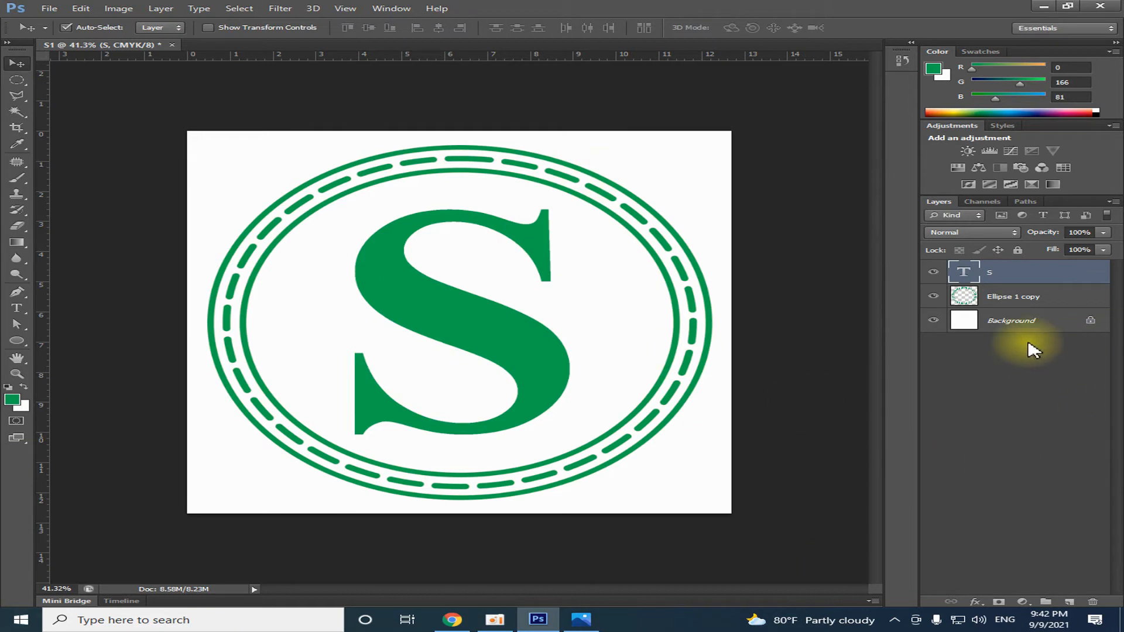
Align the S layer with the Ellipse 1 copy rings on both their vertical and horizontal centers
{"action": "left_click", "coordinate": [1028, 297], "text": "shift"}
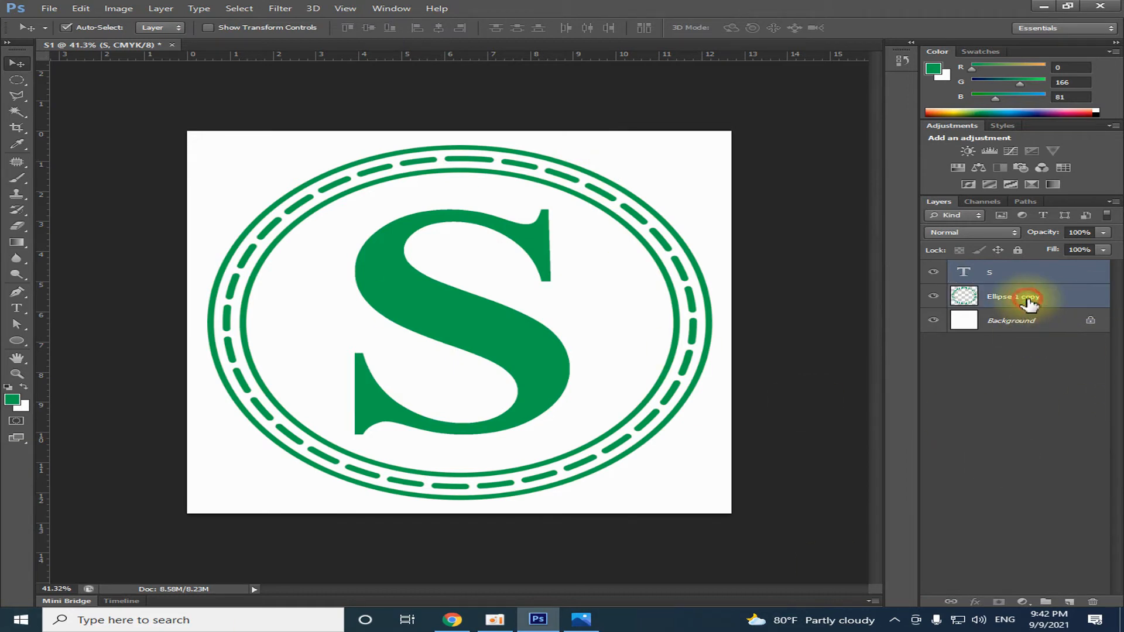
{"action": "left_click", "coordinate": [369, 28]}
{"action": "left_click", "coordinate": [437, 29]}
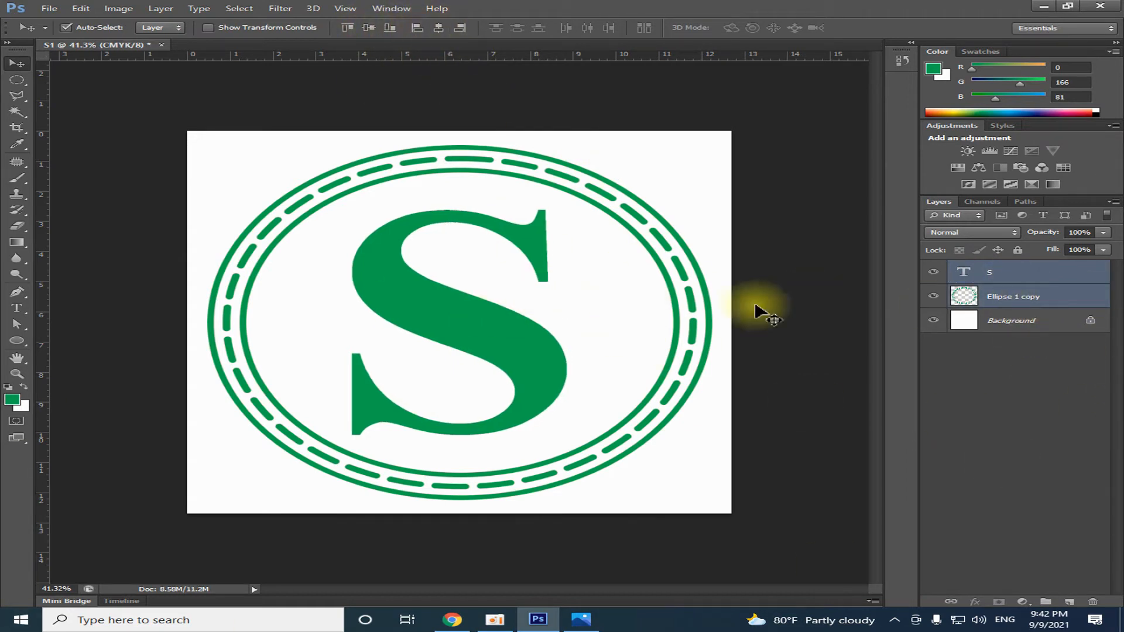
Rasterize the S type layer and check it by hiding and showing the layer
{"action": "left_click", "coordinate": [994, 277]}
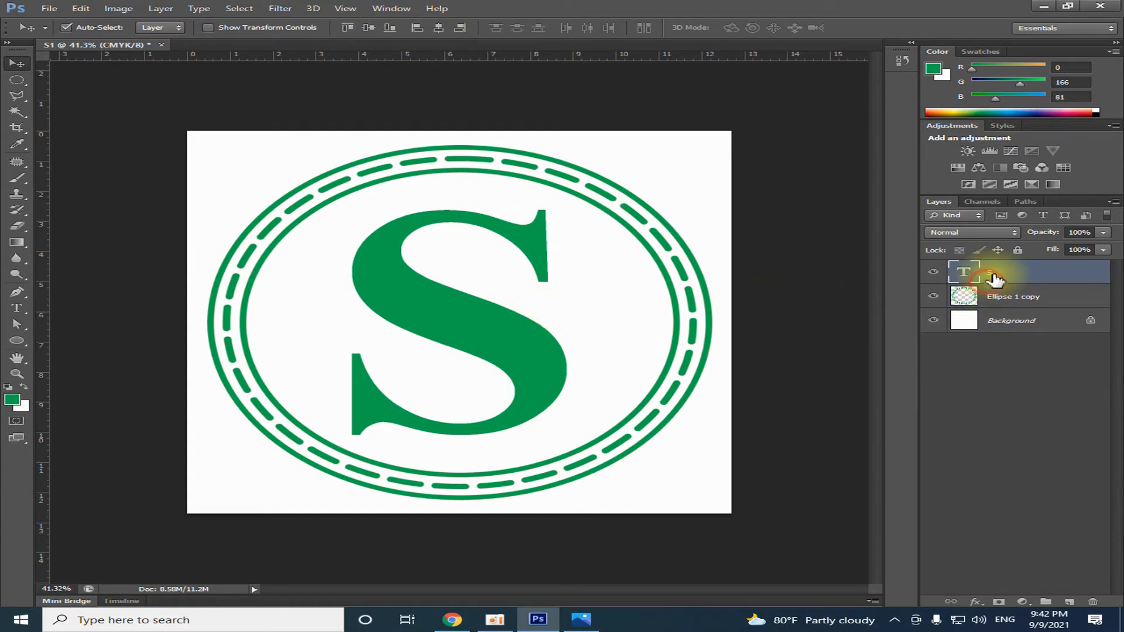
{"action": "right_click", "coordinate": [989, 274]}
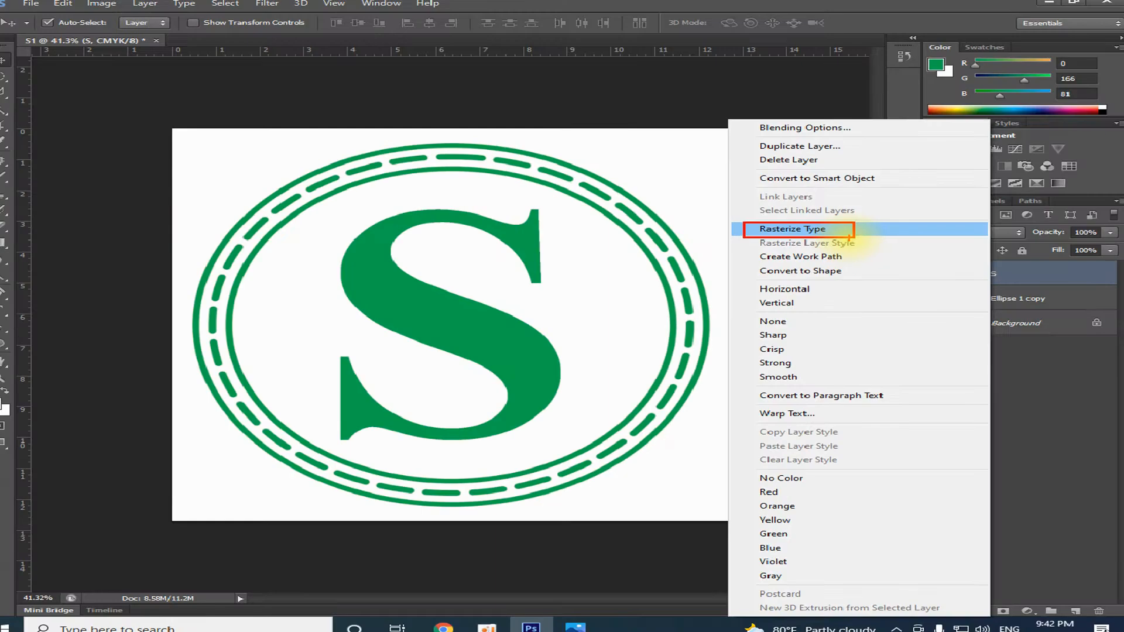
{"action": "left_click", "coordinate": [867, 229]}
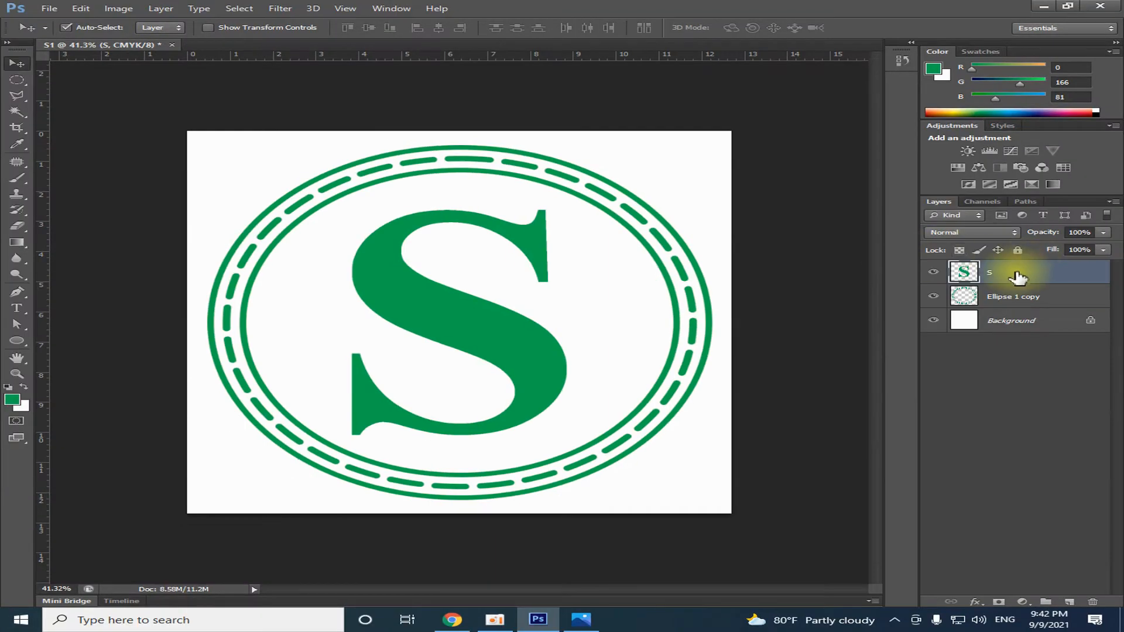
{"action": "left_click", "coordinate": [933, 273]}
{"action": "left_click", "coordinate": [933, 273]}
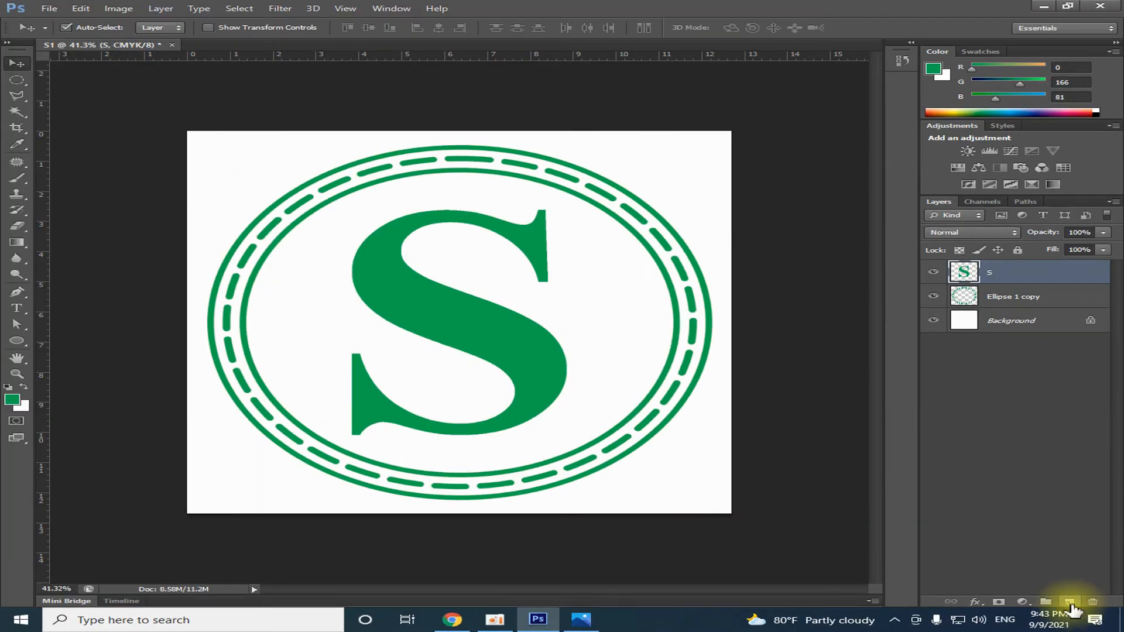
Add a new empty layer above the S layer and activate the Brush Tool
{"action": "left_click", "coordinate": [974, 544]}
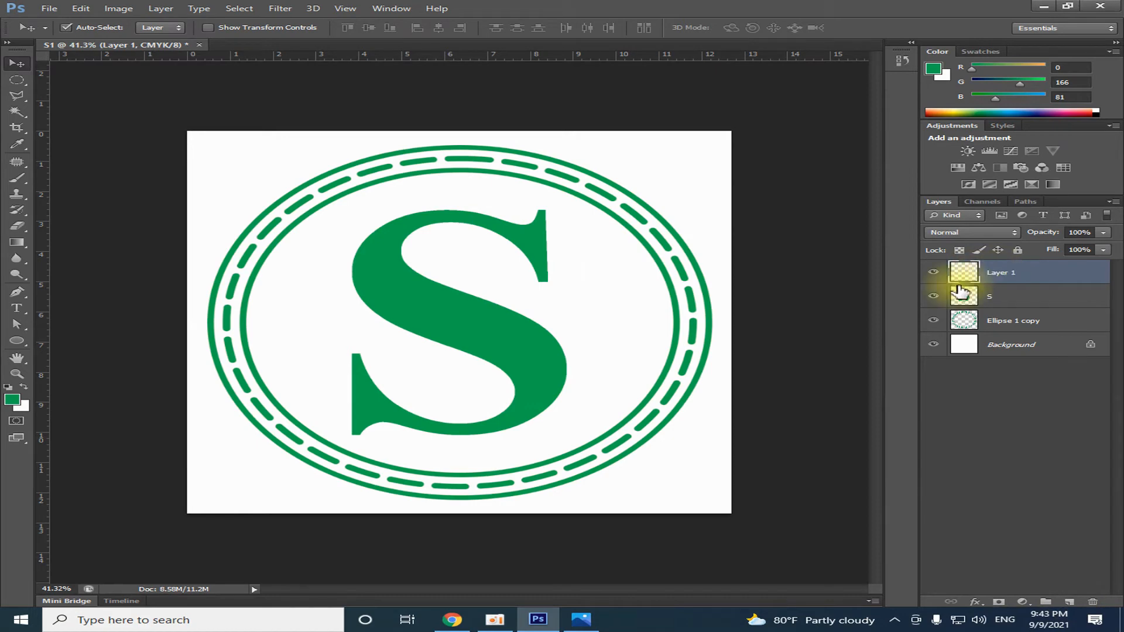
{"action": "left_click", "coordinate": [18, 179]}
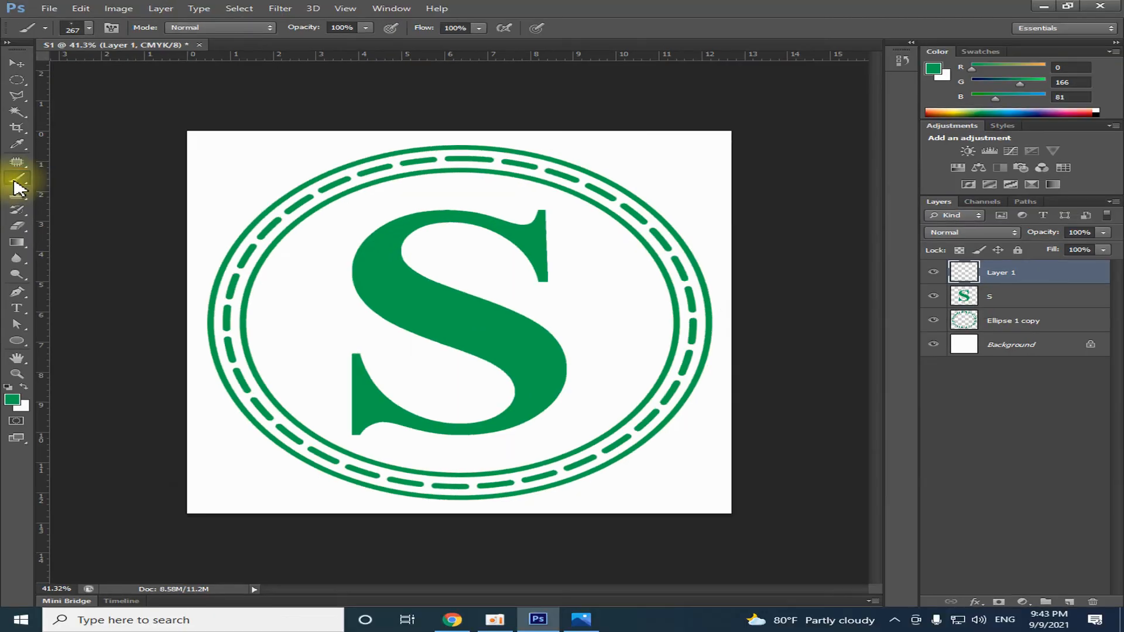
{"action": "right_click", "coordinate": [15, 187]}
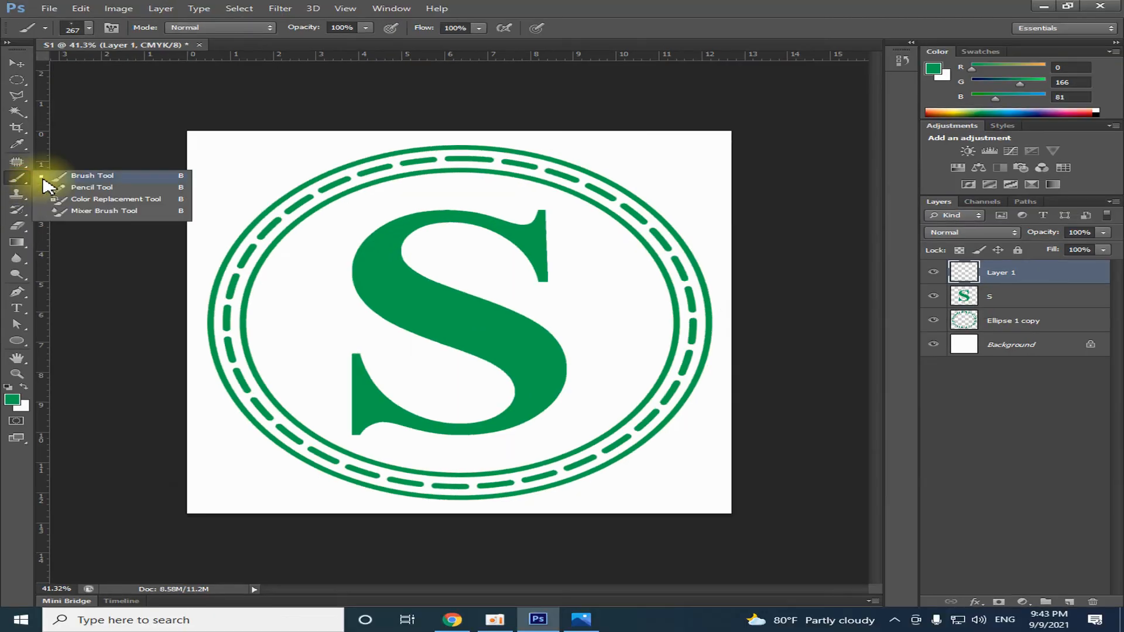
{"action": "left_click", "coordinate": [75, 175]}
Append the Assorted Brushes set to the current brush presets
{"action": "left_click", "coordinate": [88, 28]}
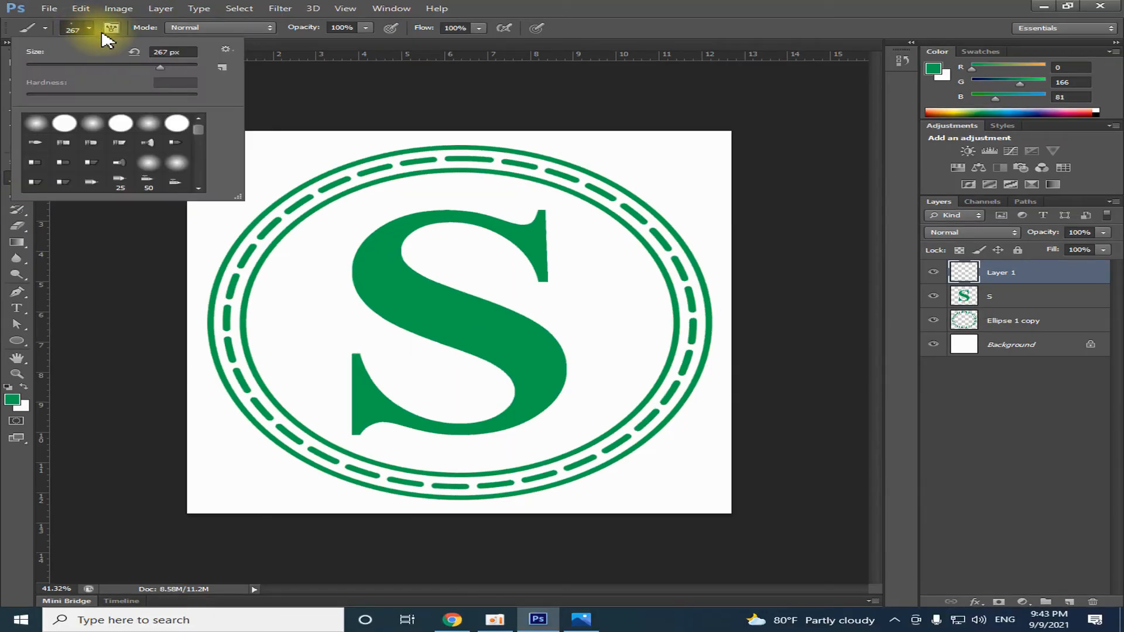
{"action": "left_click", "coordinate": [226, 50]}
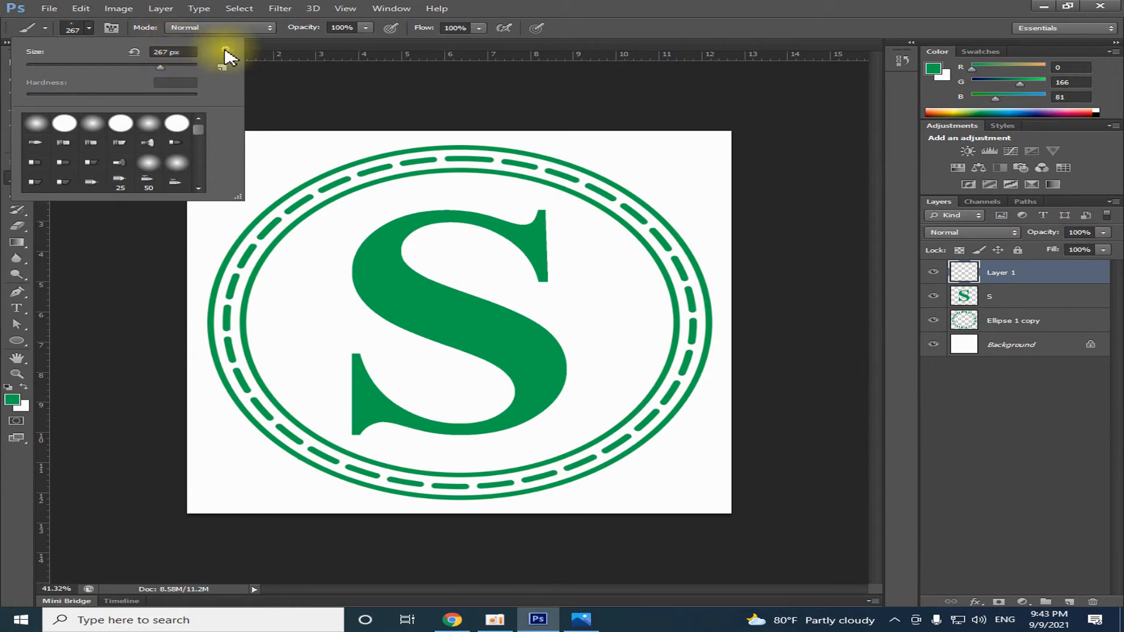
{"action": "left_click", "coordinate": [225, 55]}
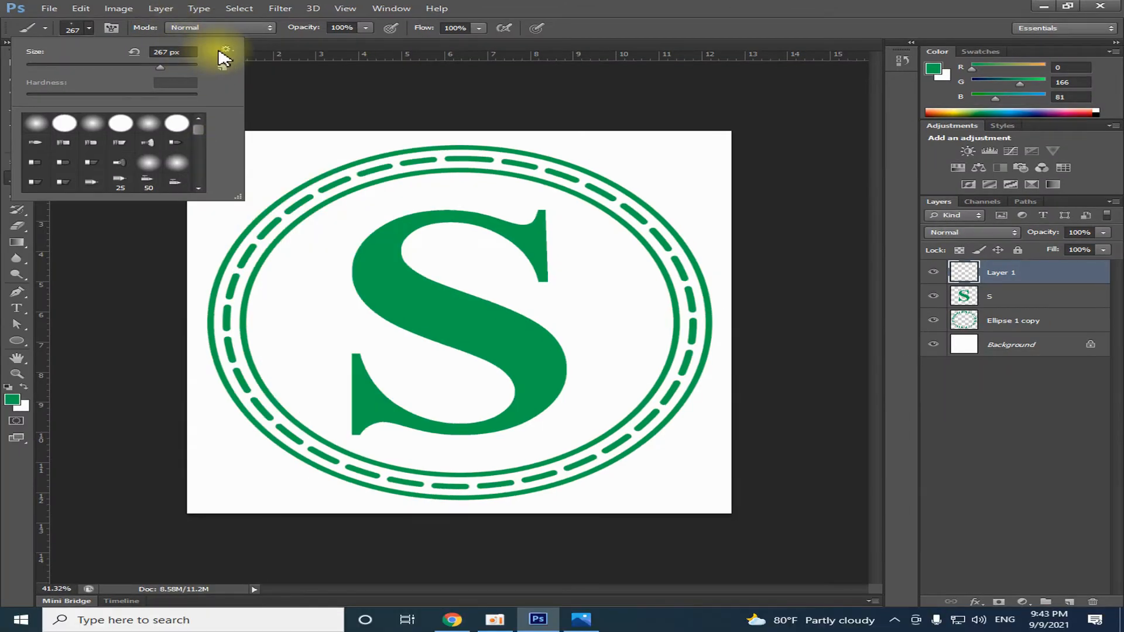
{"action": "left_click", "coordinate": [226, 49]}
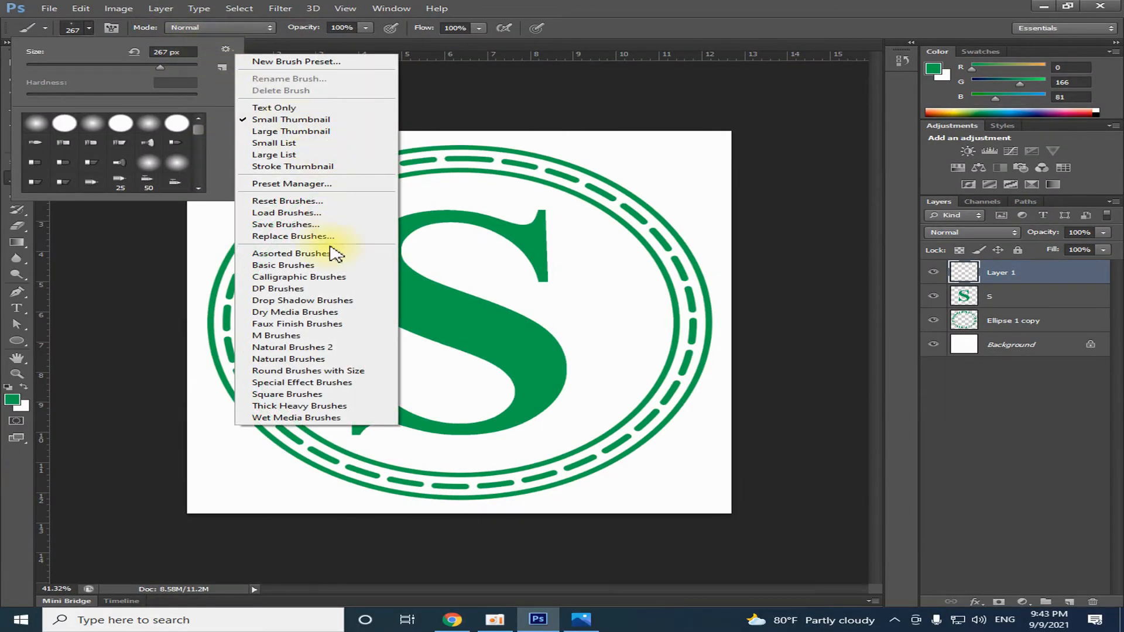
{"action": "left_click", "coordinate": [308, 255]}
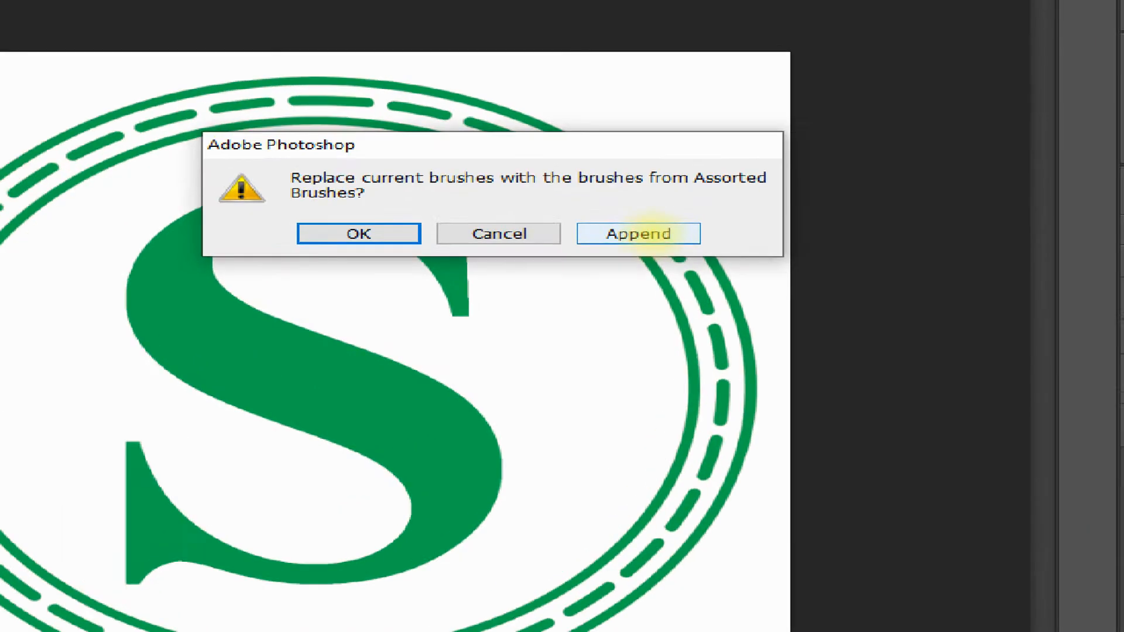
{"action": "left_click", "coordinate": [652, 234]}
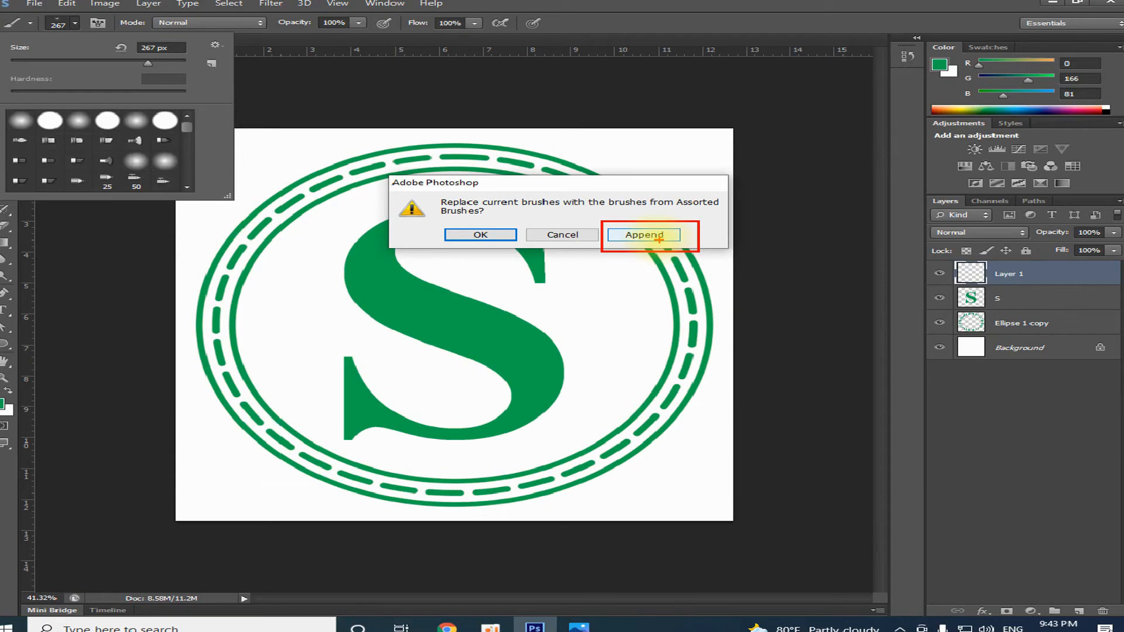
{"action": "left_click", "coordinate": [670, 249]}
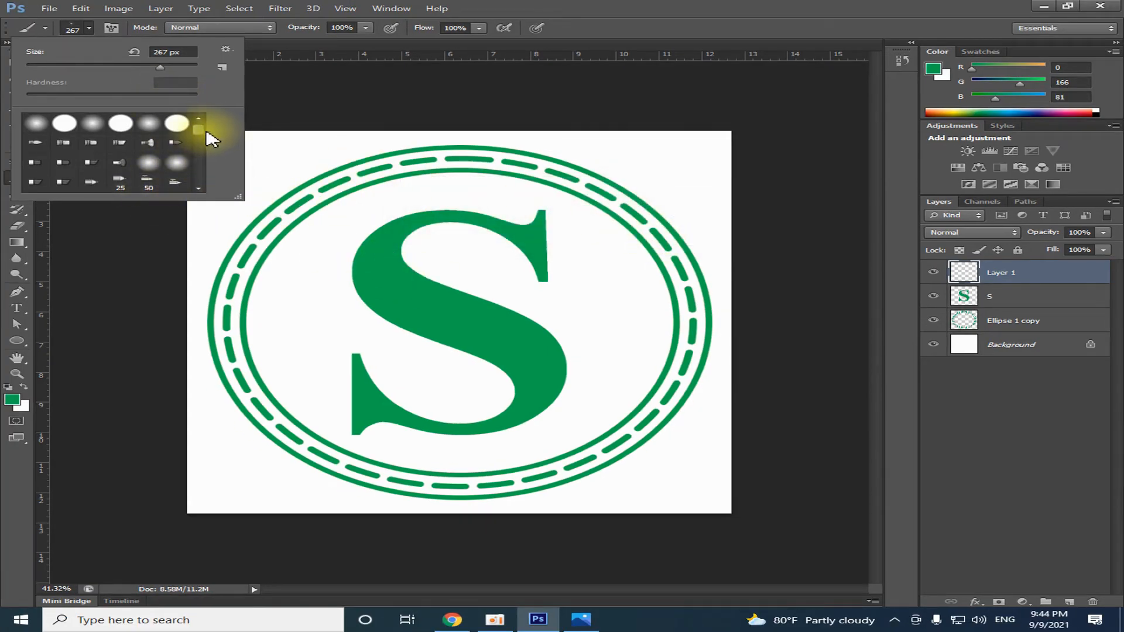
Choose the 50 px starburst brush preset and enlarge its size to 131 px
{"action": "mouse_move", "coordinate": [198, 132]}
{"action": "left_mouse_down"}
{"action": "mouse_move", "coordinate": [208, 167]}
{"action": "mouse_move", "coordinate": [203, 157]}
{"action": "left_mouse_up"}
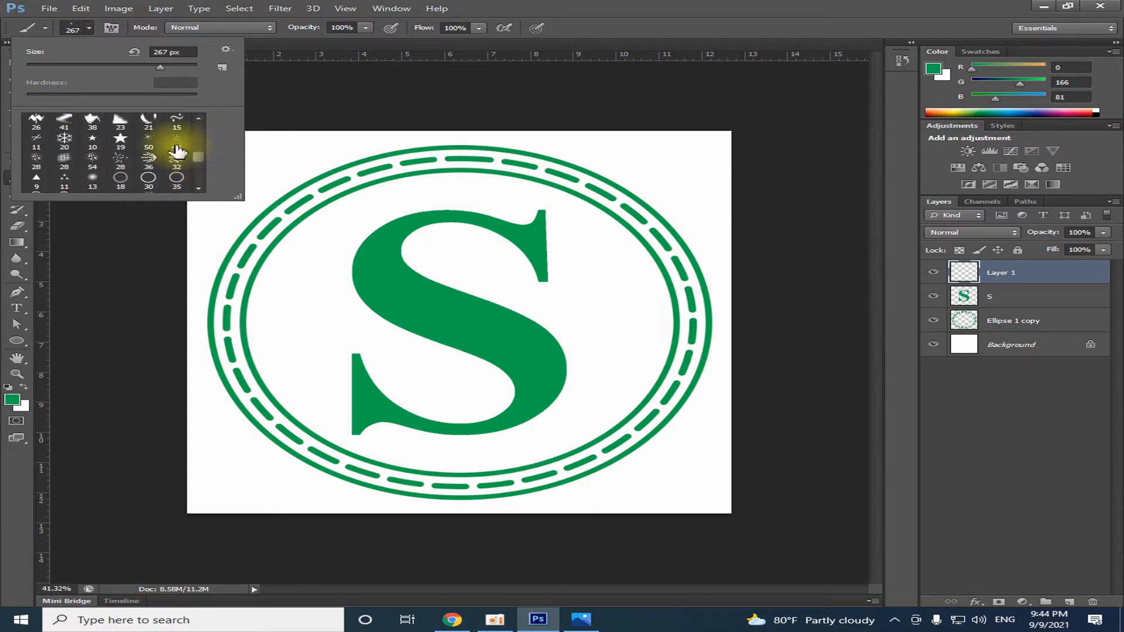
{"action": "left_click", "coordinate": [148, 140]}
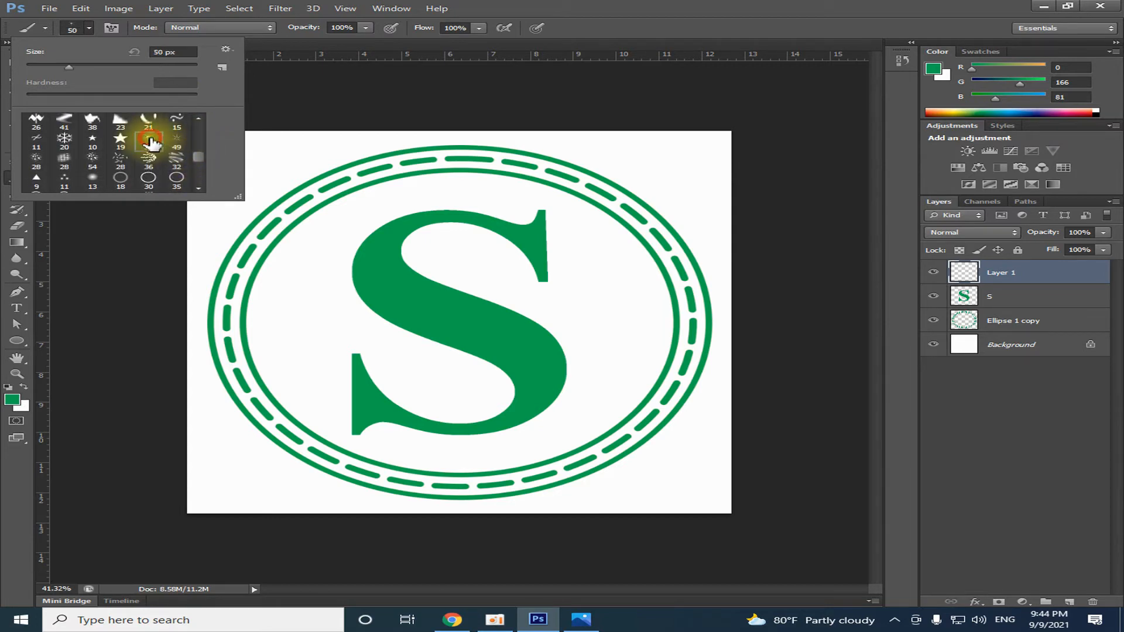
{"action": "right_click", "coordinate": [577, 217]}
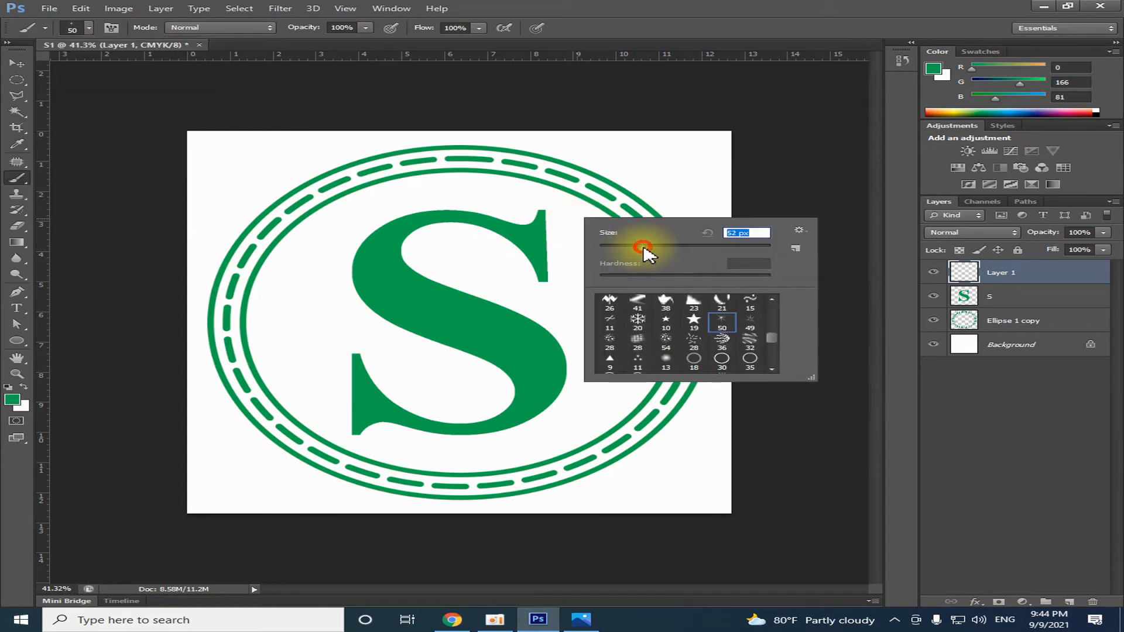
{"action": "left_click_drag", "start_coordinate": [644, 247], "coordinate": [660, 248]}
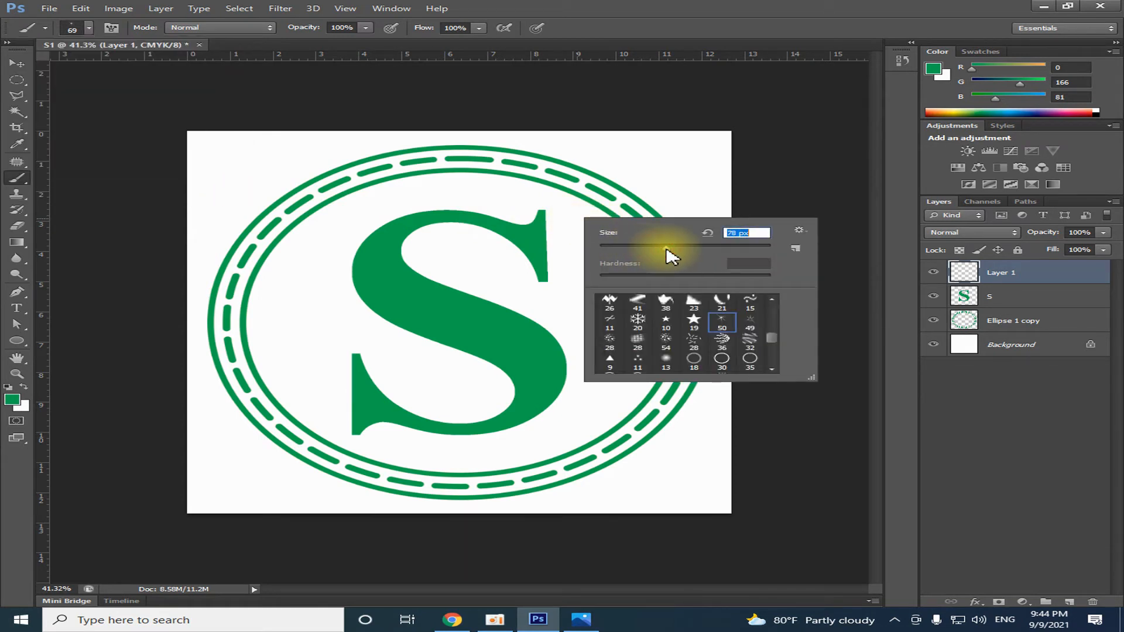
{"action": "left_click_drag", "start_coordinate": [666, 249], "coordinate": [700, 270]}
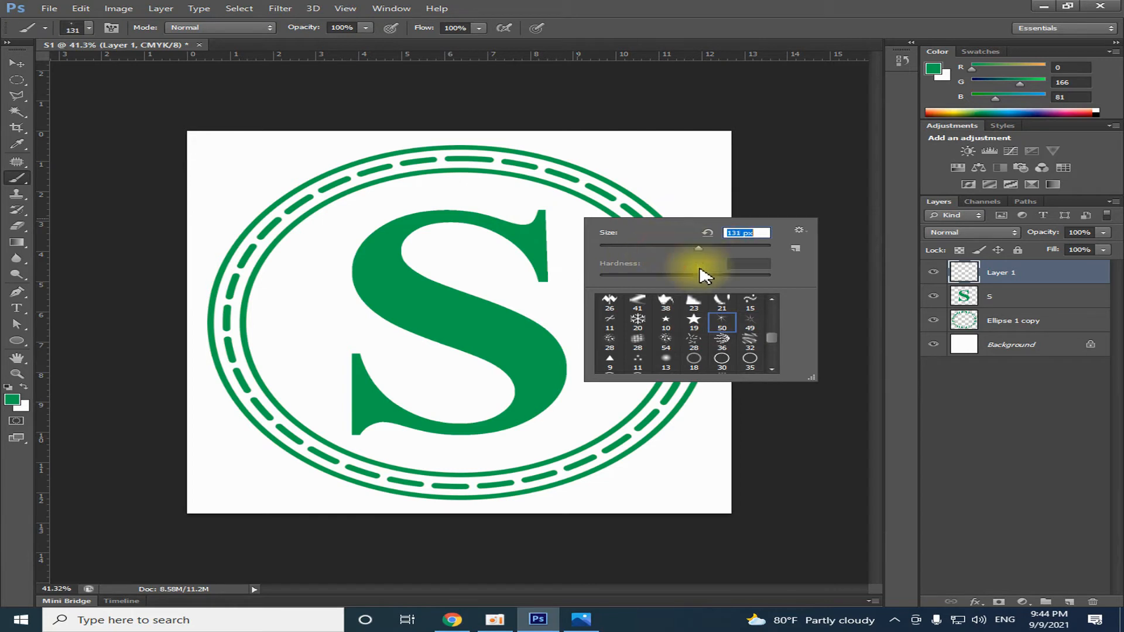
{"action": "scroll", "coordinate": [770, 348], "scroll_direction": "down", "scroll_amount": 2}
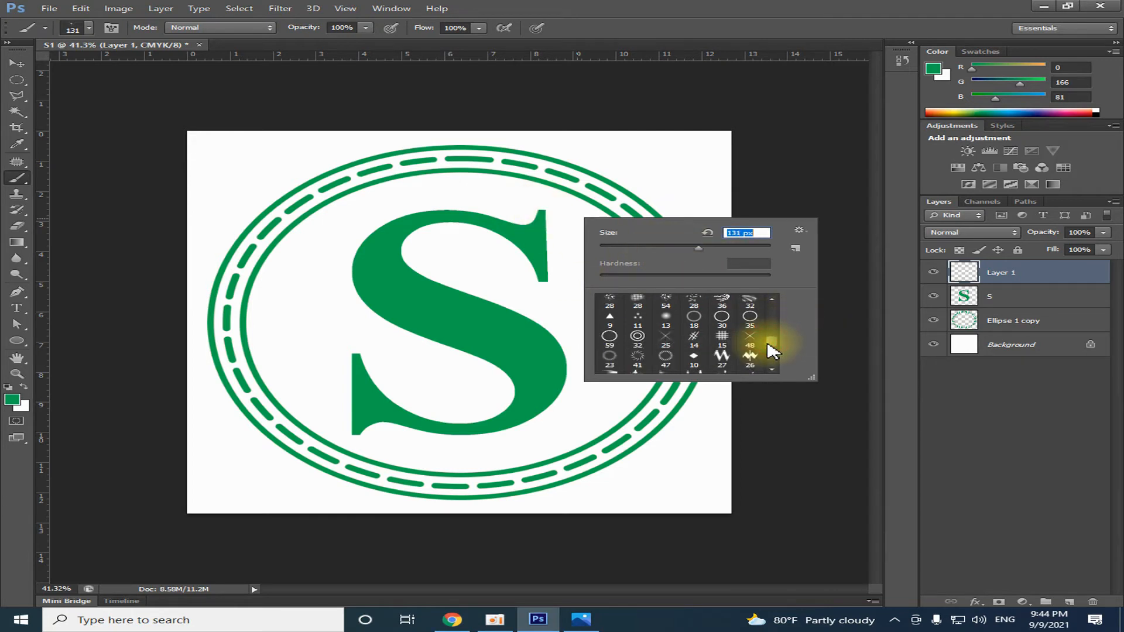
{"action": "scroll", "coordinate": [772, 350], "scroll_direction": "down", "scroll_amount": 1}
{"action": "scroll", "coordinate": [772, 350], "scroll_direction": "down", "scroll_amount": 2}
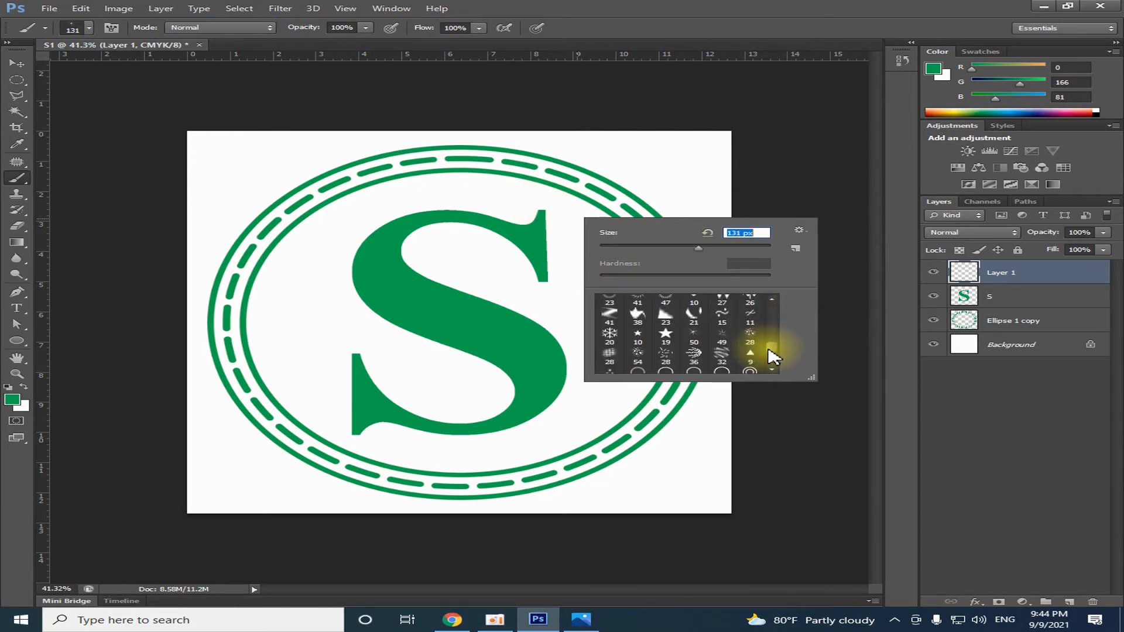
{"action": "left_click", "coordinate": [609, 314]}
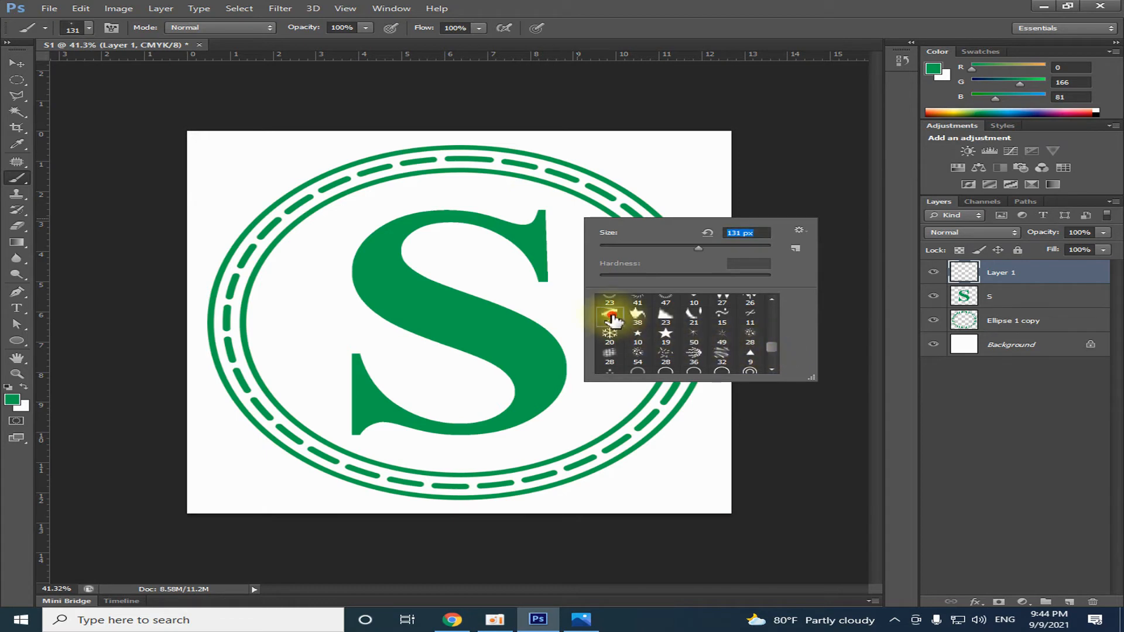
{"action": "left_click", "coordinate": [780, 346]}
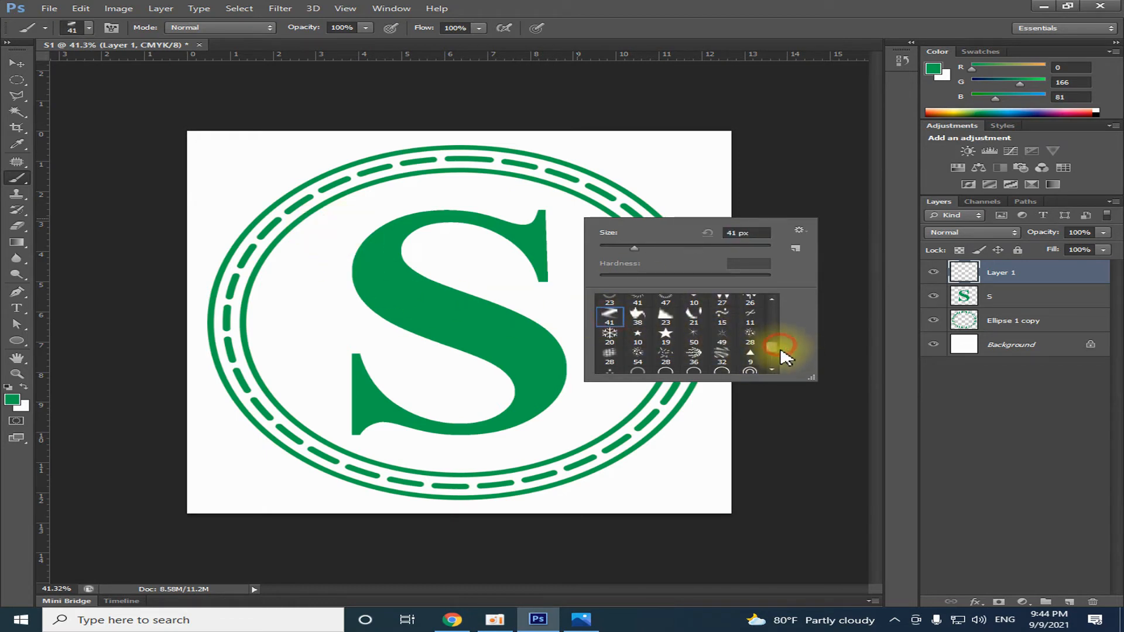
{"action": "left_click_drag", "start_coordinate": [783, 353], "coordinate": [780, 363]}
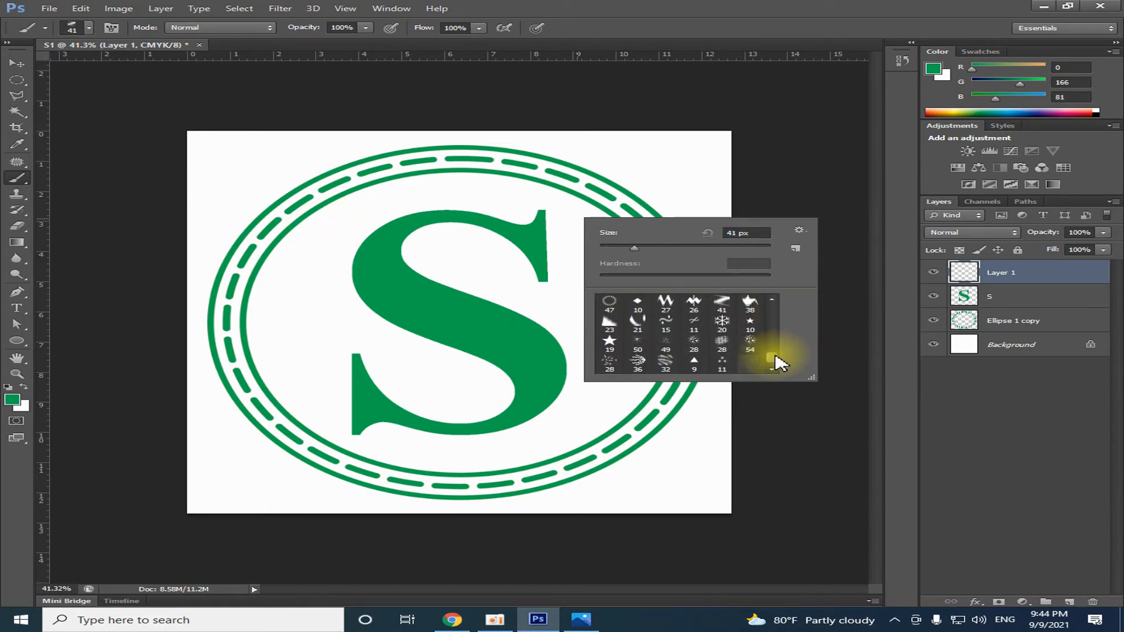
Select the 50 px starburst brush, enlarge it to 267 px and stamp a sparkle just above the S's lower-left serif
{"action": "left_click", "coordinate": [640, 345]}
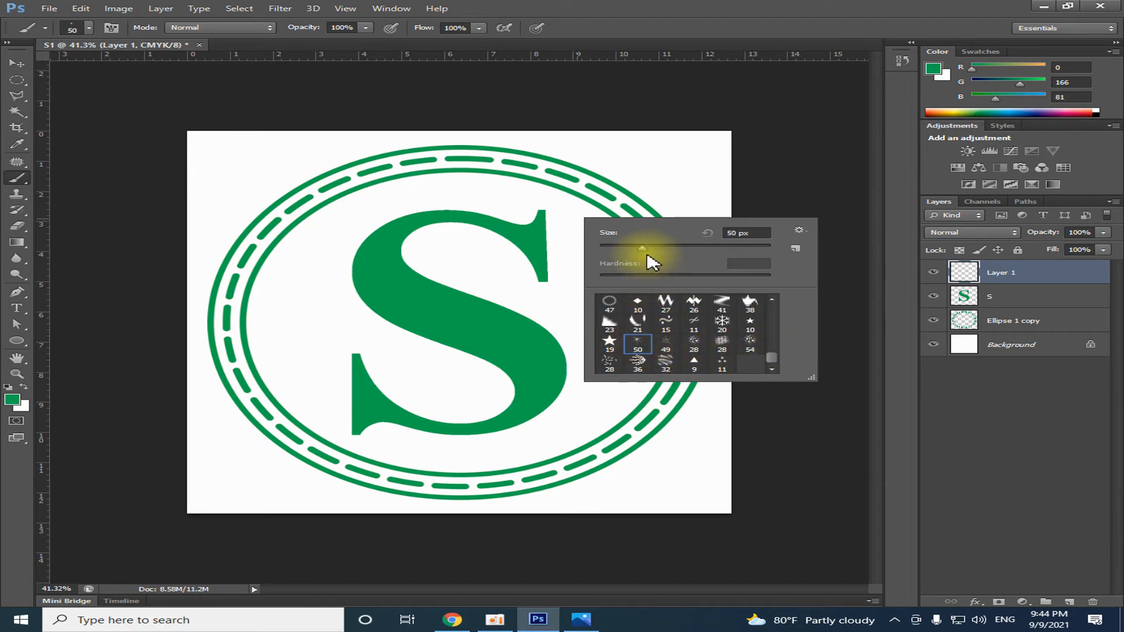
{"action": "left_click_drag", "start_coordinate": [643, 249], "coordinate": [689, 250]}
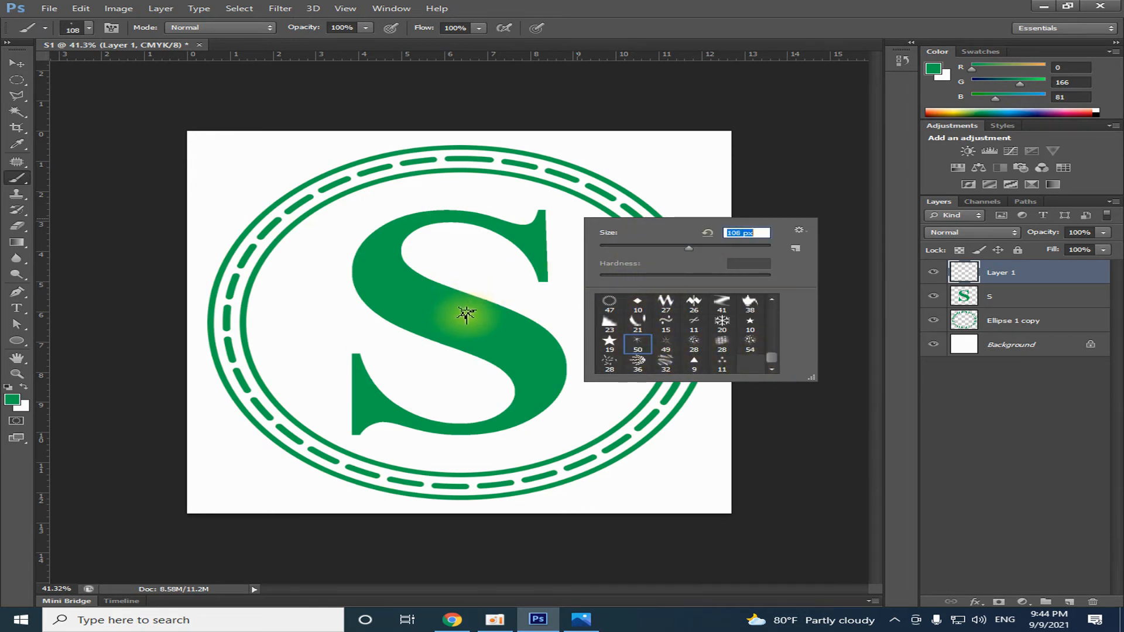
{"action": "key", "text": "Return"}
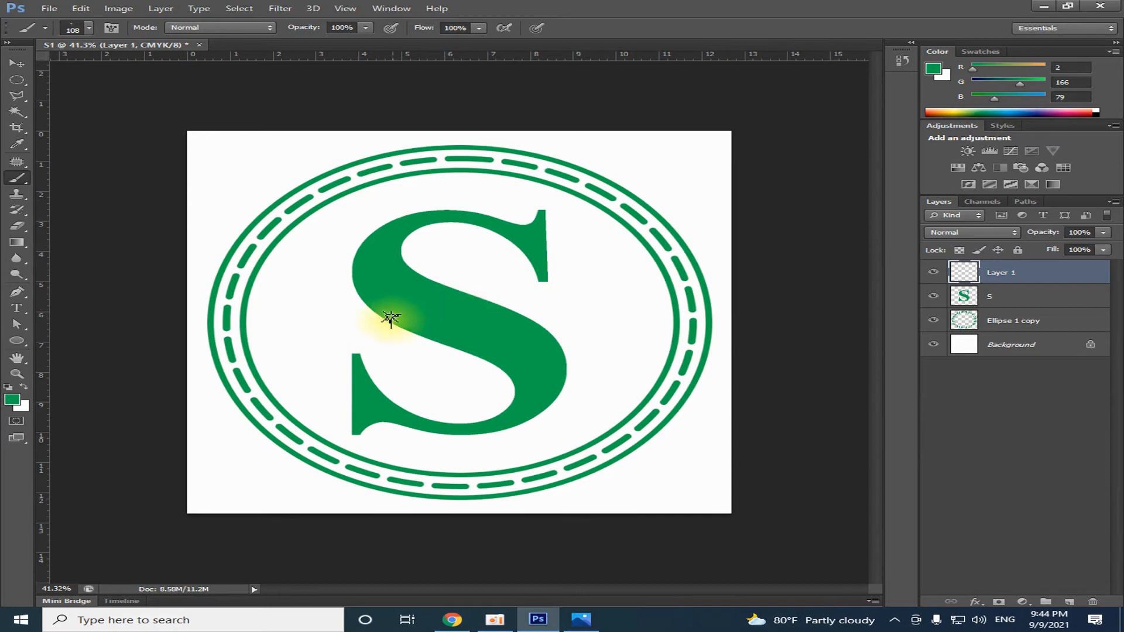
{"action": "right_click", "coordinate": [629, 303]}
{"action": "left_click_drag", "start_coordinate": [717, 328], "coordinate": [776, 329]}
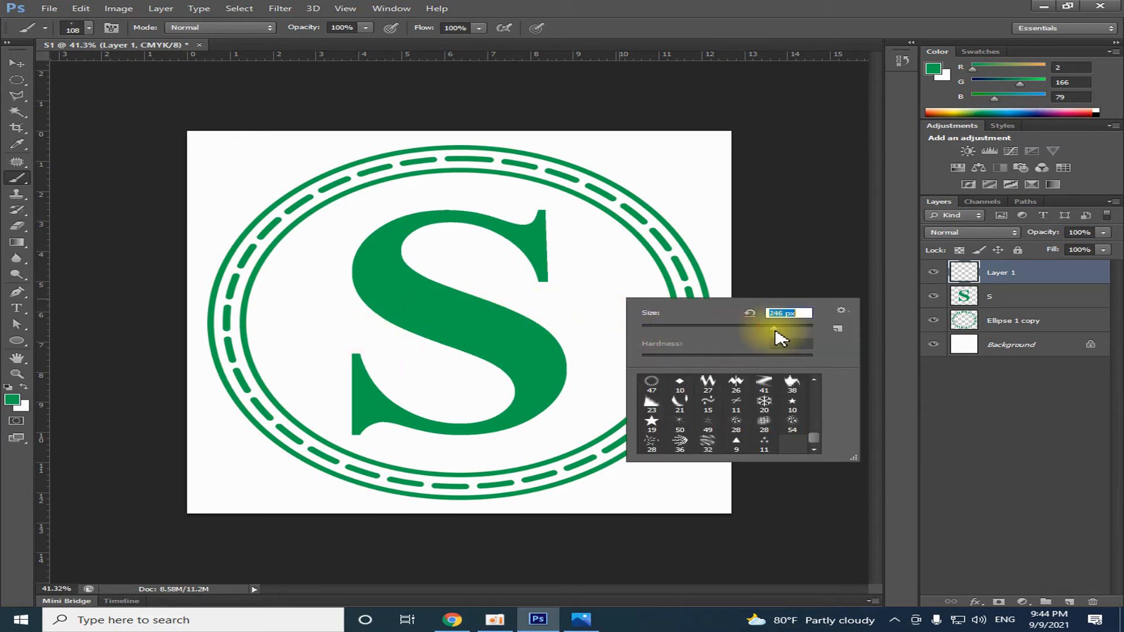
{"action": "left_click", "coordinate": [353, 332]}
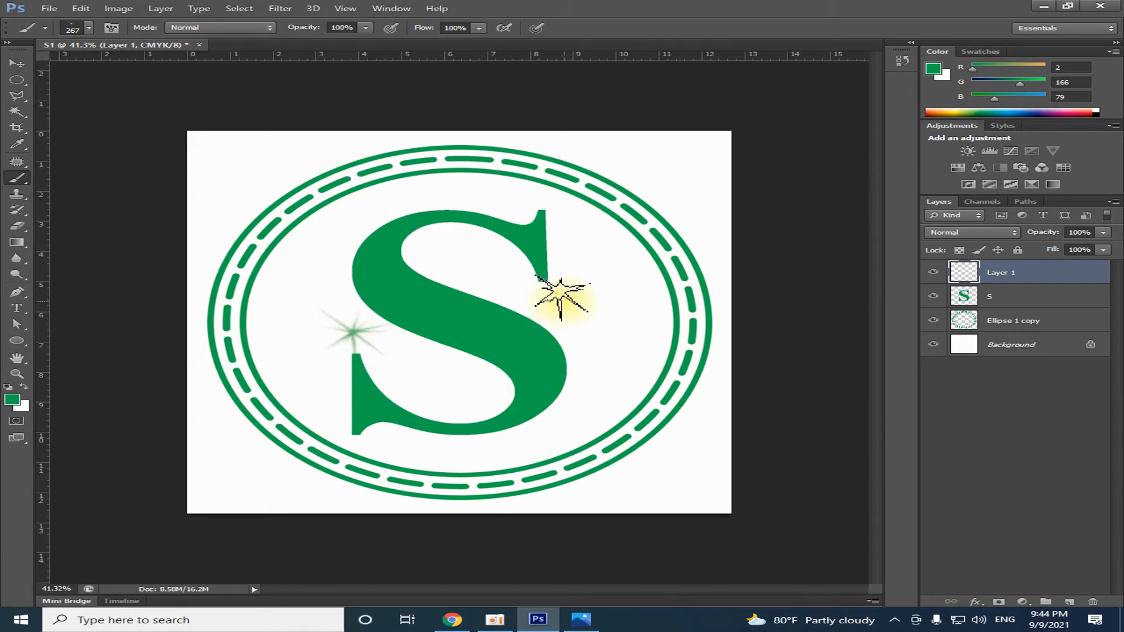
Try 267 px sparkles beside the S's upper-right serif and lower-right curve, plus a 100 px sparkle above the letter
{"action": "left_click", "coordinate": [561, 297]}
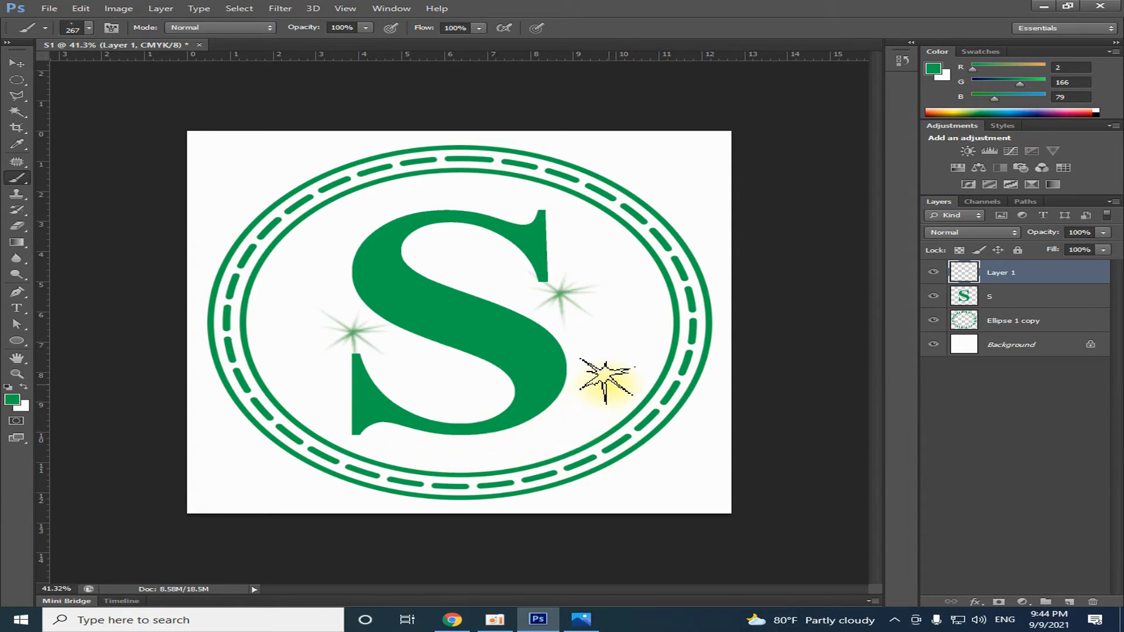
{"action": "left_click", "coordinate": [593, 403]}
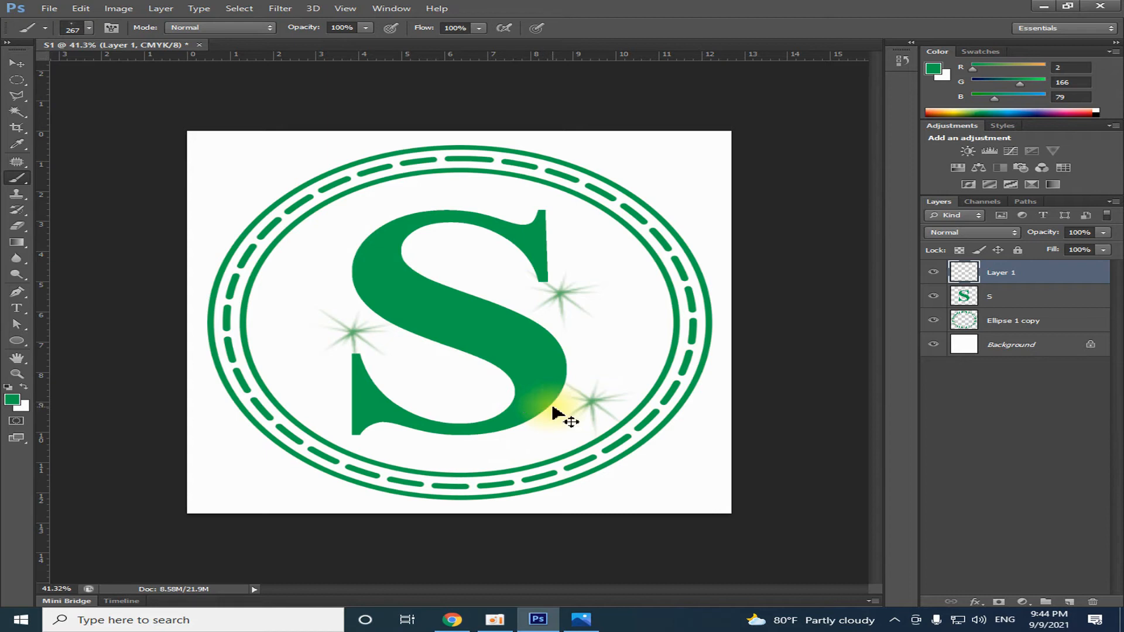
{"action": "right_click", "coordinate": [603, 354]}
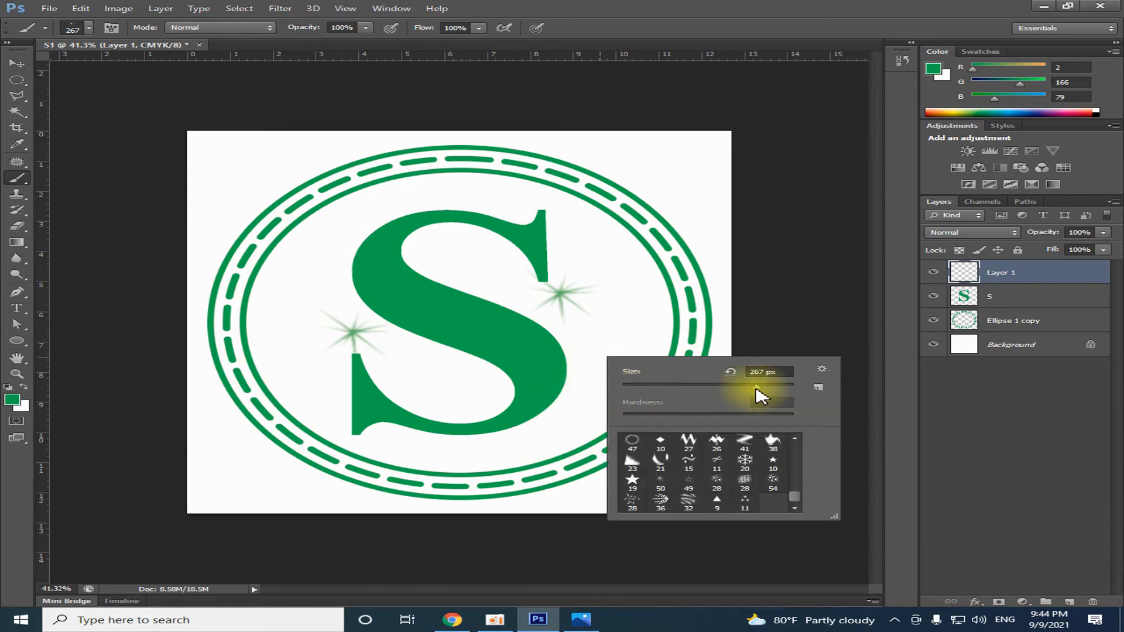
{"action": "left_click_drag", "start_coordinate": [755, 389], "coordinate": [718, 396]}
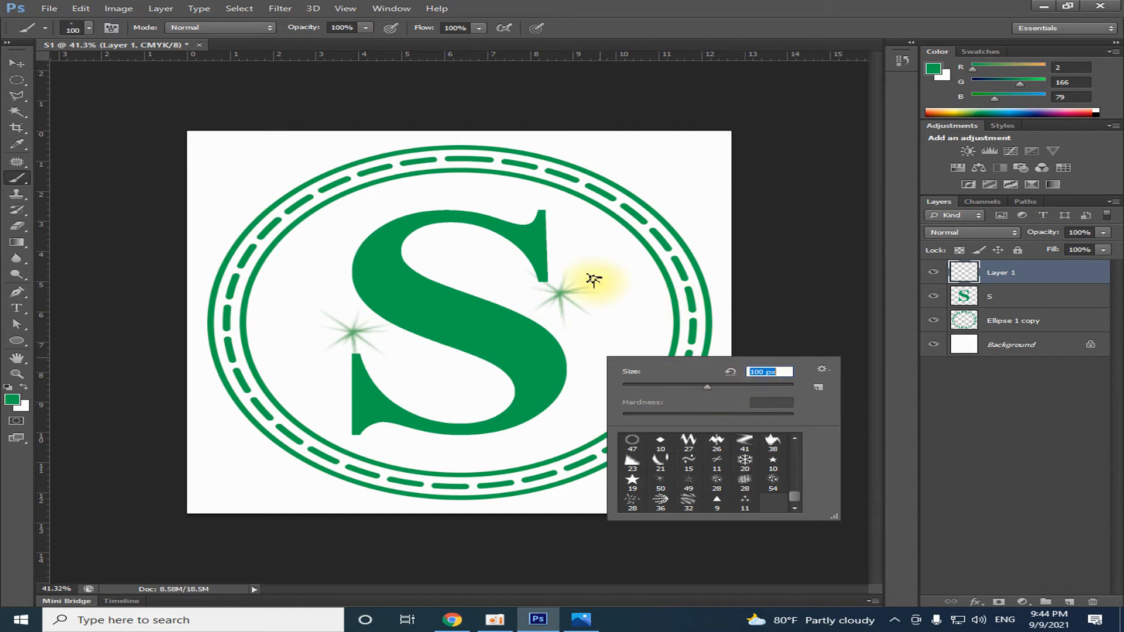
{"action": "left_click", "coordinate": [418, 188]}
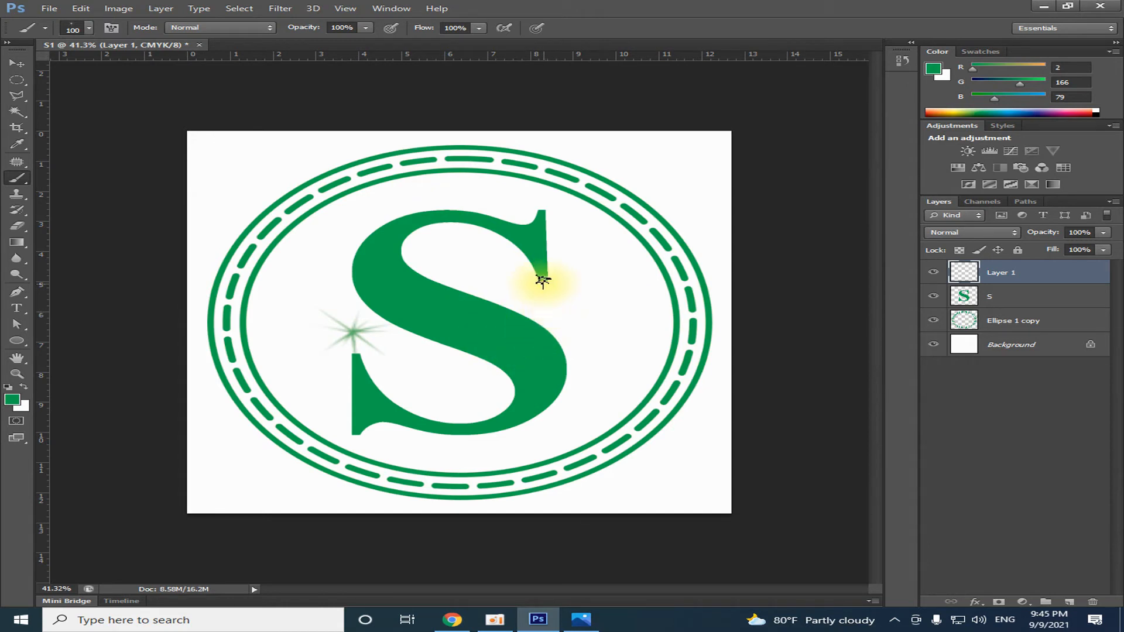
Set the starburst brush to 139 px and stamp sparkles below and above the S's upper-right serif and below its lower-left serif
{"action": "right_click", "coordinate": [543, 281]}
{"action": "mouse_move", "coordinate": [666, 319]}
{"action": "left_mouse_down"}
{"action": "mouse_move", "coordinate": [691, 328]}
{"action": "mouse_move", "coordinate": [678, 320]}
{"action": "left_mouse_up"}
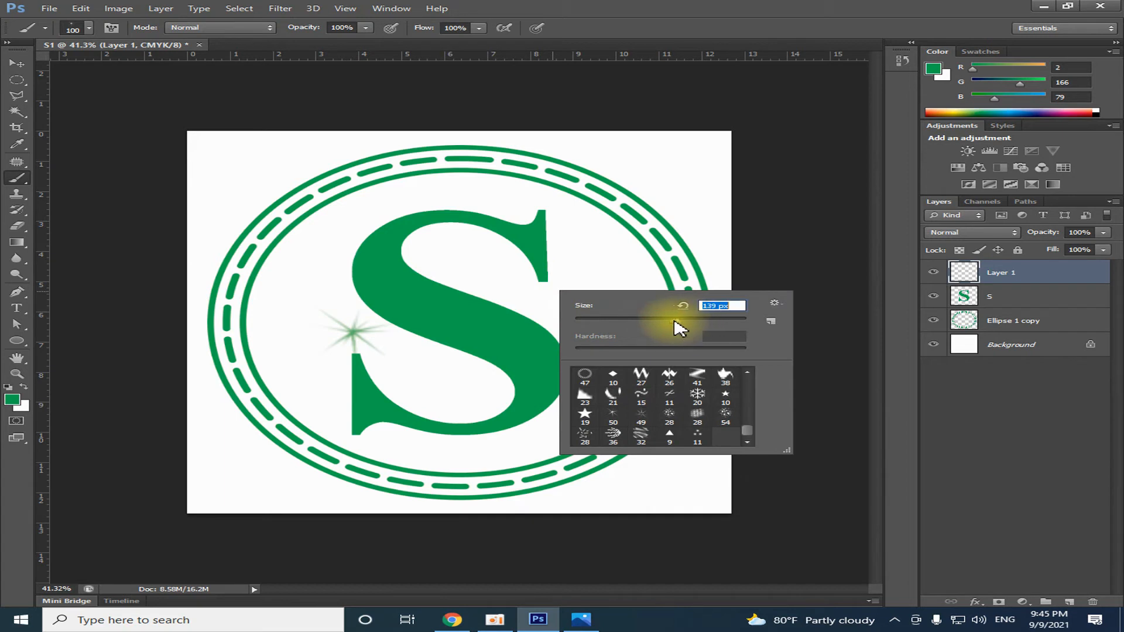
{"action": "left_click", "coordinate": [547, 297]}
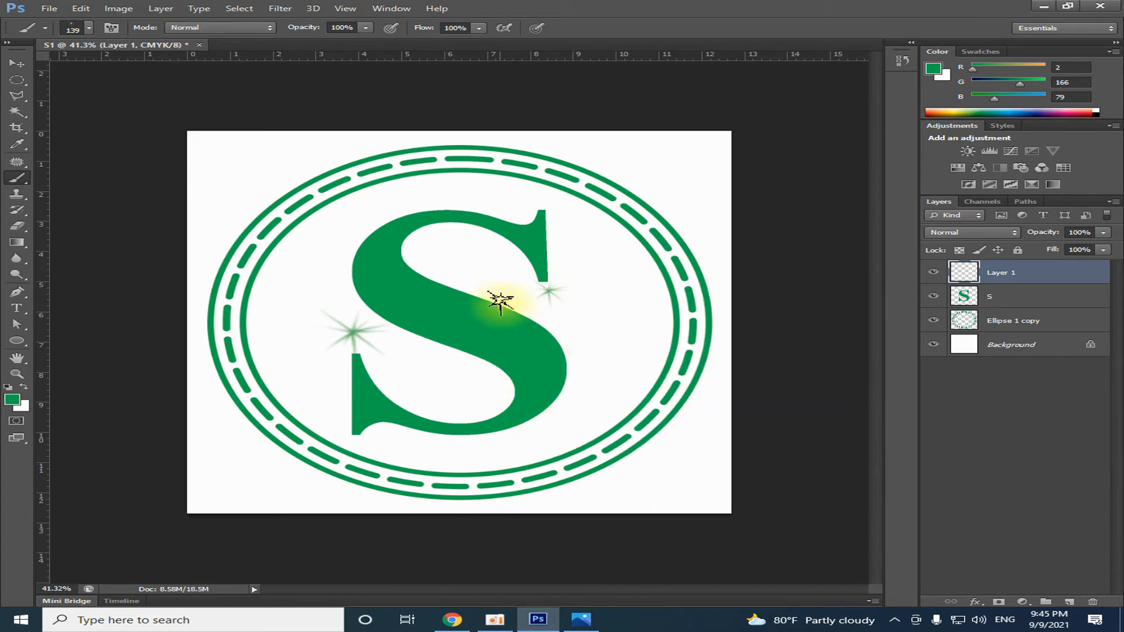
{"action": "left_click", "coordinate": [543, 199]}
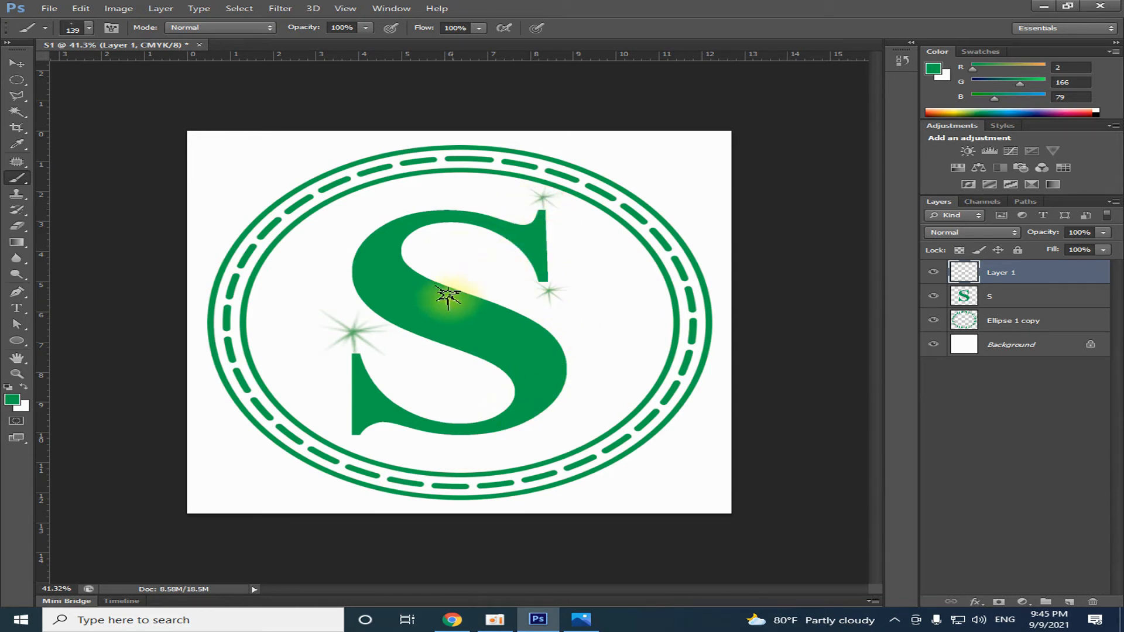
{"action": "left_click", "coordinate": [370, 443]}
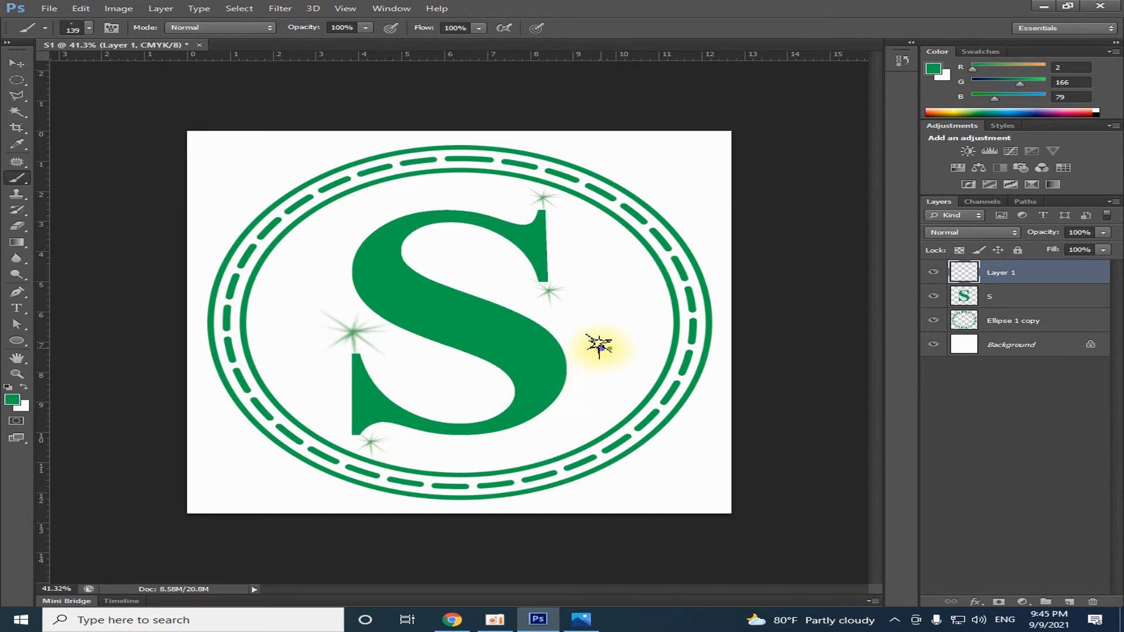
Try 193 px sparkles to the right of the S's lower curve and near the ring at its upper left
{"action": "right_click", "coordinate": [601, 349]}
{"action": "left_click_drag", "start_coordinate": [728, 379], "coordinate": [748, 379]}
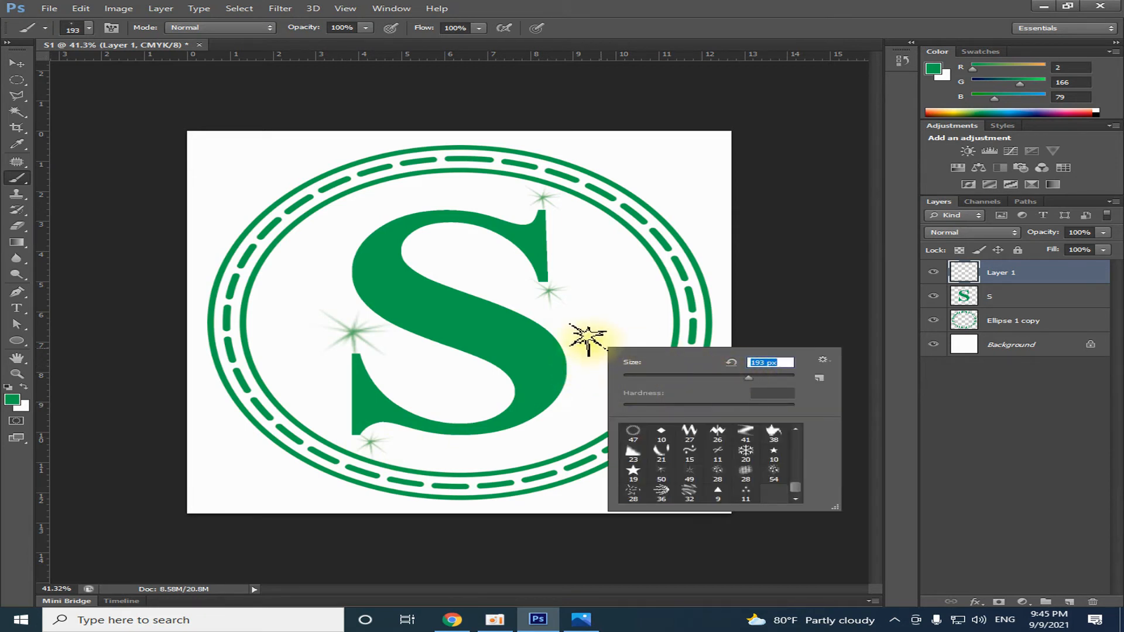
{"action": "left_click", "coordinate": [591, 386]}
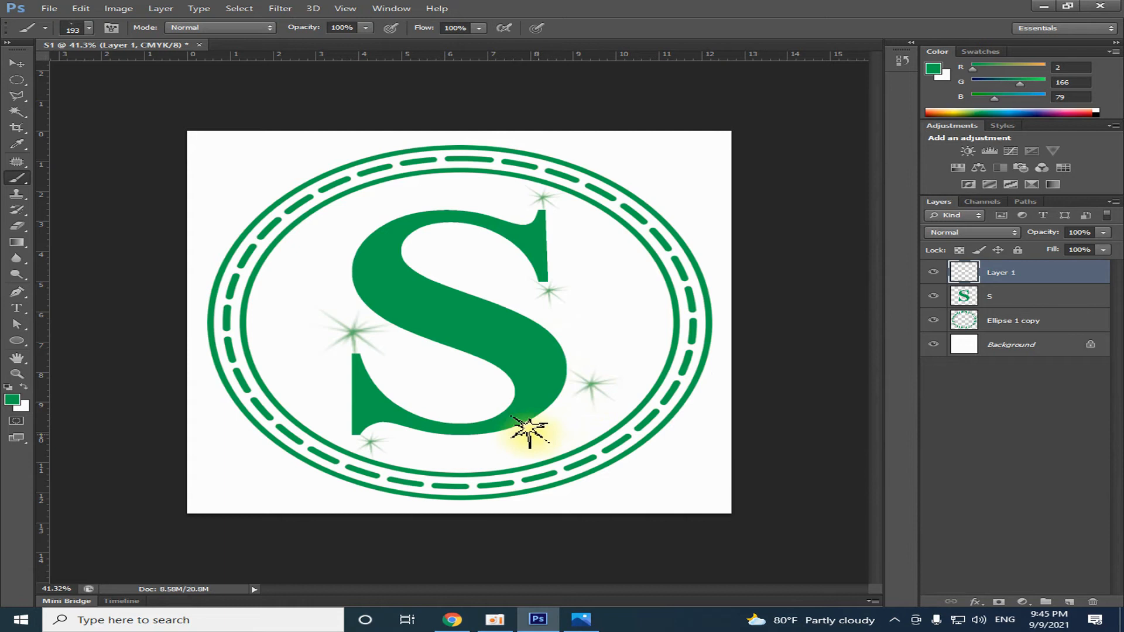
{"action": "left_click", "coordinate": [313, 239]}
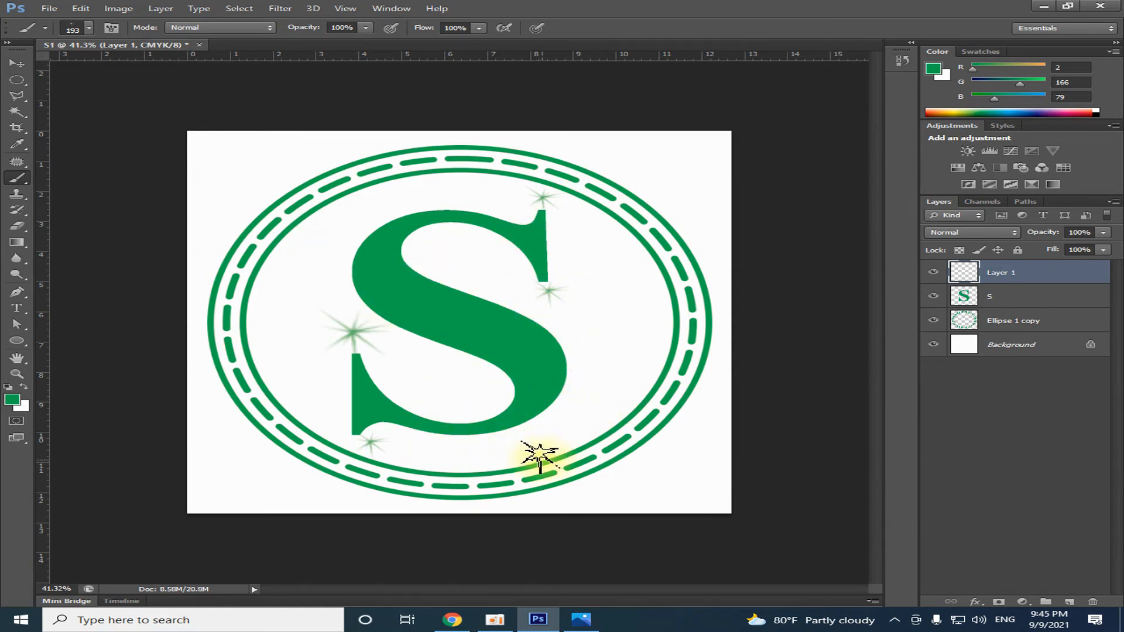
Switch to the Move Tool, compare the artwork with the S Logo.jpg reference in Photos and close the reference
{"action": "left_click", "coordinate": [16, 63]}
{"action": "key", "text": "ctrl+plus"}
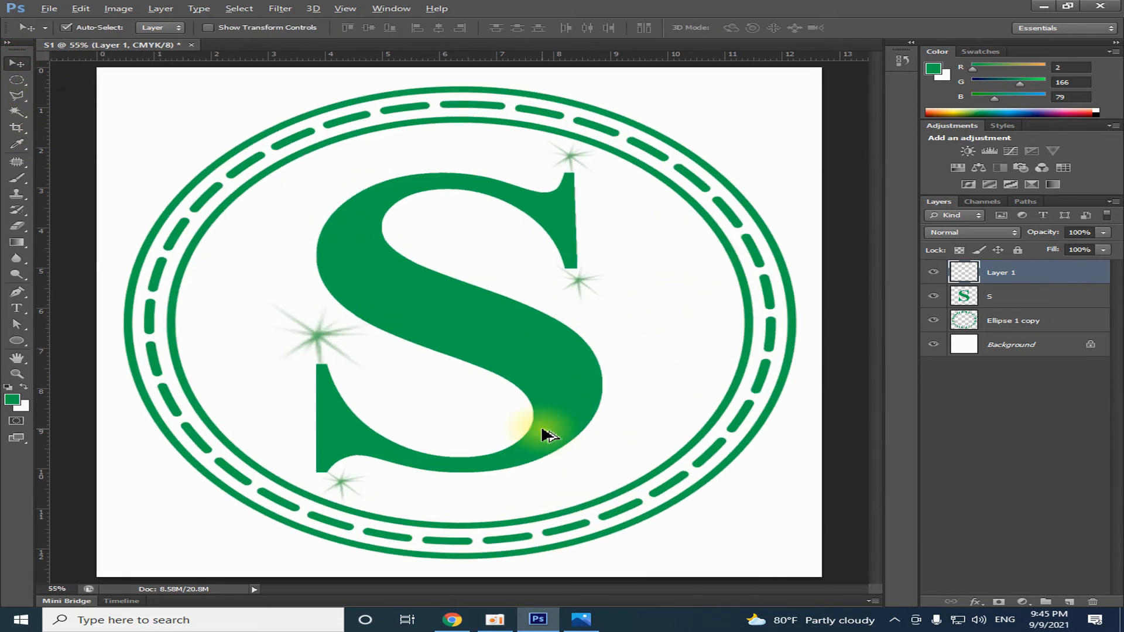
{"action": "left_click", "coordinate": [583, 619]}
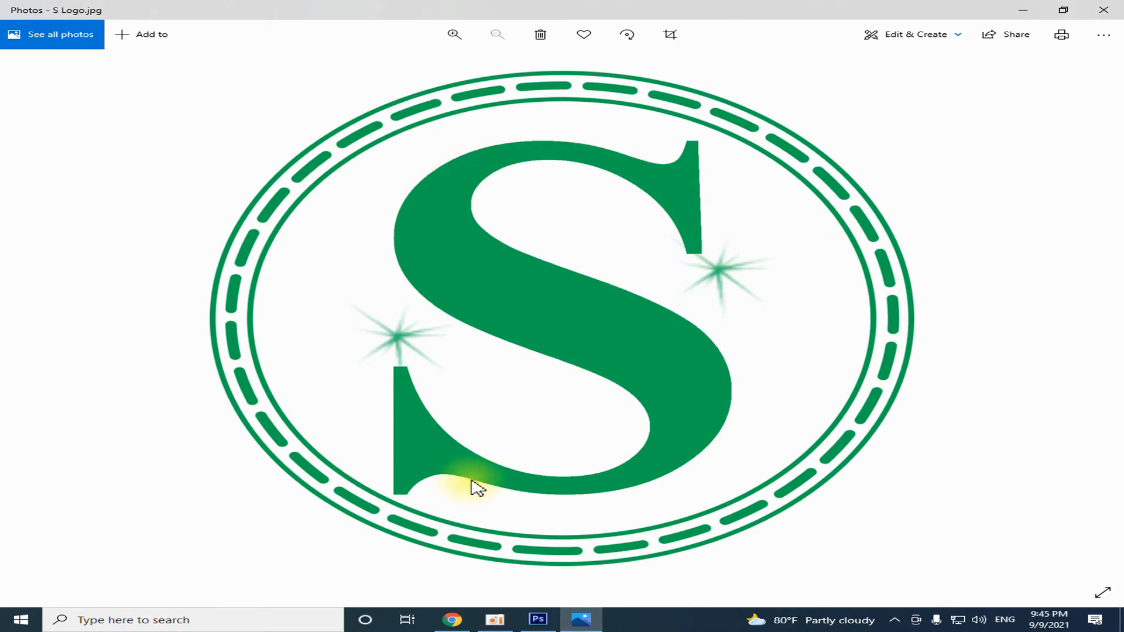
{"action": "left_click", "coordinate": [1112, 17]}
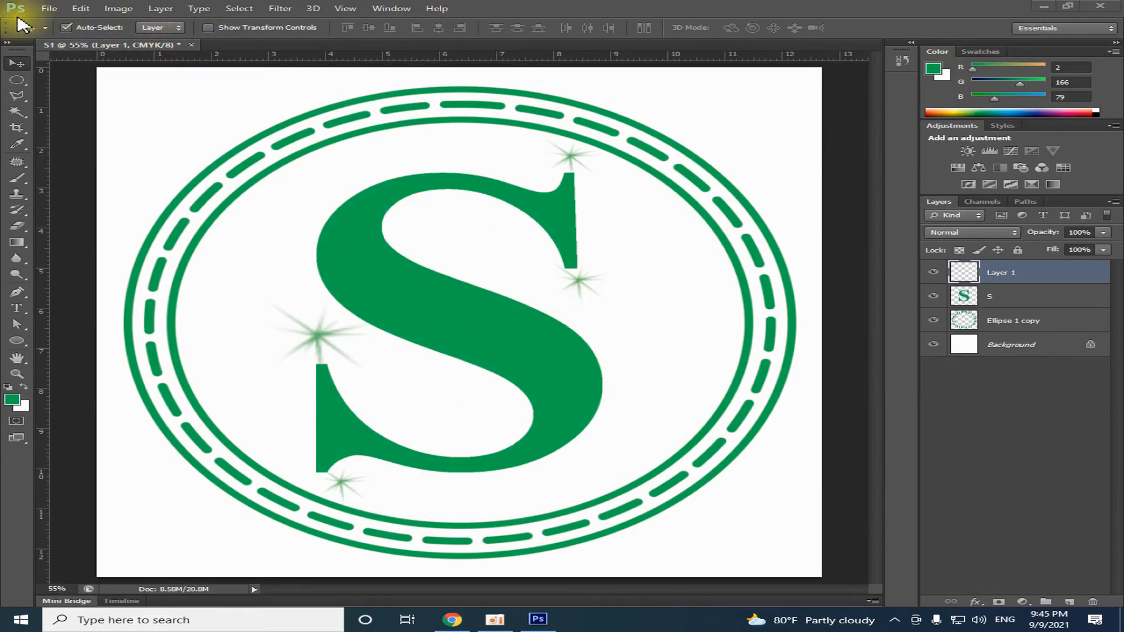
Try to save a JPEG copy of the artwork in This PC under the name S Logo 1
{"action": "left_click", "coordinate": [49, 9]}
{"action": "left_click", "coordinate": [56, 156]}
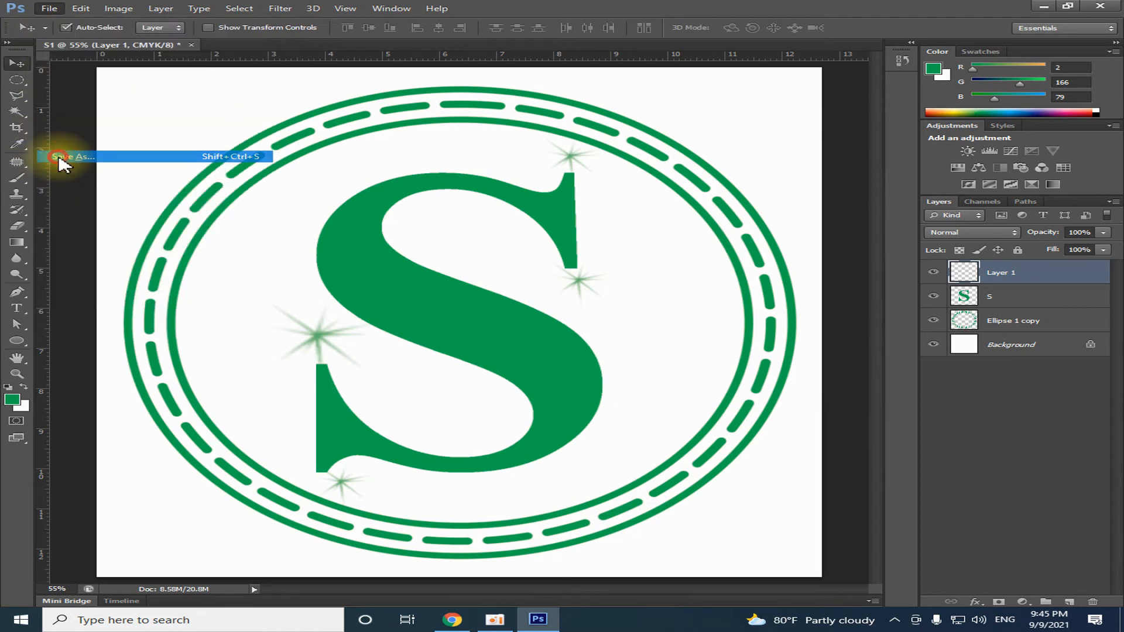
{"action": "left_click", "coordinate": [544, 388]}
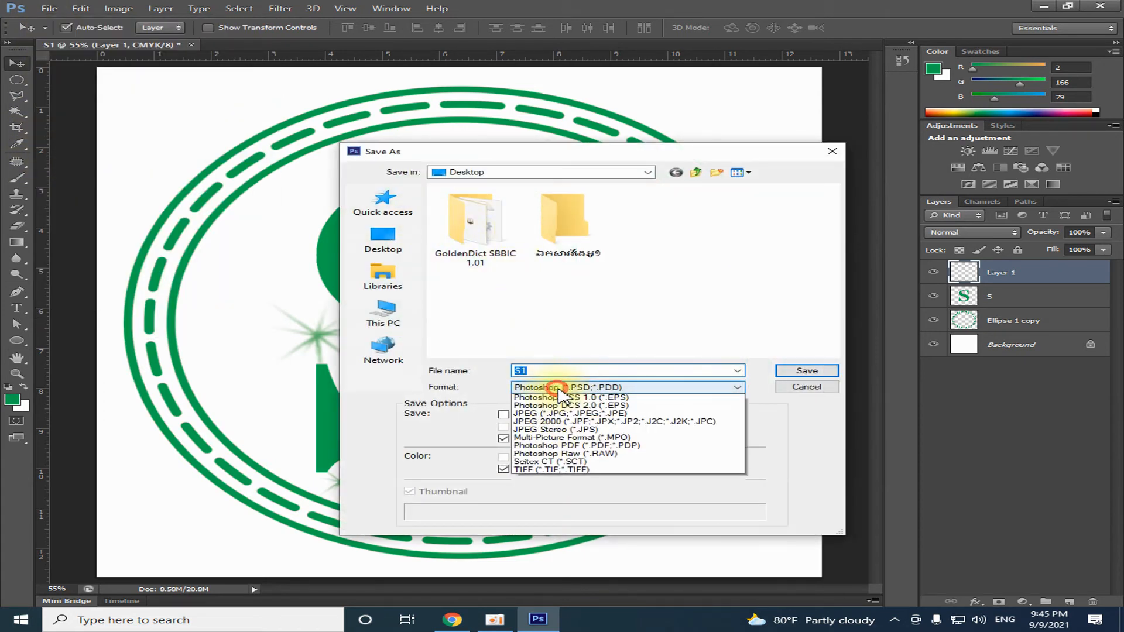
{"action": "left_click", "coordinate": [562, 438]}
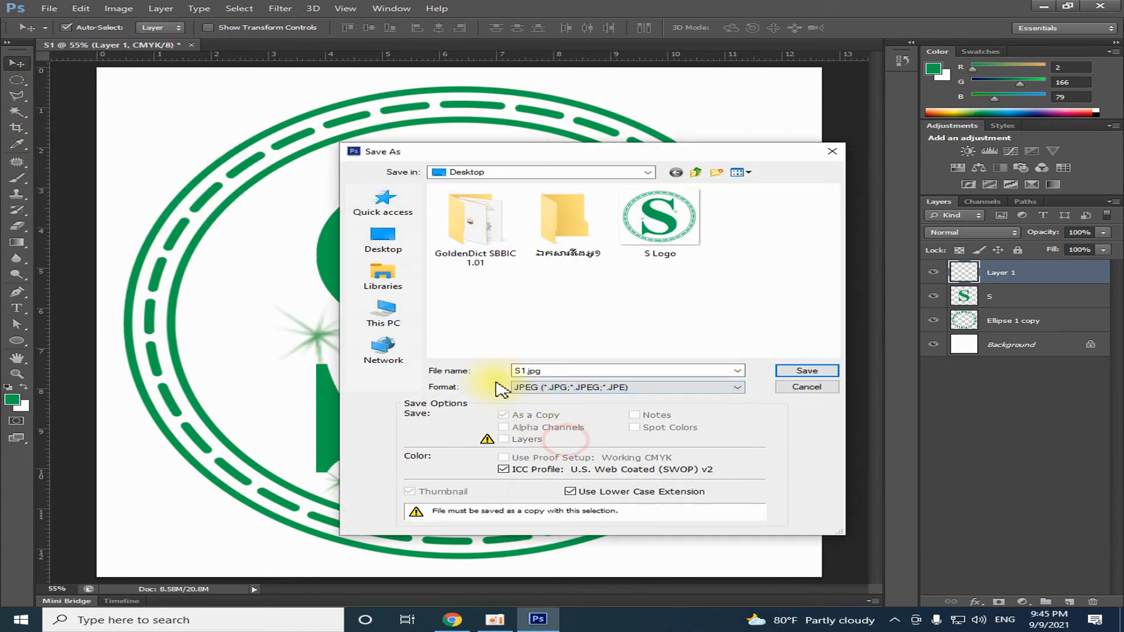
{"action": "left_click", "coordinate": [383, 314]}
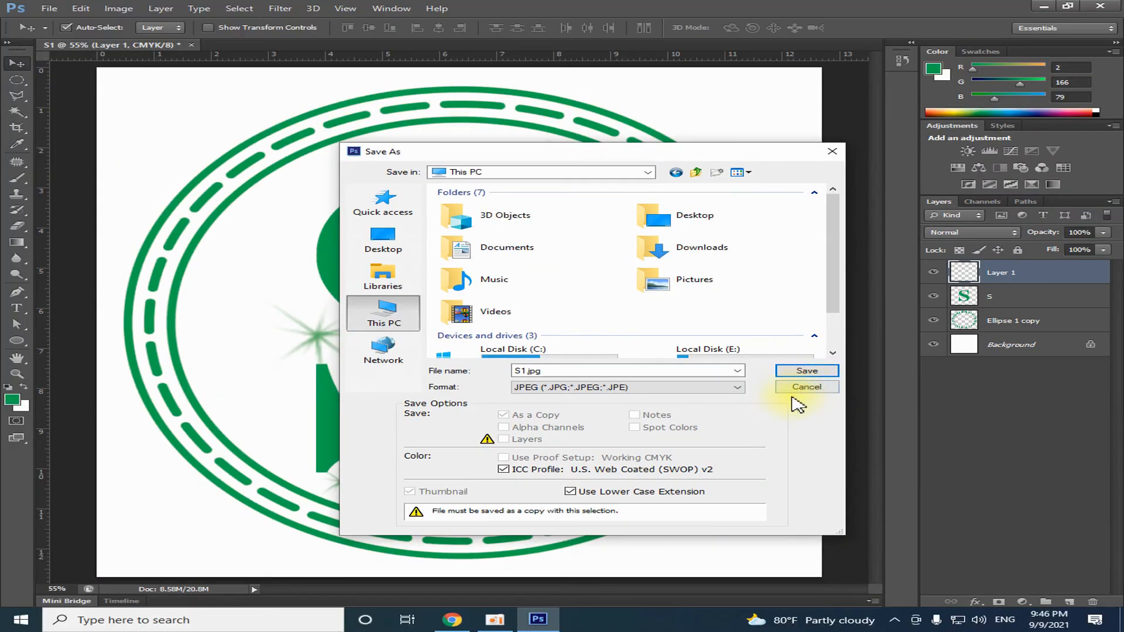
{"action": "left_click", "coordinate": [808, 371]}
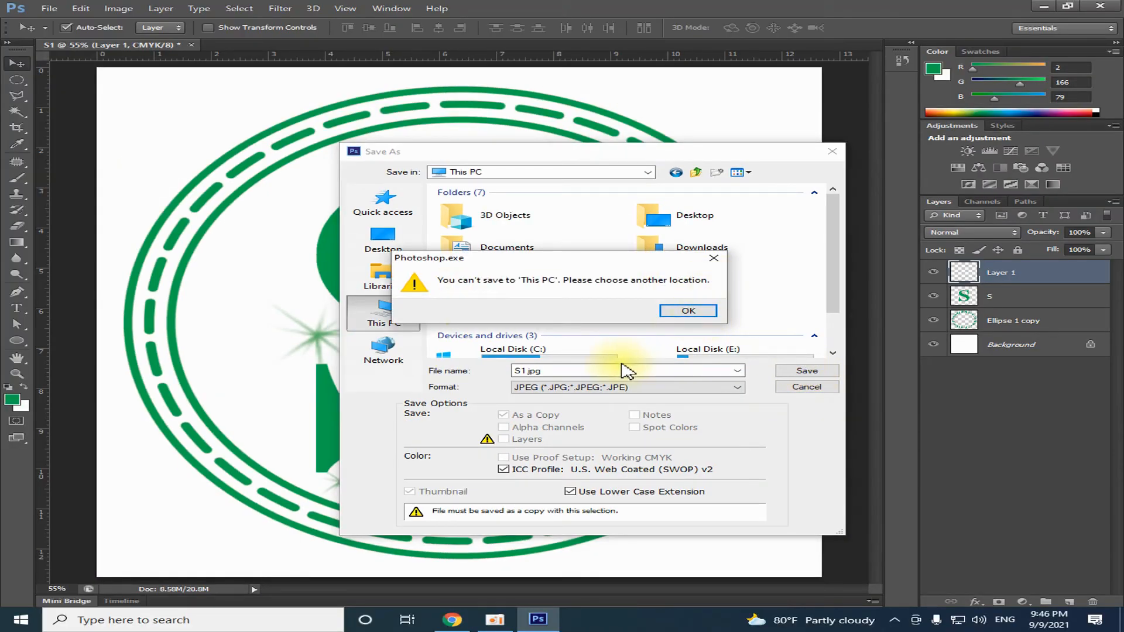
{"action": "left_click", "coordinate": [689, 312]}
{"action": "left_click", "coordinate": [553, 370]}
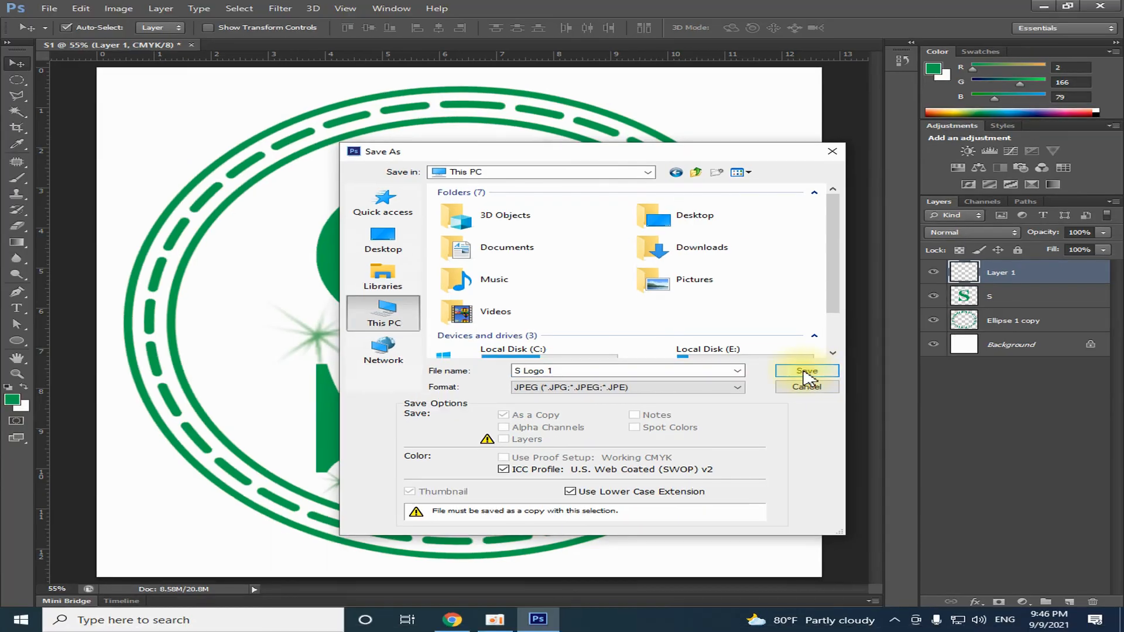
{"action": "left_click", "coordinate": [976, 374]}
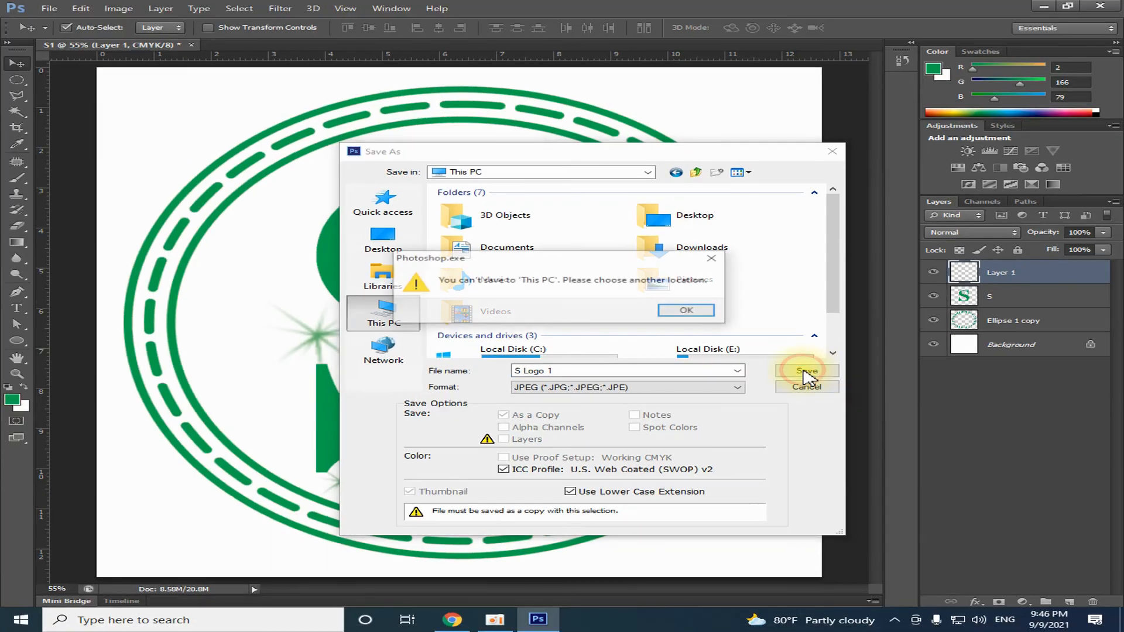
{"action": "left_click", "coordinate": [683, 312]}
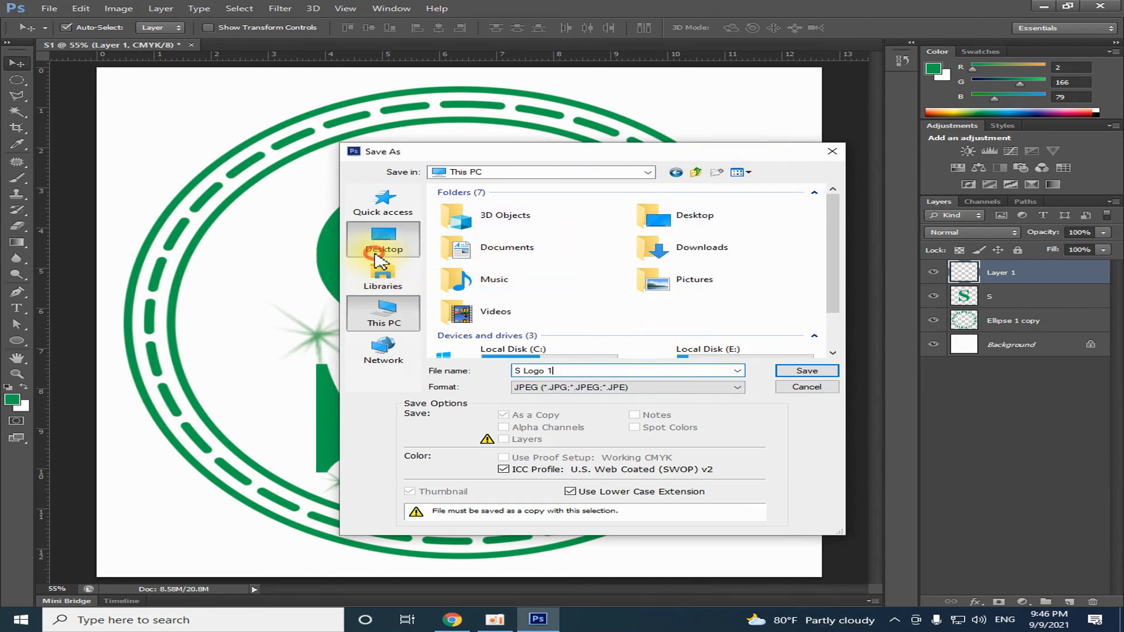
Save the JPEG copy to the Desktop as 333 with High quality 8 and Progressive format with 3 scans
{"action": "left_click", "coordinate": [381, 240]}
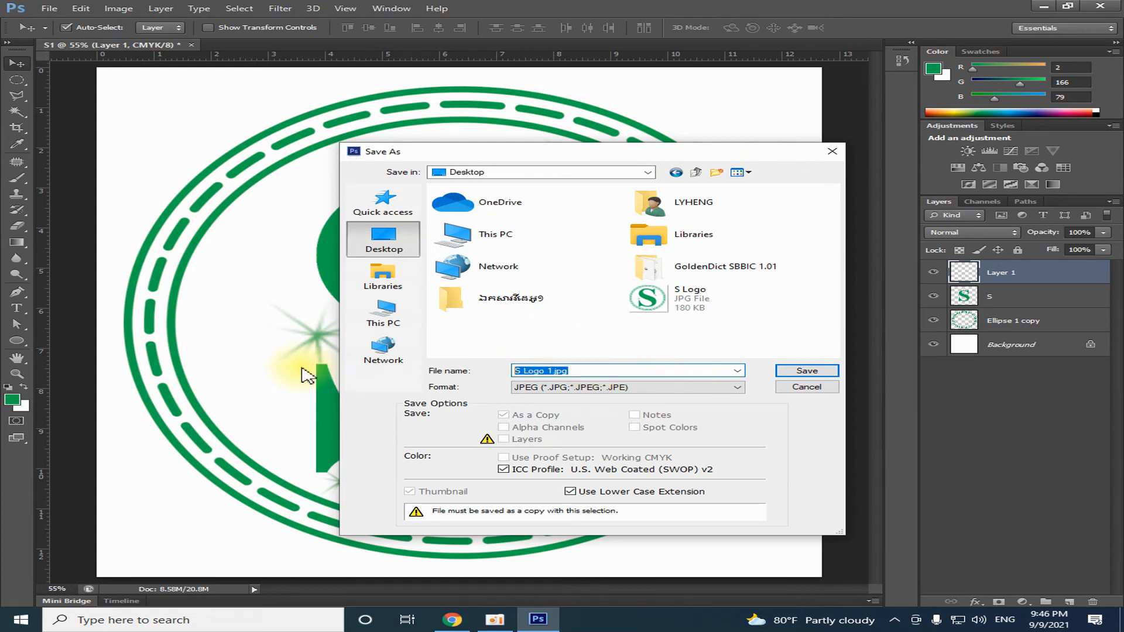
{"action": "left_click", "coordinate": [807, 371]}
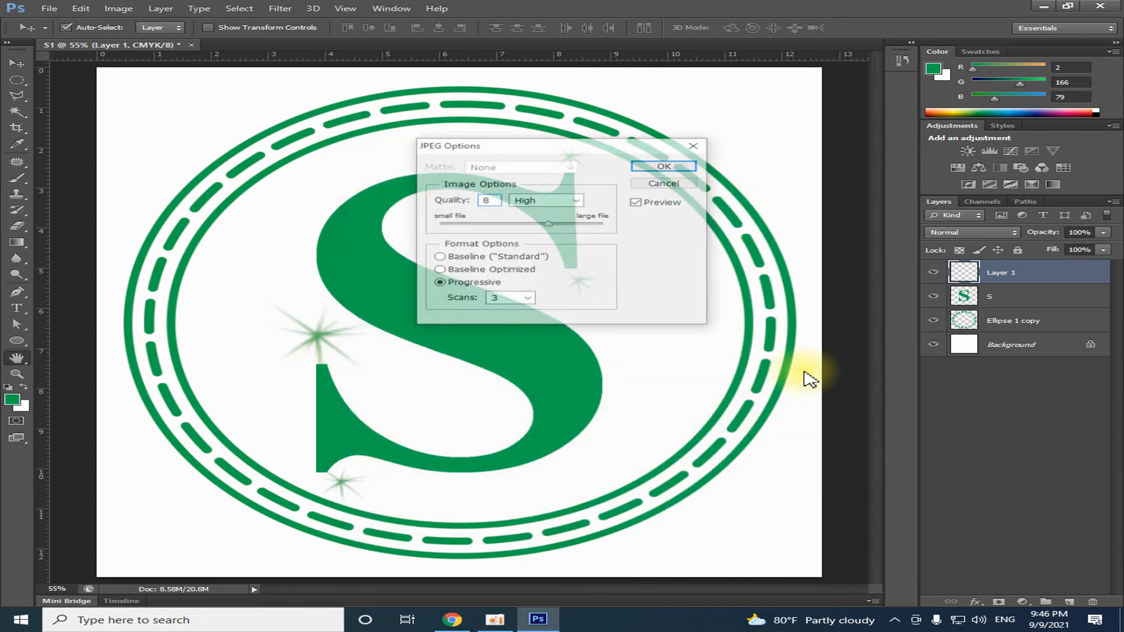
{"action": "left_click", "coordinate": [660, 167]}
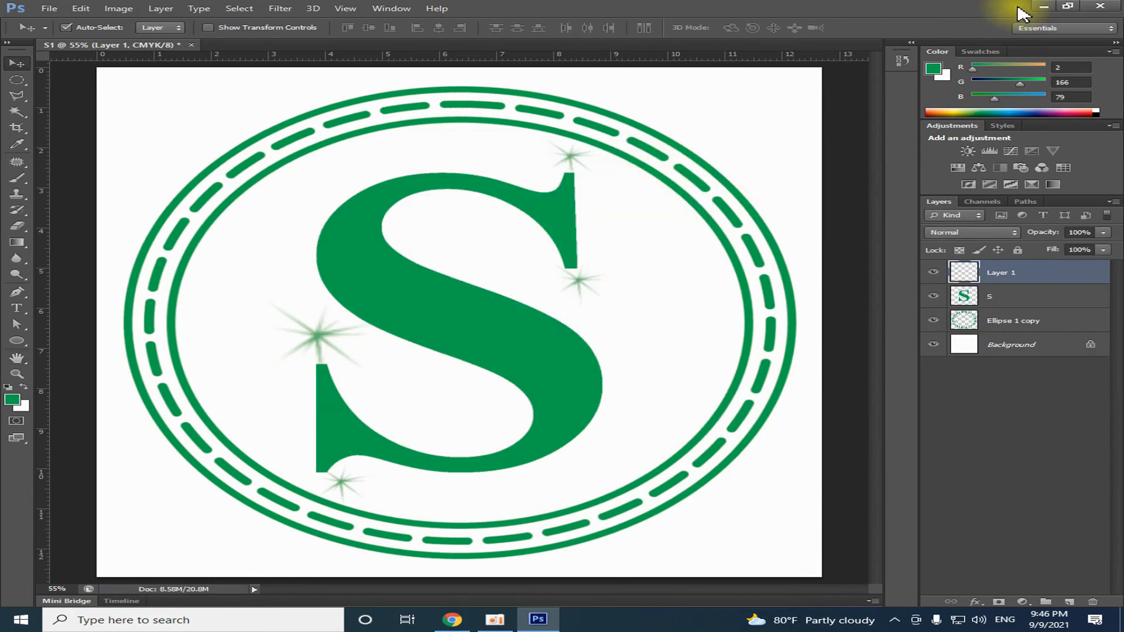
Minimize Photoshop and refresh the desktop to locate the exported 333 file
{"action": "left_click", "coordinate": [1043, 6]}
{"action": "right_click", "coordinate": [642, 73]}
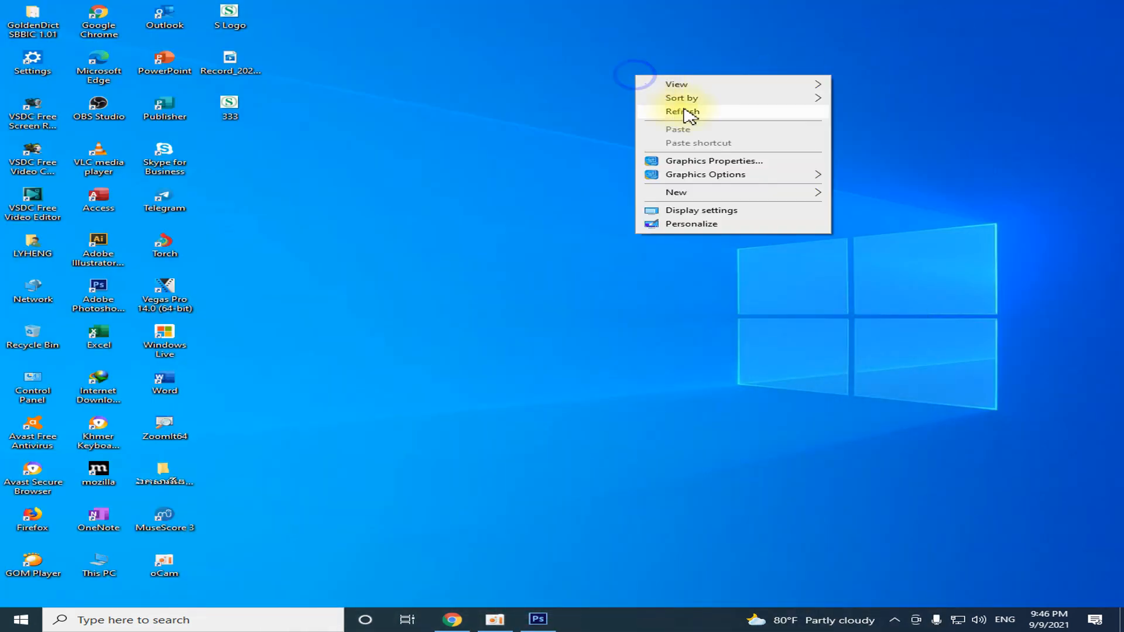
{"action": "left_click", "coordinate": [683, 111]}
{"action": "right_click", "coordinate": [615, 84]}
{"action": "left_click", "coordinate": [664, 118]}
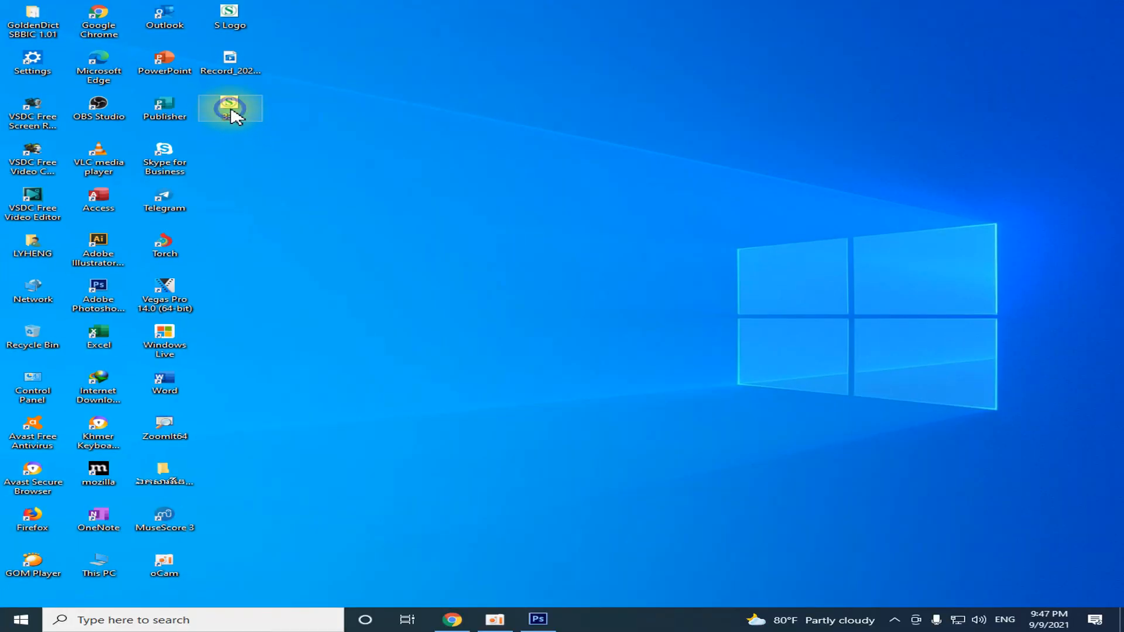
Examine the exported 333.jpg in Photos and check it against the Photoshop artwork
{"action": "right_click", "coordinate": [242, 76]}
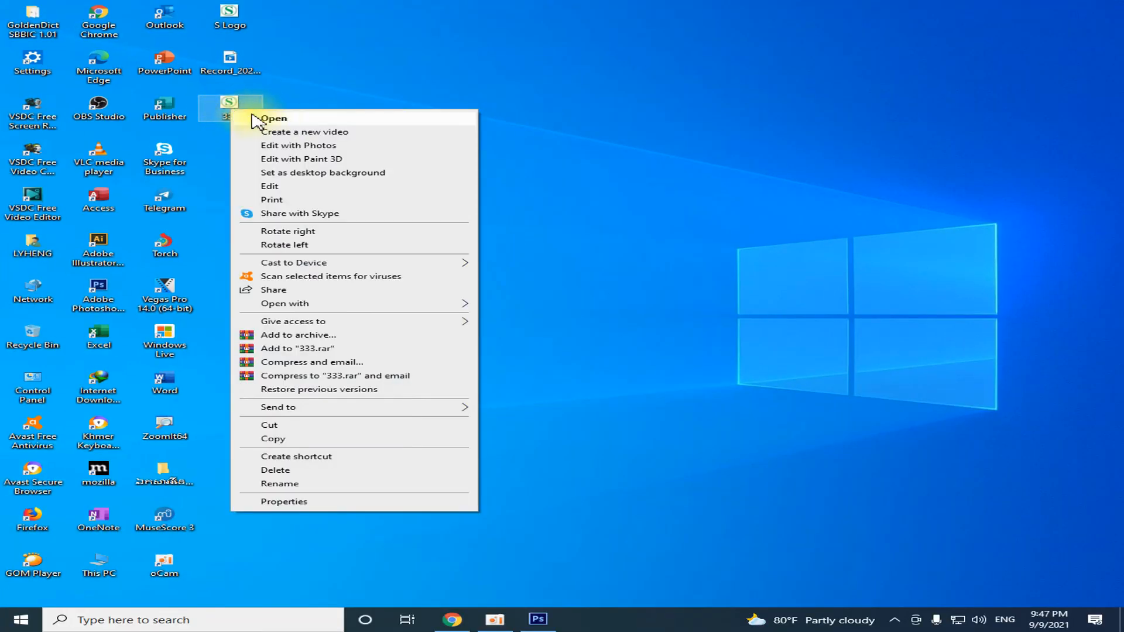
{"action": "left_click", "coordinate": [259, 120]}
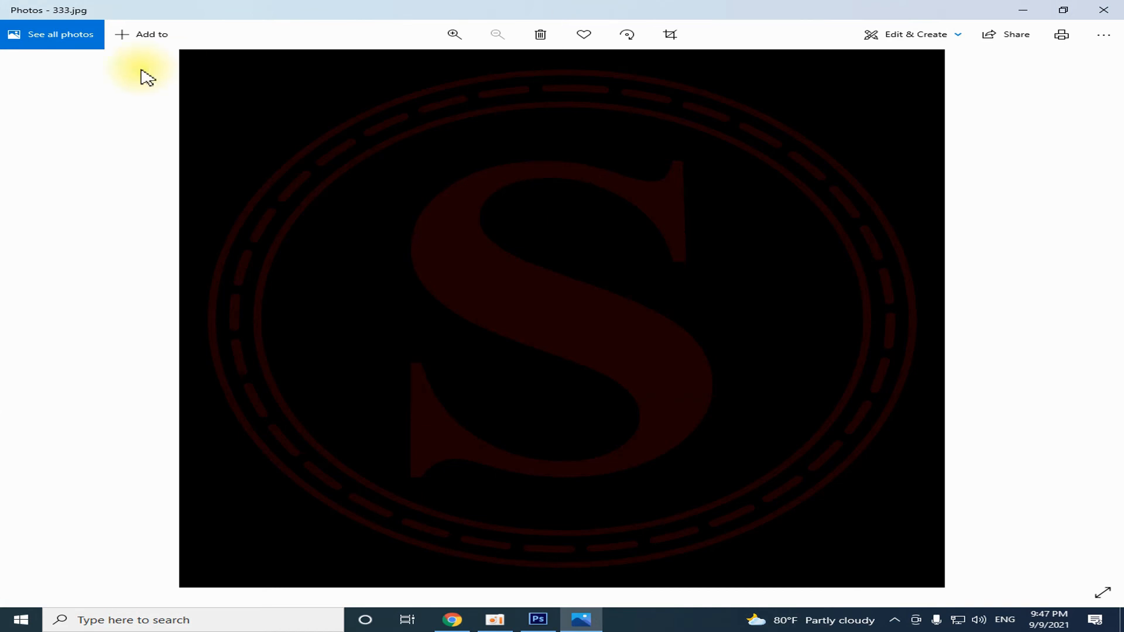
{"action": "left_click", "coordinate": [1104, 13]}
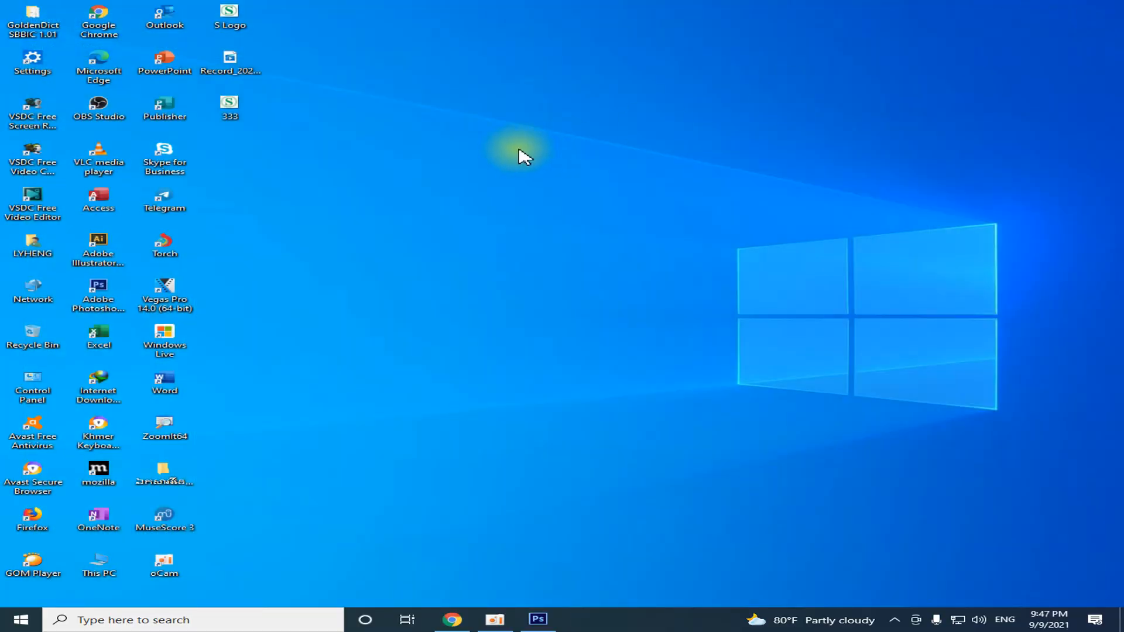
{"action": "right_click", "coordinate": [239, 103]}
{"action": "left_click", "coordinate": [265, 108]}
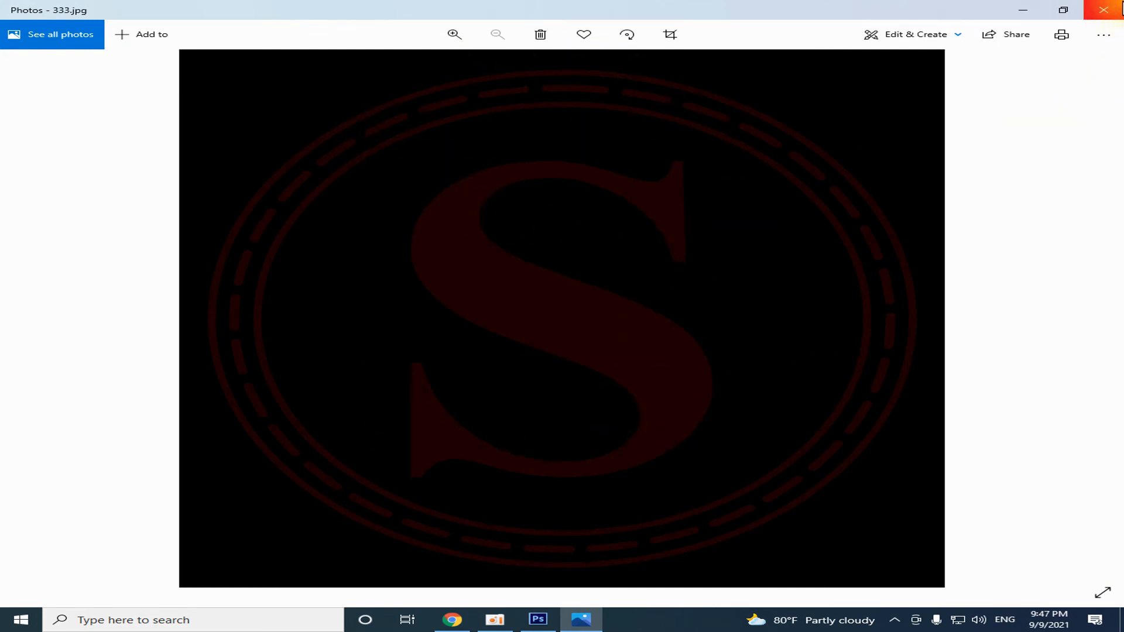
{"action": "left_click", "coordinate": [1108, 13]}
{"action": "left_click", "coordinate": [535, 617]}
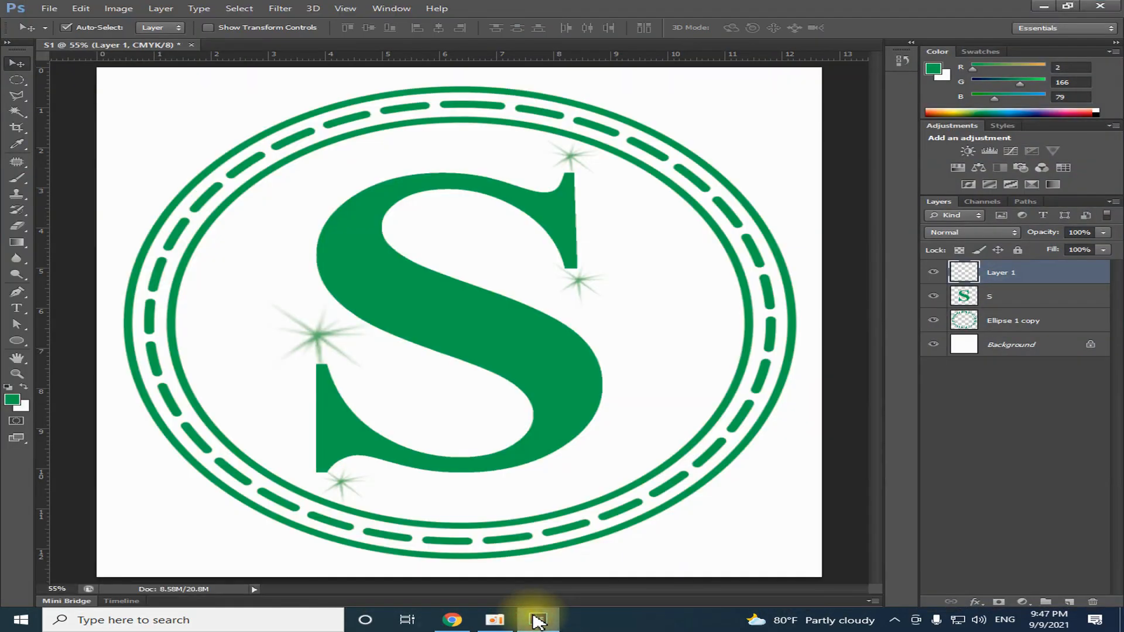
{"action": "left_click", "coordinate": [536, 617]}
Delete the 333 image from the desktop and empty the Recycle Bin
{"action": "right_click", "coordinate": [224, 109]}
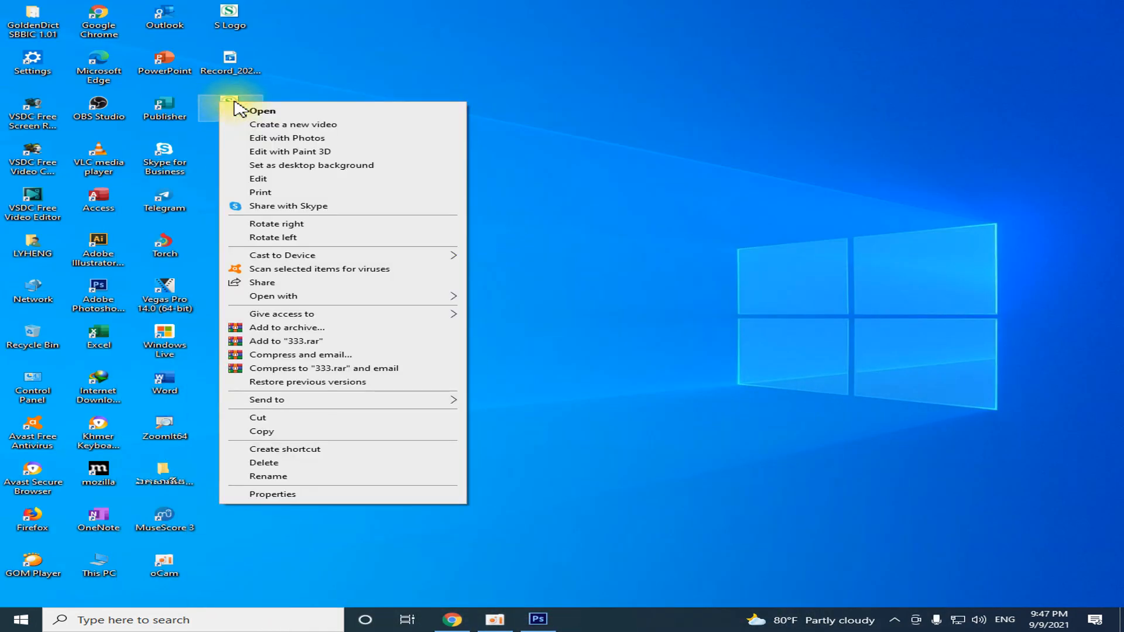
{"action": "left_click", "coordinate": [280, 462]}
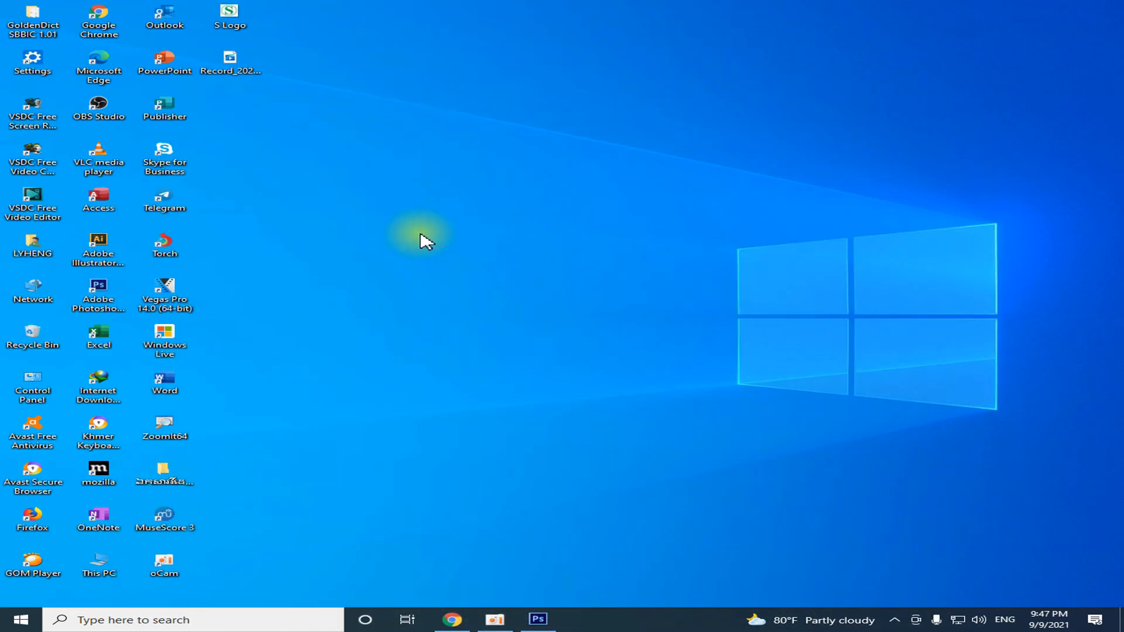
{"action": "right_click", "coordinate": [30, 331]}
{"action": "left_click", "coordinate": [82, 354]}
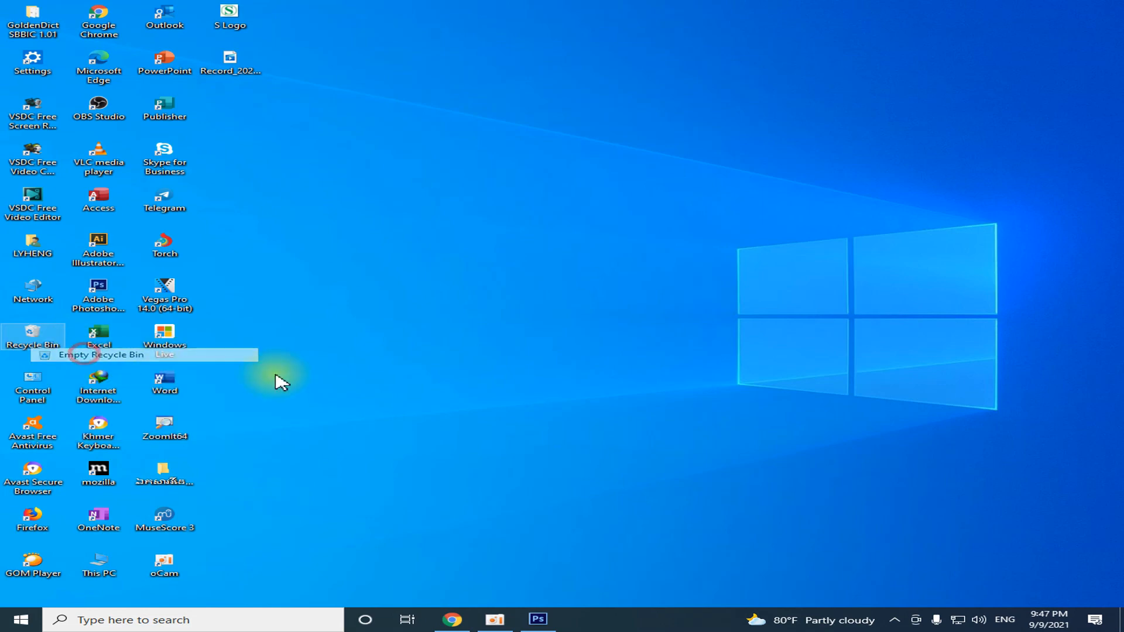
{"action": "left_click", "coordinate": [646, 360]}
Switch back to Photoshop and merge Layer 1, S and Ellipse 1 copy into a single layer
{"action": "left_click", "coordinate": [534, 622]}
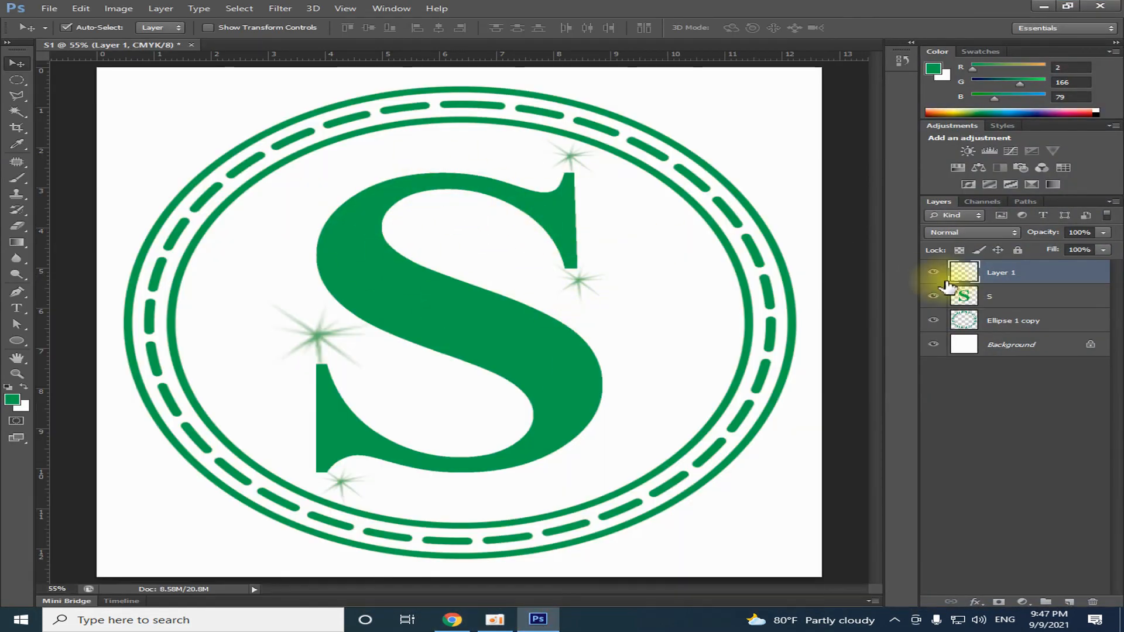
{"action": "left_click", "coordinate": [1015, 325]}
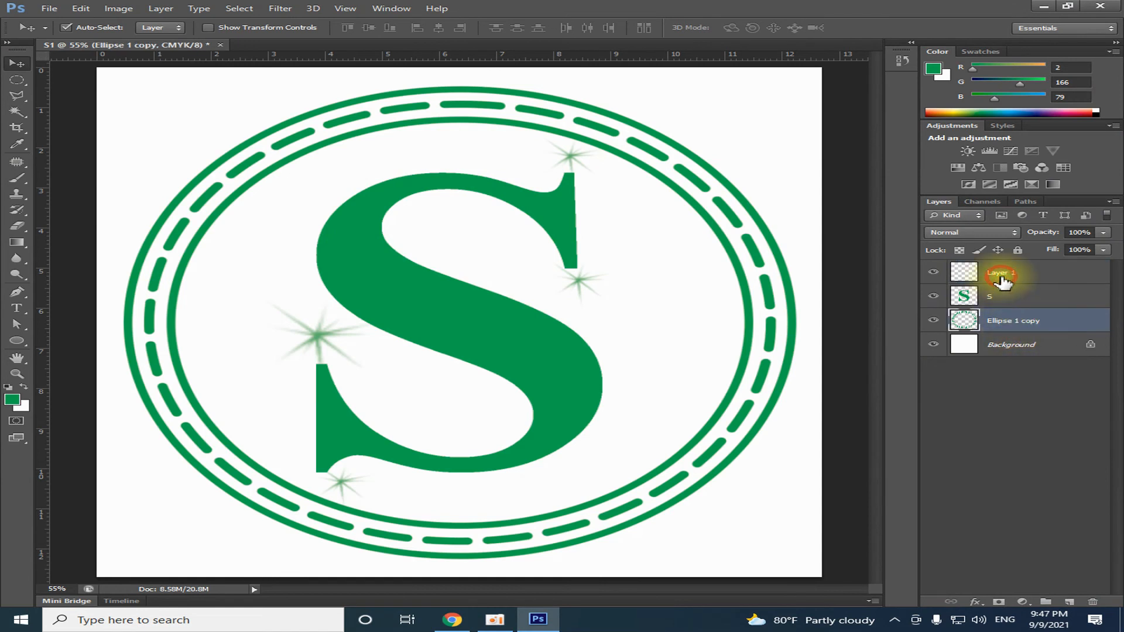
{"action": "left_click", "coordinate": [1010, 329]}
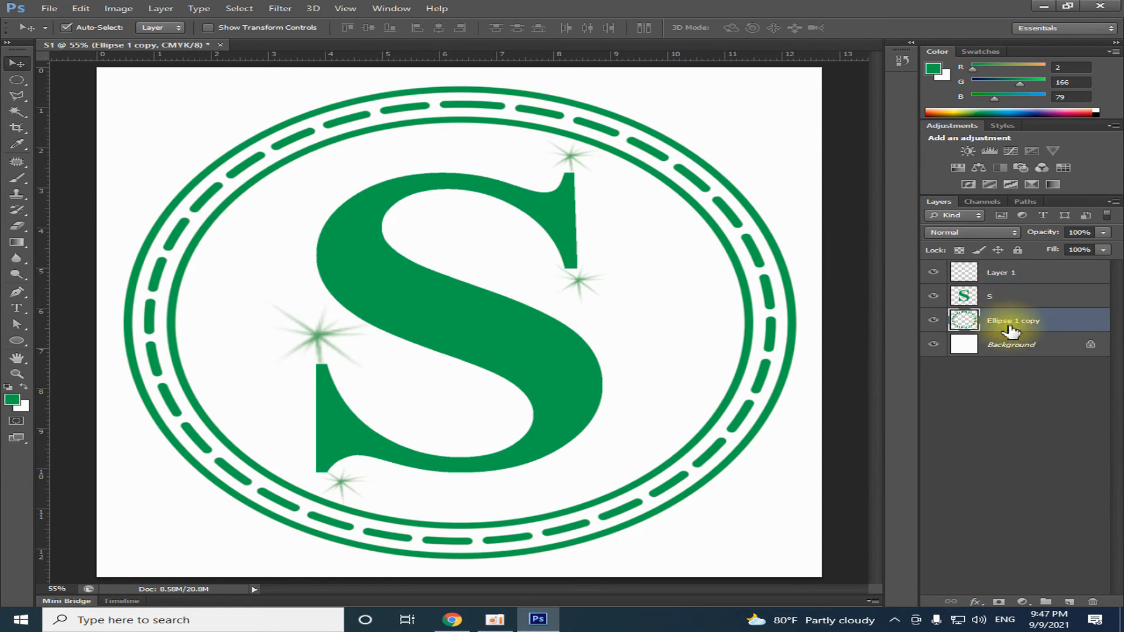
{"action": "left_click", "coordinate": [999, 271]}
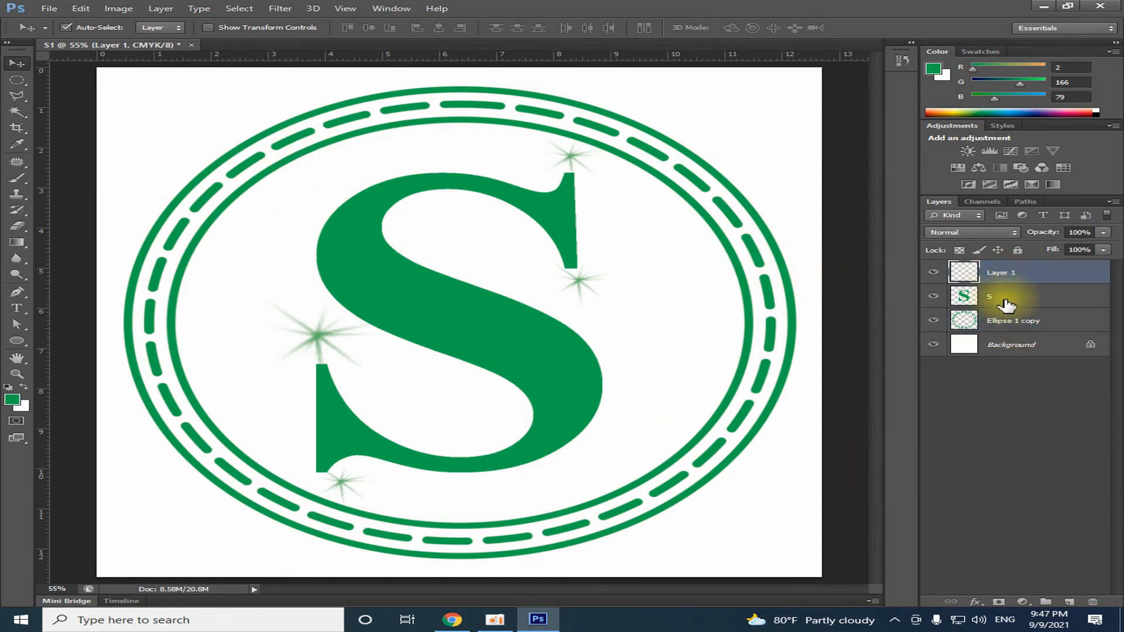
{"action": "left_click", "coordinate": [1011, 322], "text": "shift"}
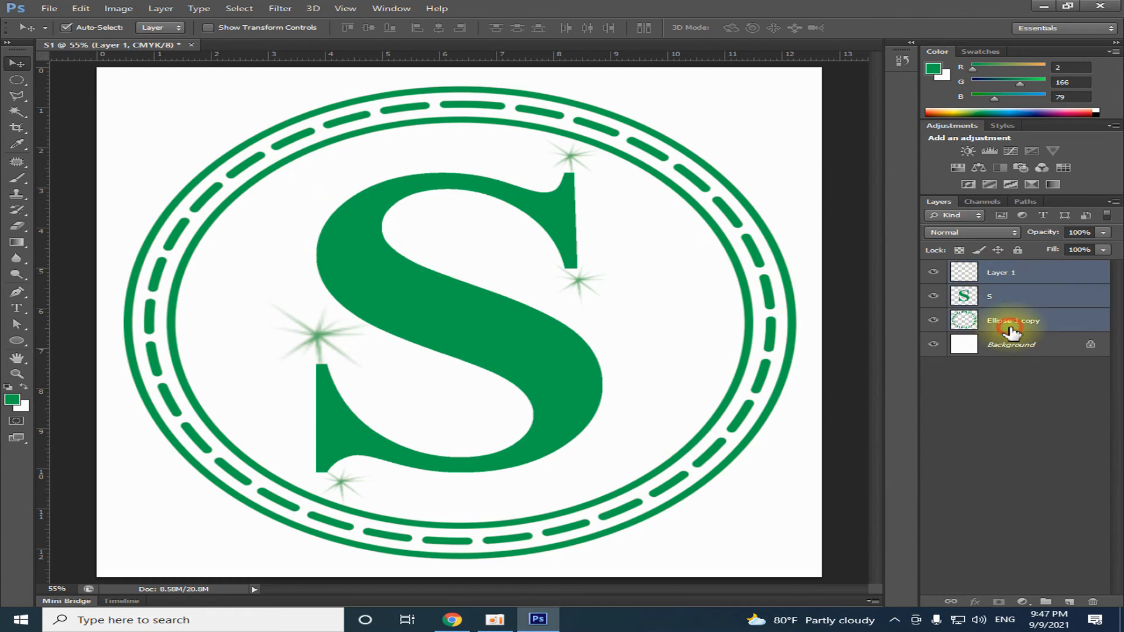
{"action": "right_click", "coordinate": [1010, 275]}
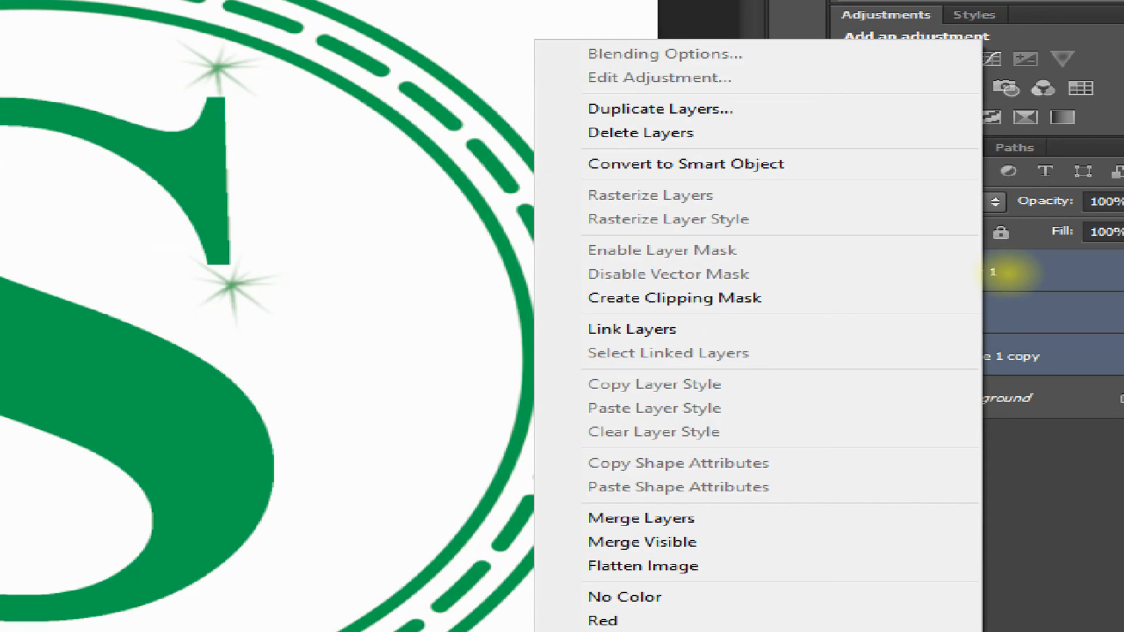
{"action": "left_click_drag", "start_coordinate": [558, 507], "coordinate": [752, 538]}
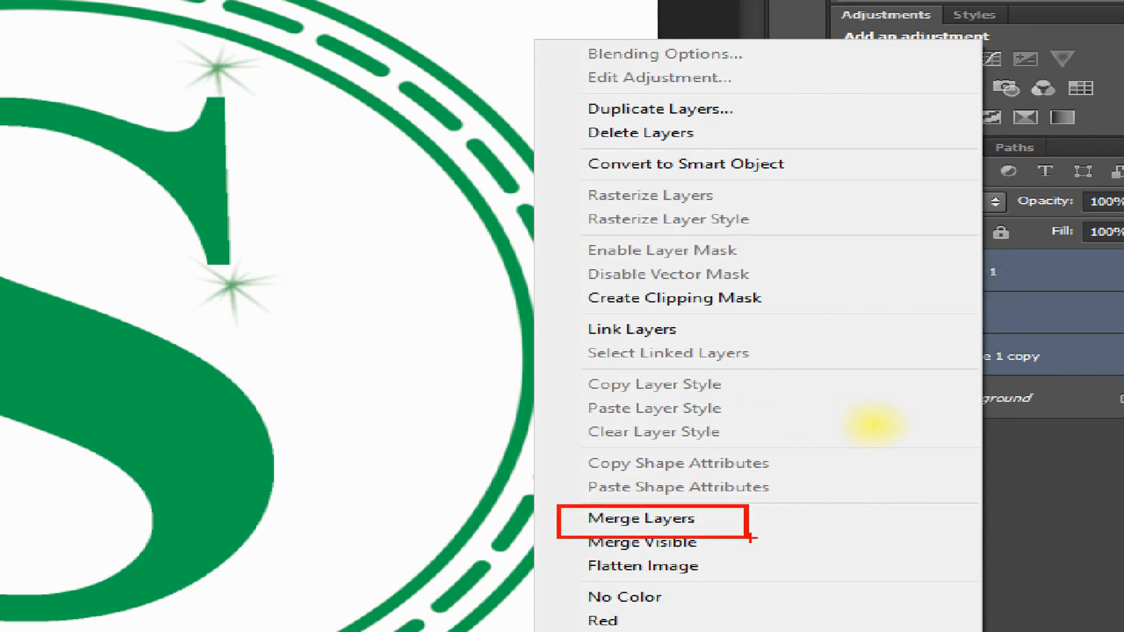
{"action": "key", "text": "Escape"}
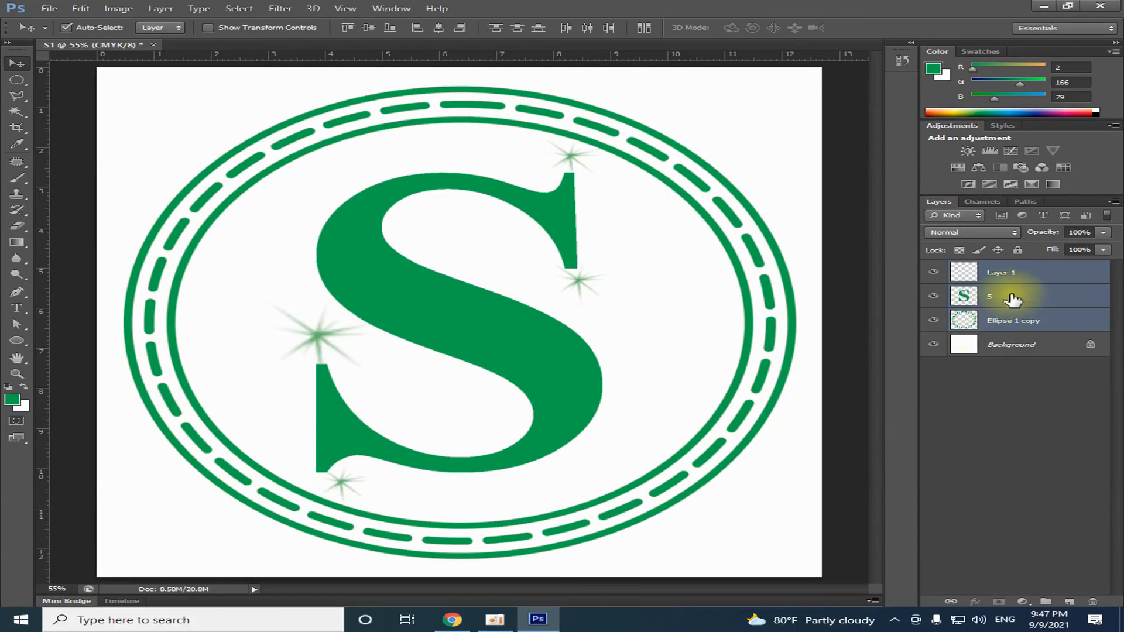
{"action": "right_click", "coordinate": [1005, 272]}
{"action": "left_click", "coordinate": [810, 414]}
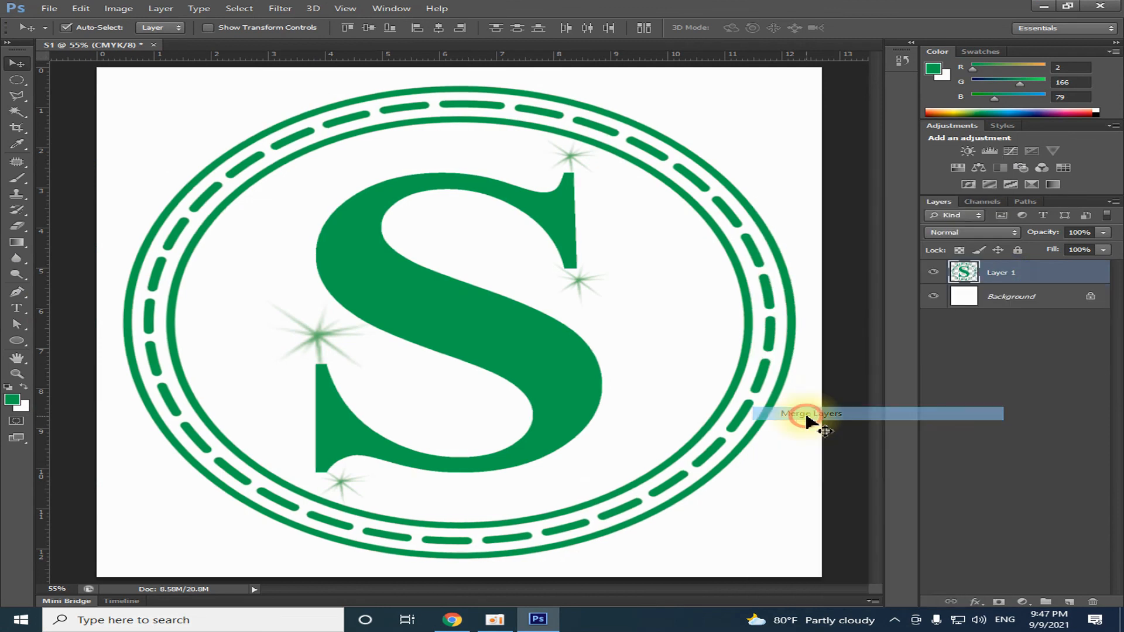
Check the merged logo layer against the Background by selecting each and toggling the logo's visibility
{"action": "left_click", "coordinate": [1004, 296]}
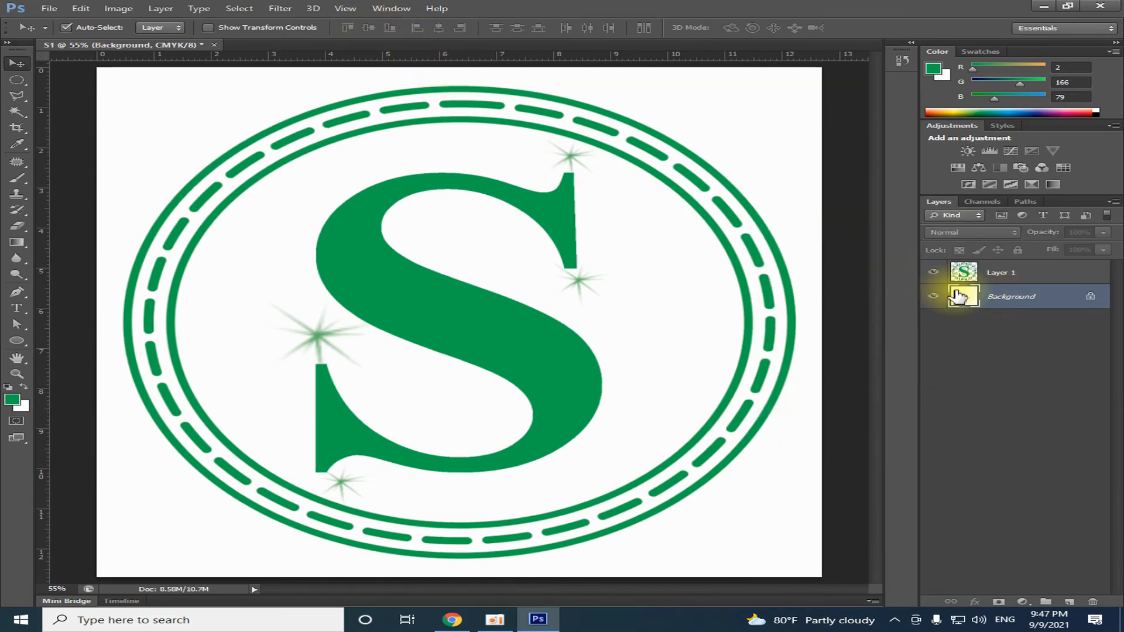
{"action": "left_click", "coordinate": [999, 276]}
{"action": "left_click", "coordinate": [1001, 297]}
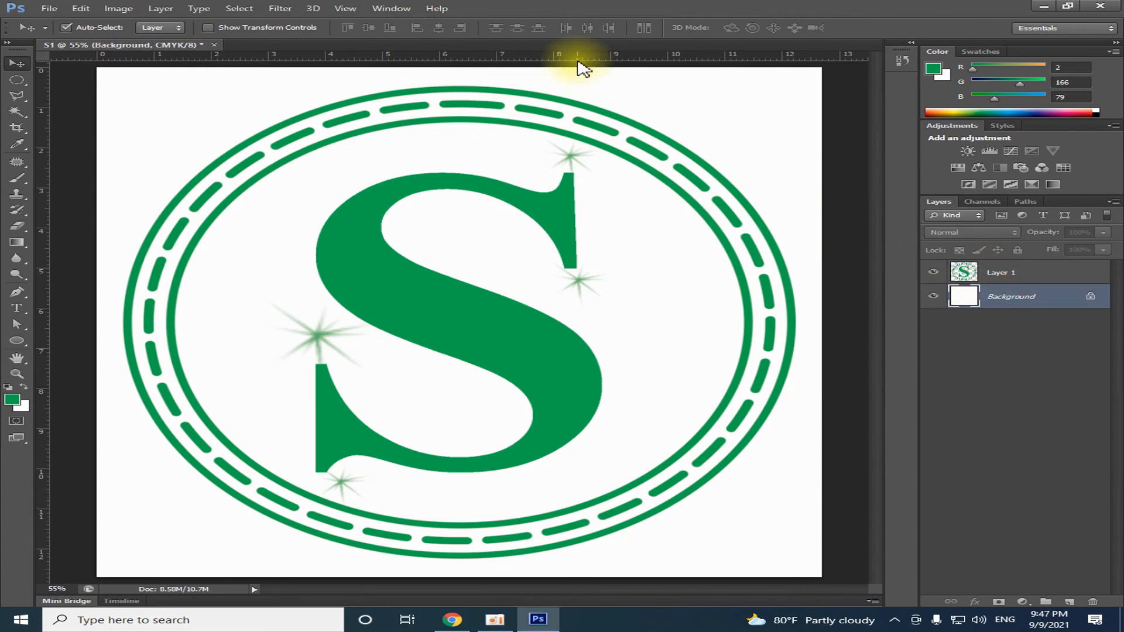
{"action": "left_click", "coordinate": [1008, 275]}
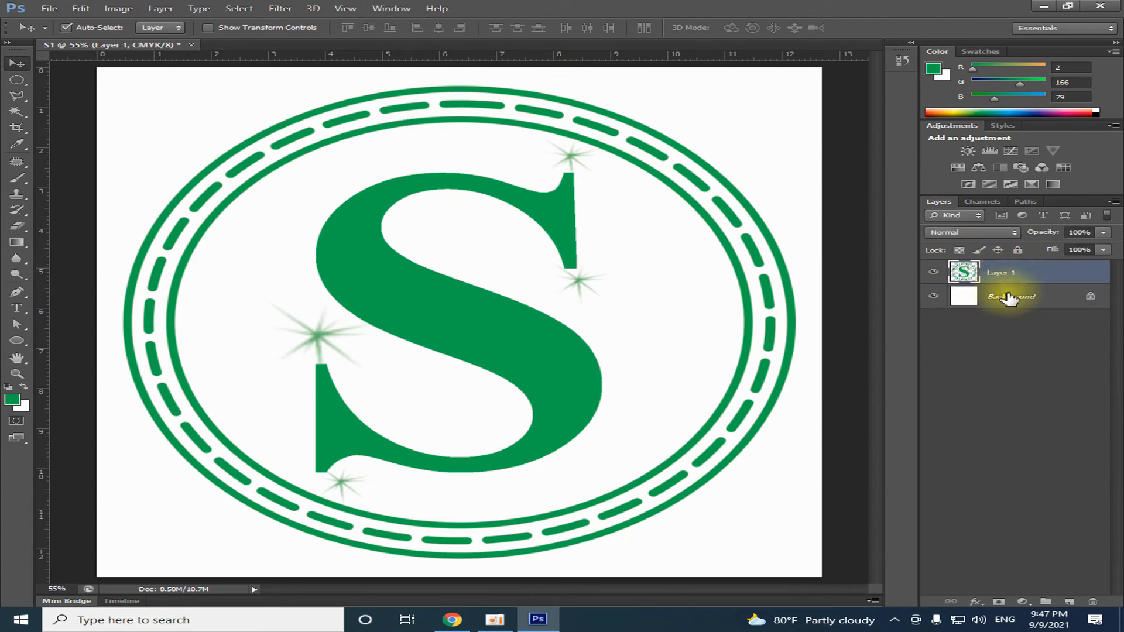
{"action": "left_click", "coordinate": [1006, 296], "text": "shift"}
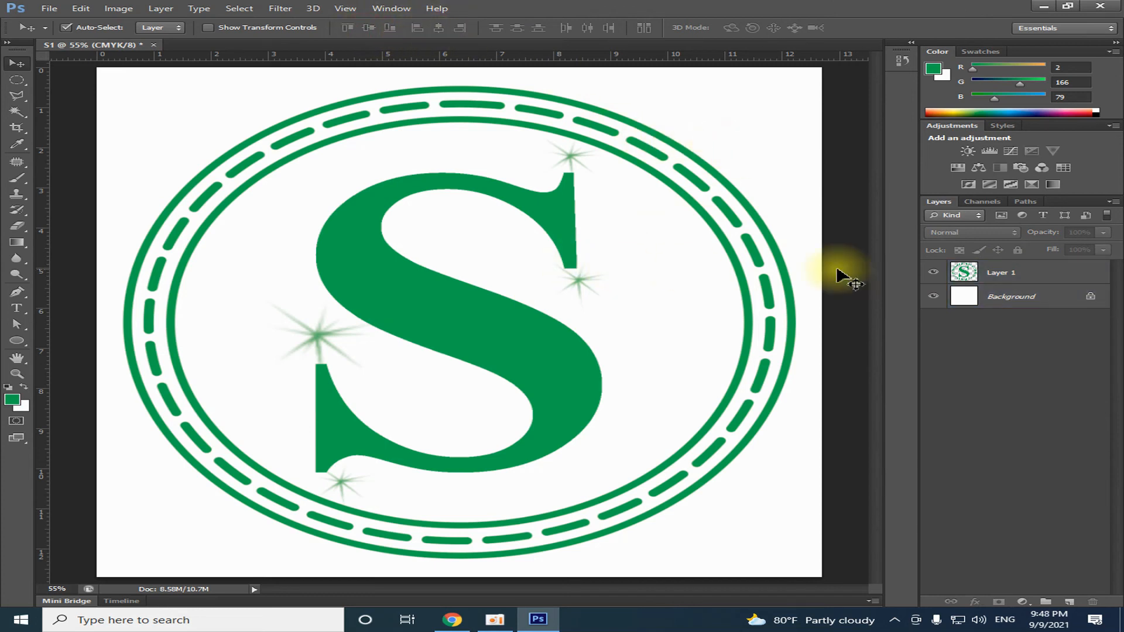
{"action": "left_click", "coordinate": [935, 273]}
{"action": "left_click", "coordinate": [934, 273]}
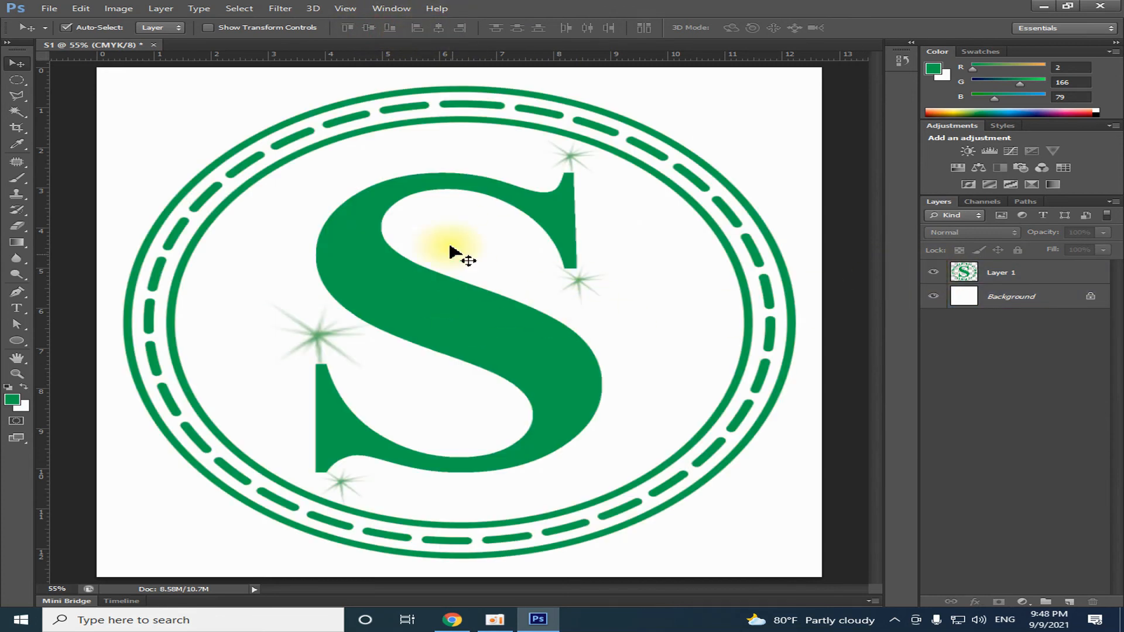
Begin saving a copy of the merged logo document under the file name Create S Logo
{"action": "left_click", "coordinate": [49, 9]}
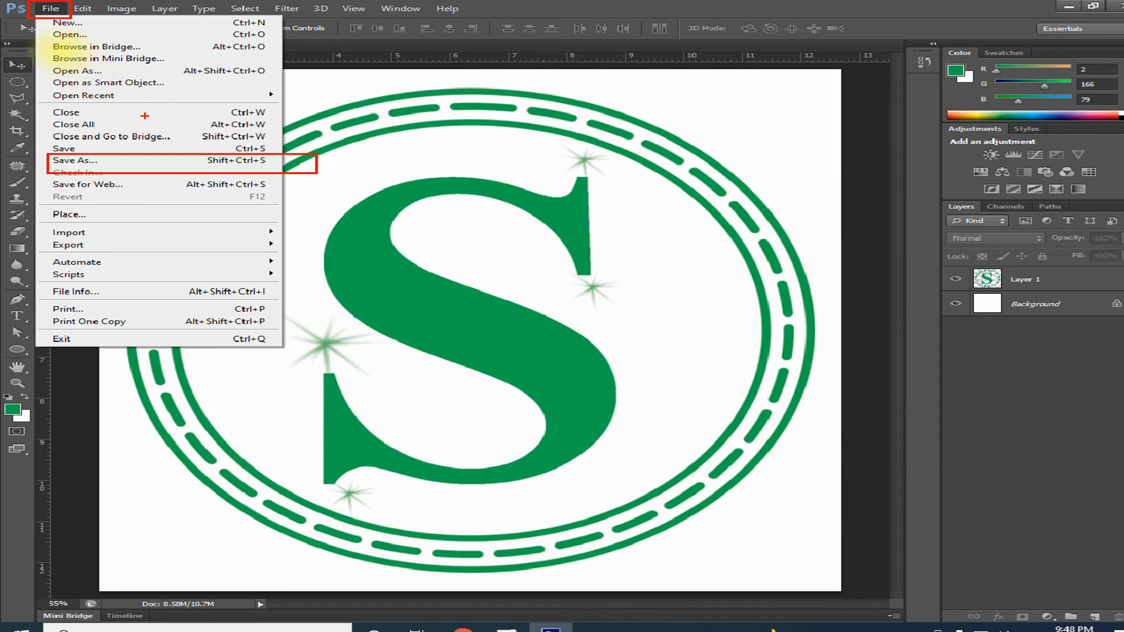
{"action": "left_click", "coordinate": [98, 17]}
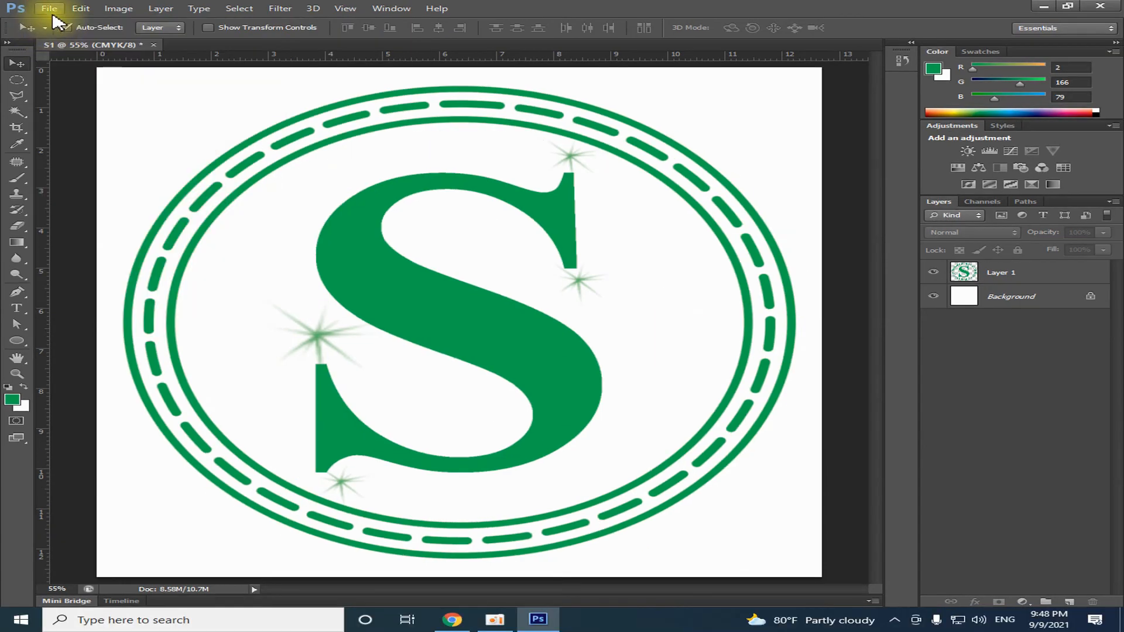
{"action": "left_click", "coordinate": [98, 17]}
{"action": "left_click", "coordinate": [86, 157]}
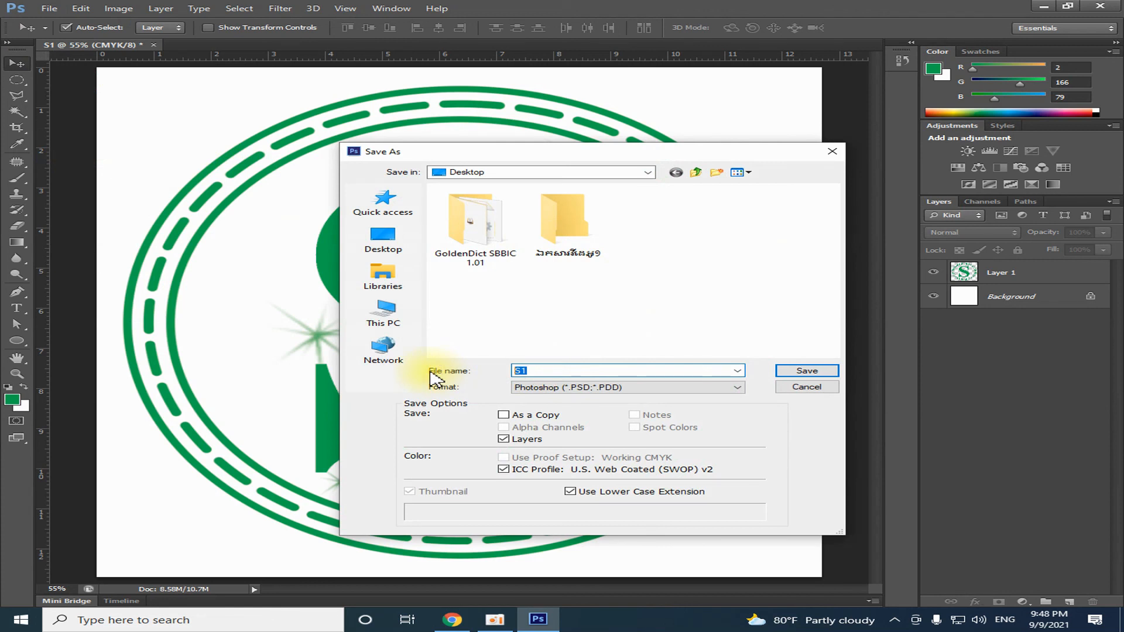
{"action": "type", "text": "ol"}
{"action": "key", "text": "BackSpace"}
{"action": "key", "text": "BackSpace"}
{"action": "type", "text": "sl"}
{"action": "key", "text": "BackSpace"}
{"action": "key", "text": "BackSpace"}
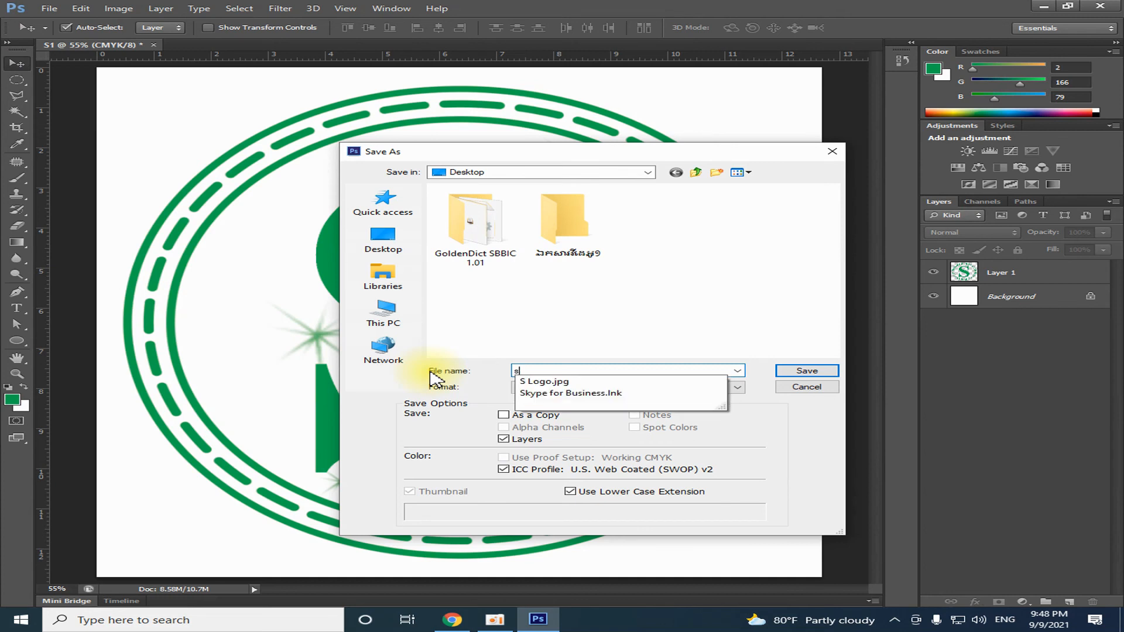
{"action": "type", "text": "pR"}
{"action": "key", "text": "BackSpace"}
{"action": "key", "text": "BackSpace"}
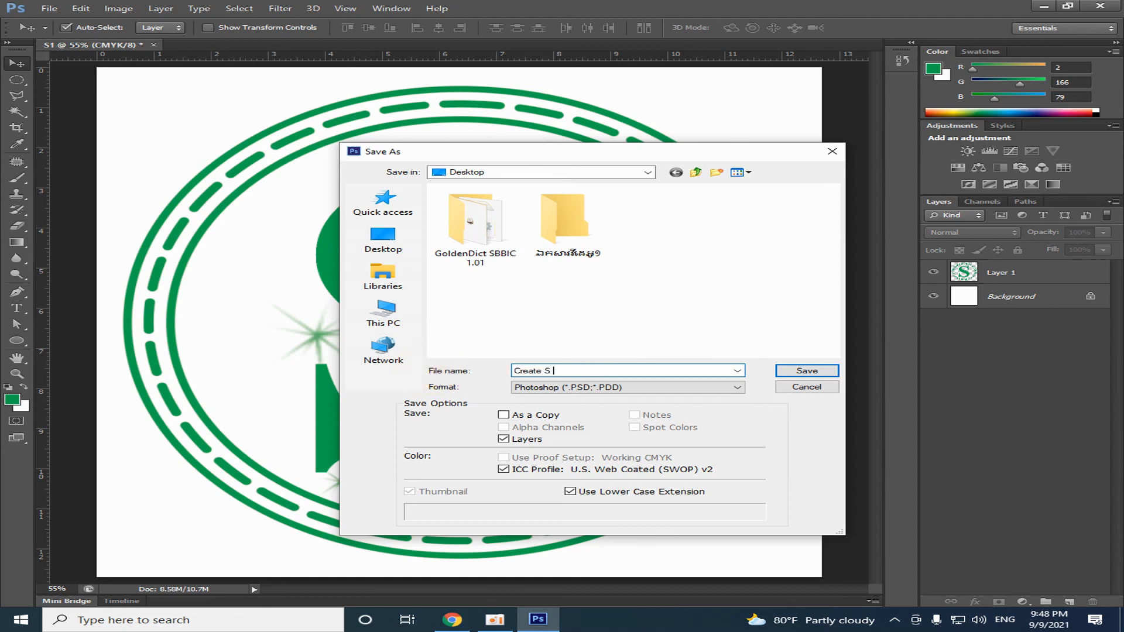
Save Create S Logo to the Desktop in JPEG format with quality 8 (High) and Progressive with 3 scans
{"action": "left_click", "coordinate": [697, 389]}
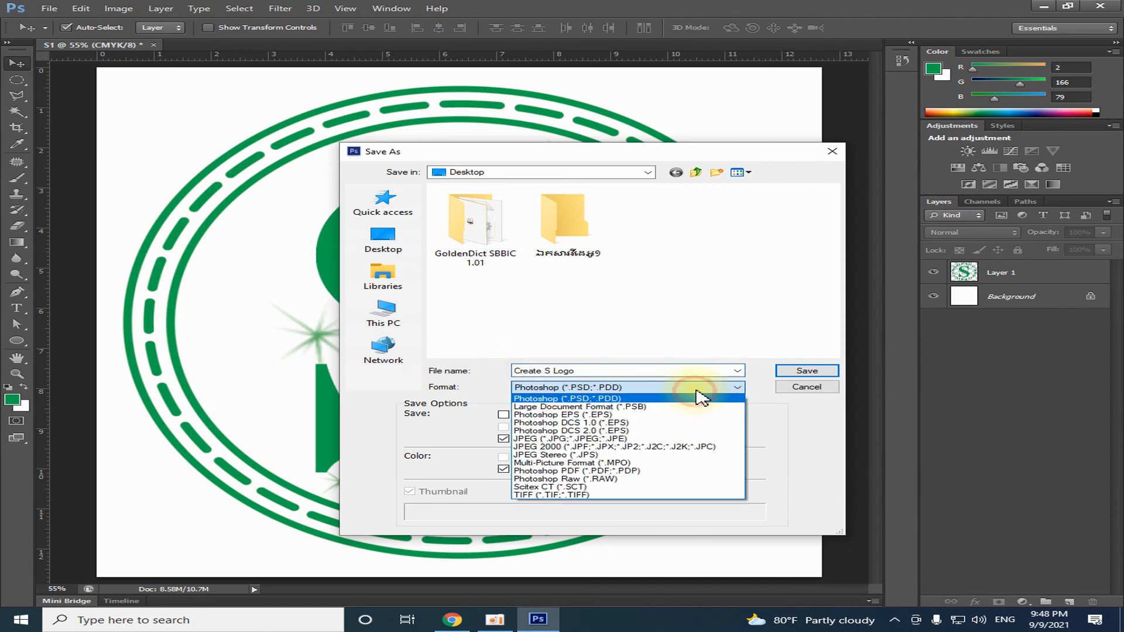
{"action": "left_click", "coordinate": [545, 440]}
{"action": "left_click", "coordinate": [384, 313]}
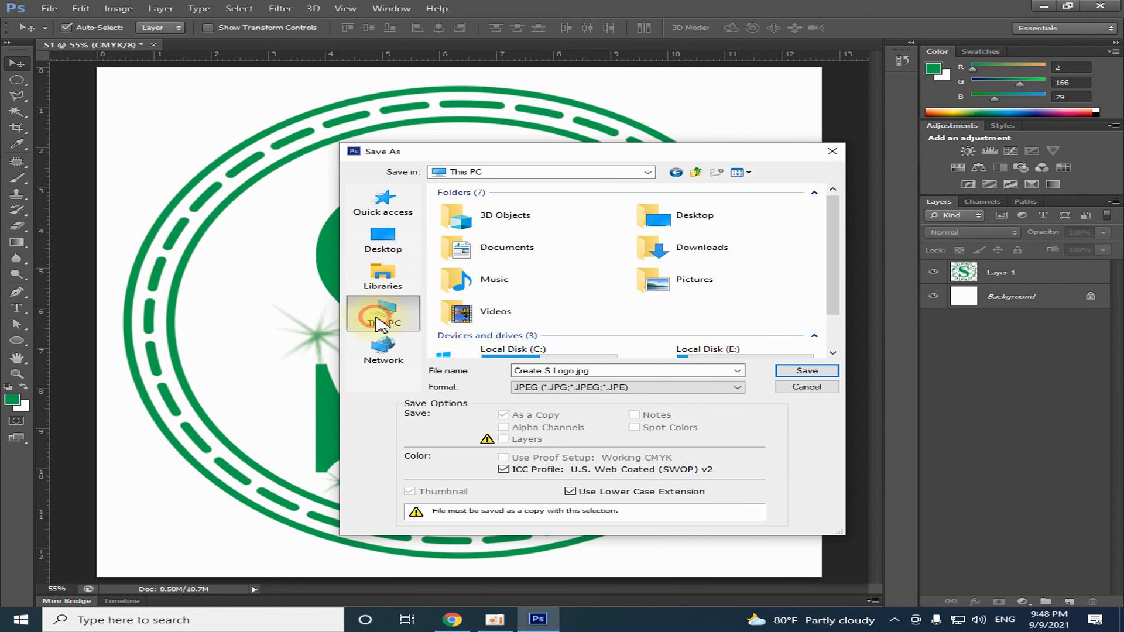
{"action": "left_click", "coordinate": [384, 238]}
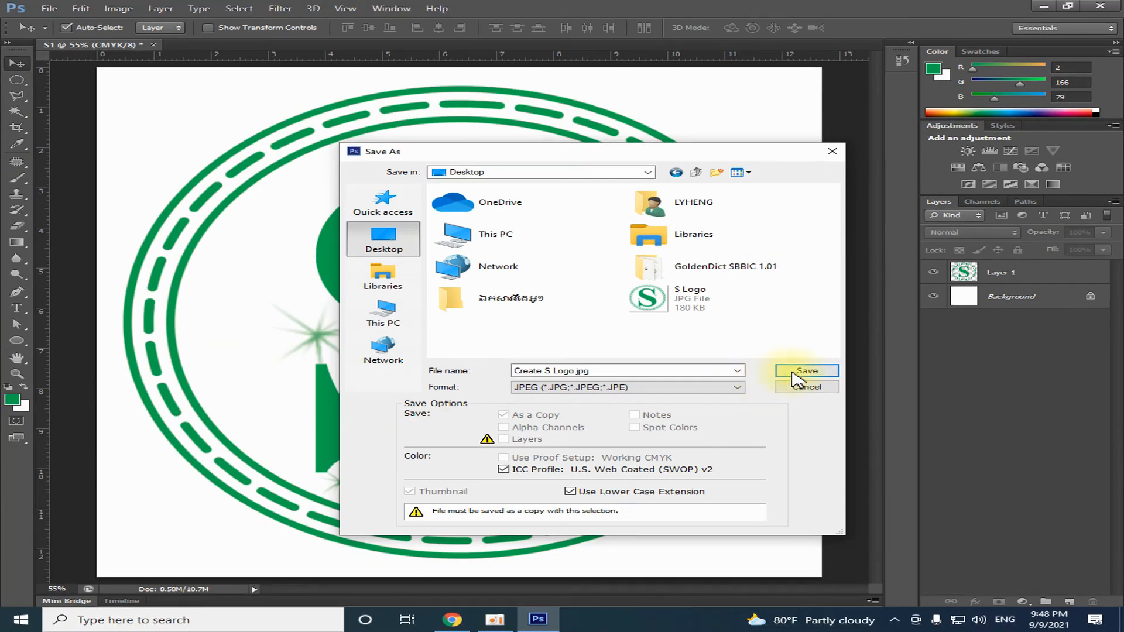
{"action": "left_click", "coordinate": [793, 373]}
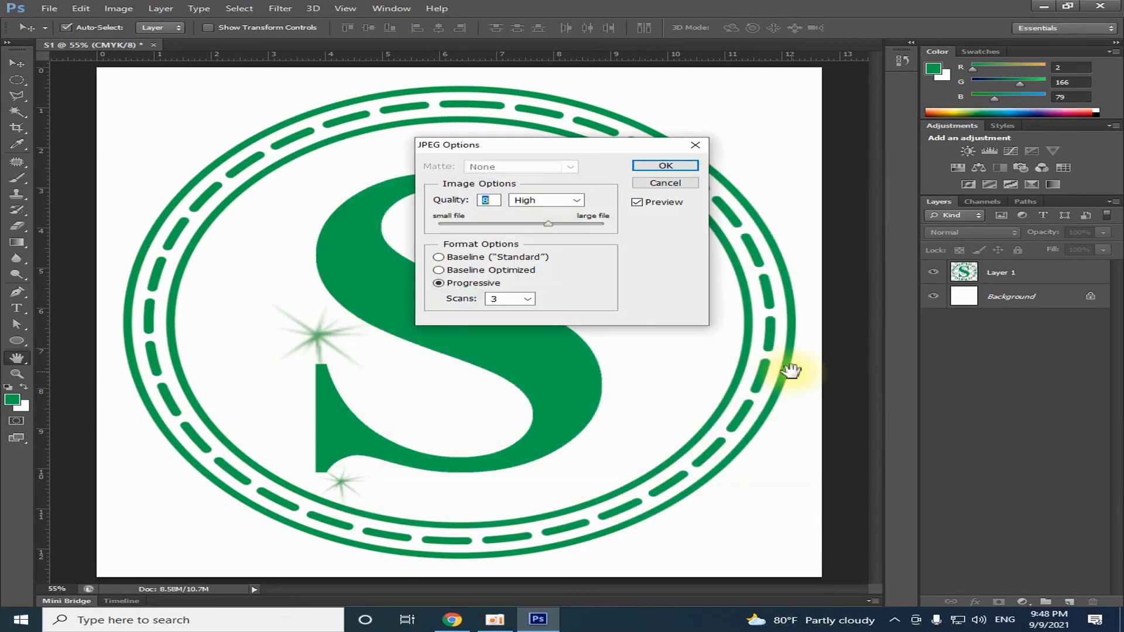
{"action": "left_click", "coordinate": [663, 167]}
Show the desktop, refresh it, and inspect the exported Create S Logo image in Photos at a closer zoom
{"action": "left_click", "coordinate": [1043, 6]}
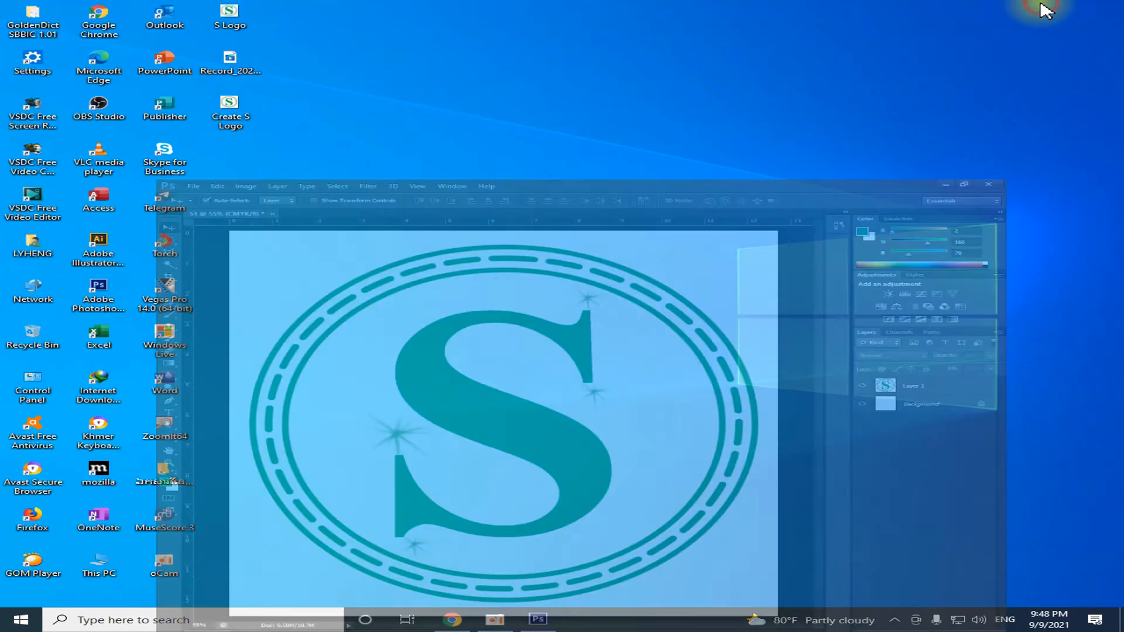
{"action": "right_click", "coordinate": [477, 108]}
{"action": "left_click", "coordinate": [518, 141]}
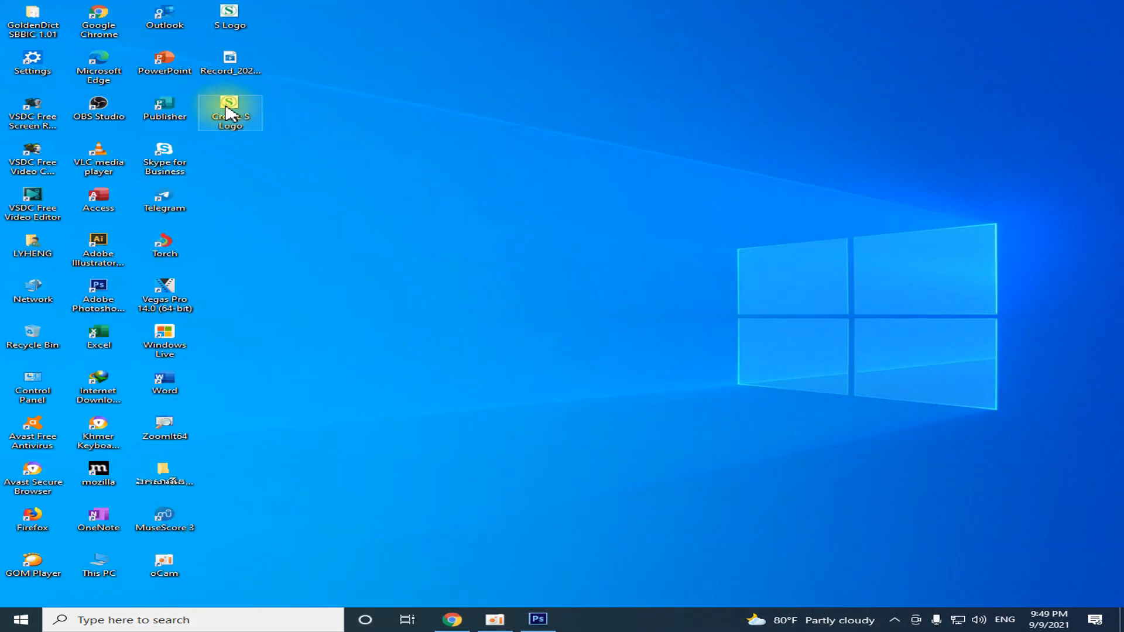
{"action": "right_click", "coordinate": [229, 112]}
{"action": "left_click", "coordinate": [265, 114]}
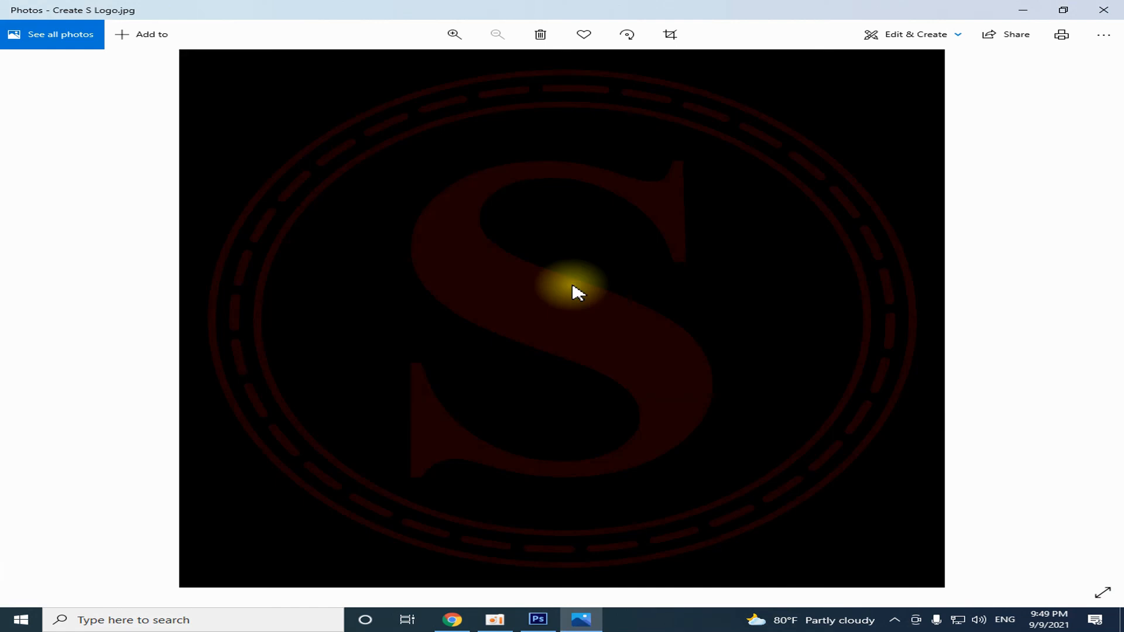
{"action": "left_click", "coordinate": [457, 36]}
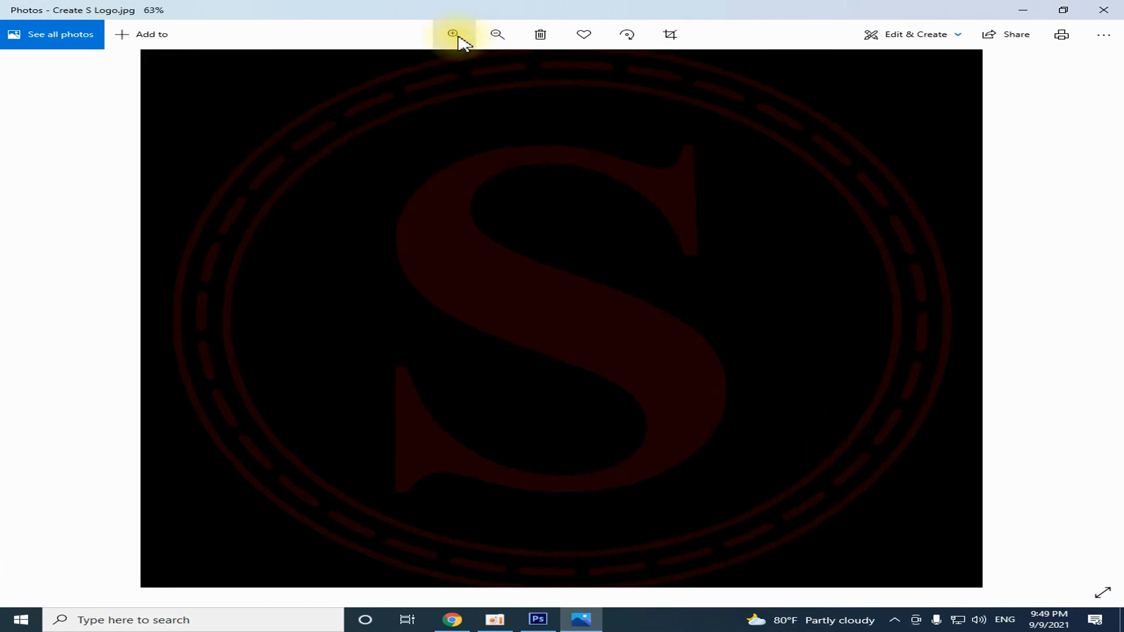
{"action": "scroll", "coordinate": [564, 265], "scroll_direction": "down", "scroll_amount": 2}
{"action": "left_click", "coordinate": [1112, 9]}
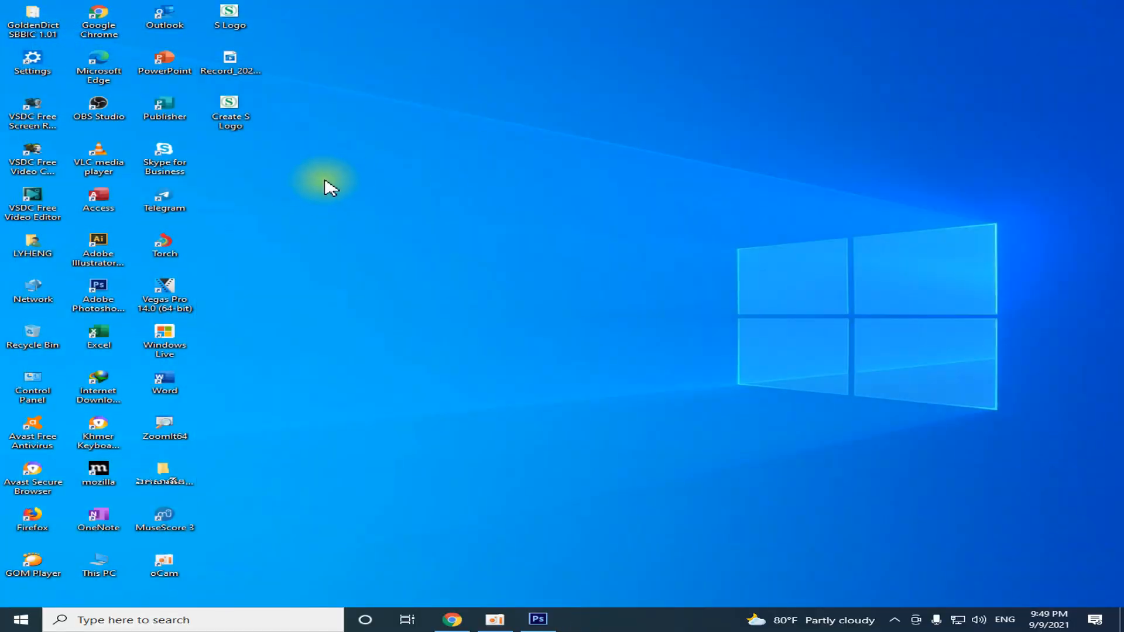
Reopen Create S Logo from the desktop in Photos and check its colours again at 63% zoom
{"action": "right_click", "coordinate": [249, 117]}
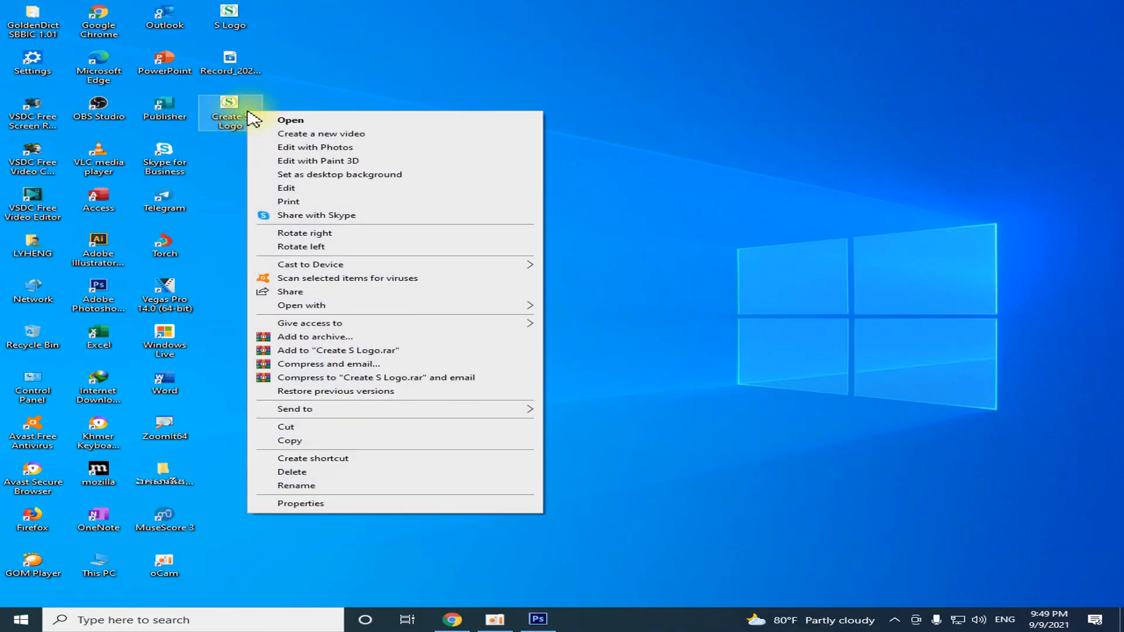
{"action": "left_click", "coordinate": [282, 124]}
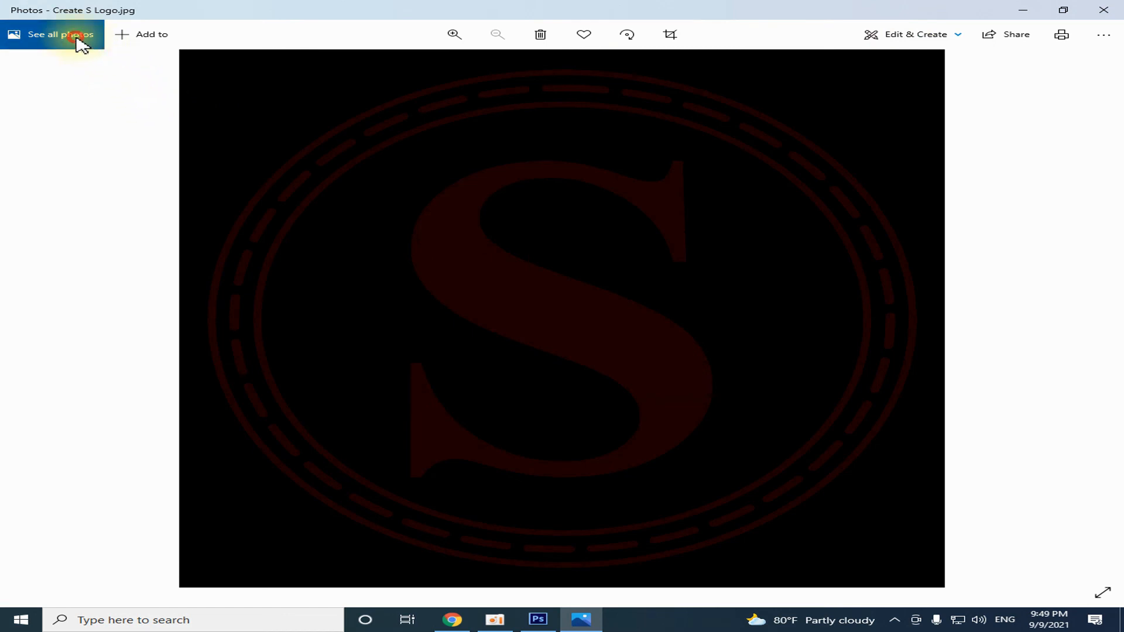
{"action": "left_click", "coordinate": [453, 34]}
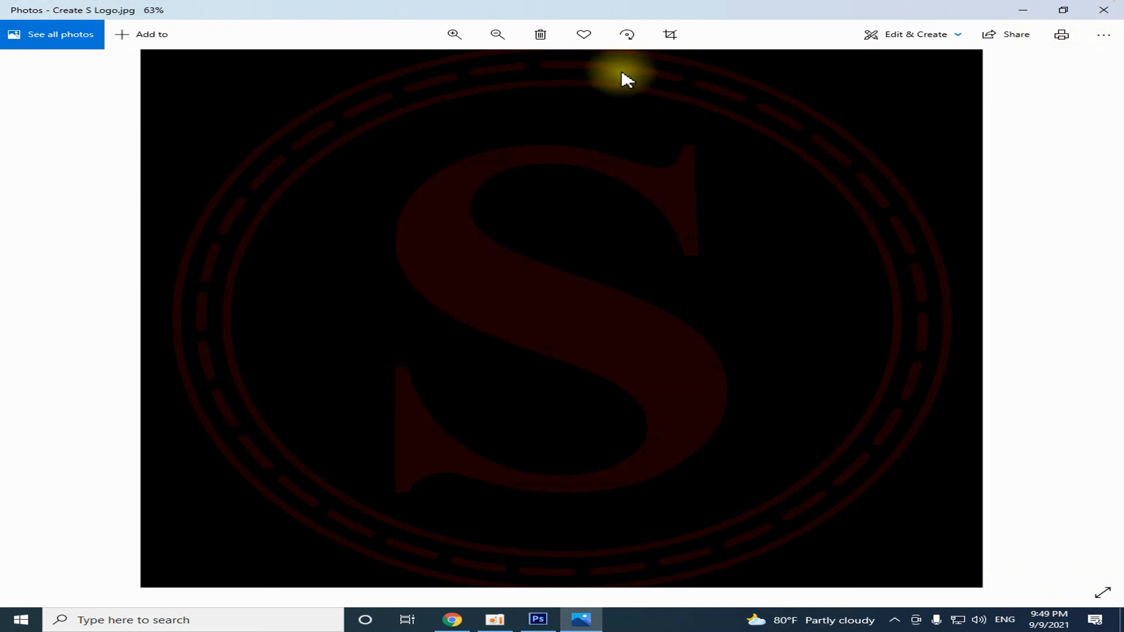
{"action": "left_click", "coordinate": [1103, 10]}
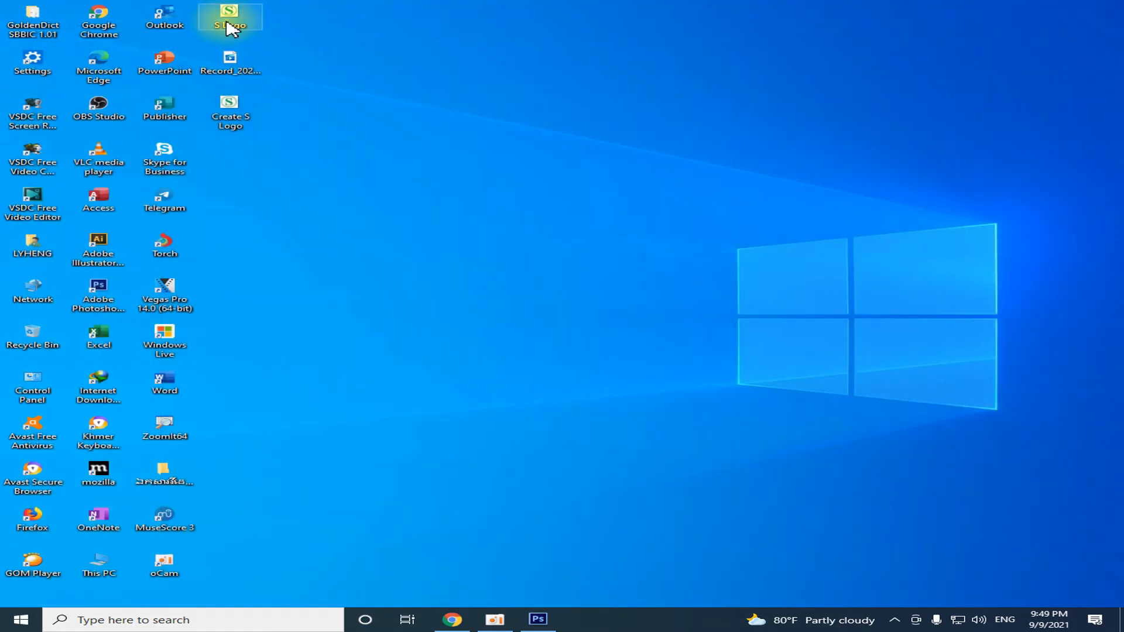
View the original S Logo image in Photos for comparison, close it, and switch back to Photoshop
{"action": "right_click", "coordinate": [228, 15]}
{"action": "left_click", "coordinate": [266, 15]}
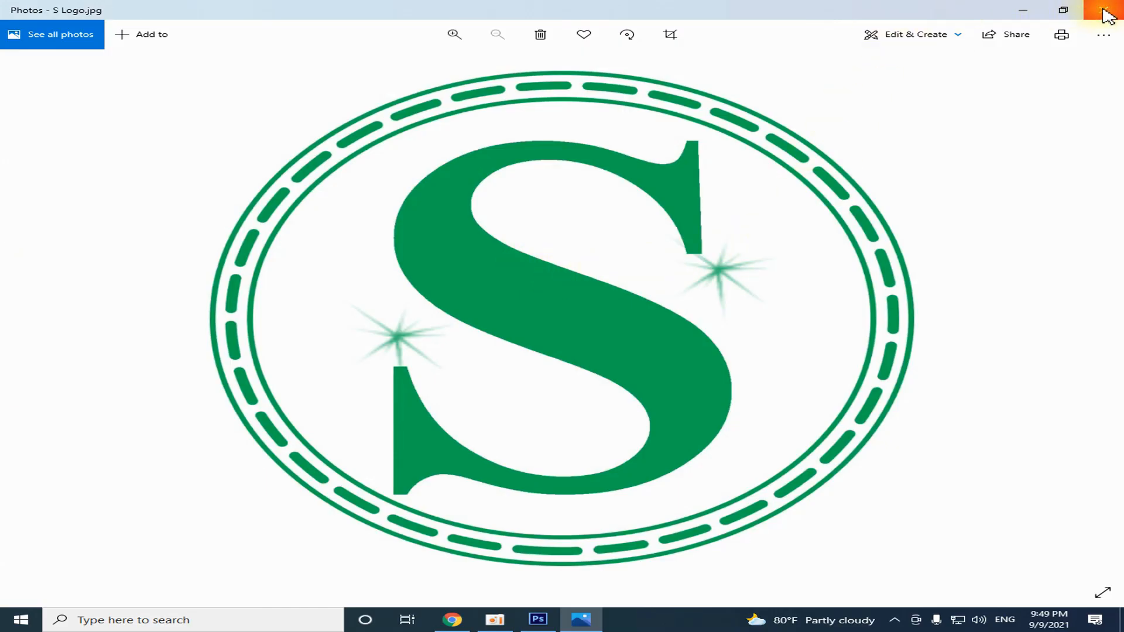
{"action": "left_click", "coordinate": [1105, 11]}
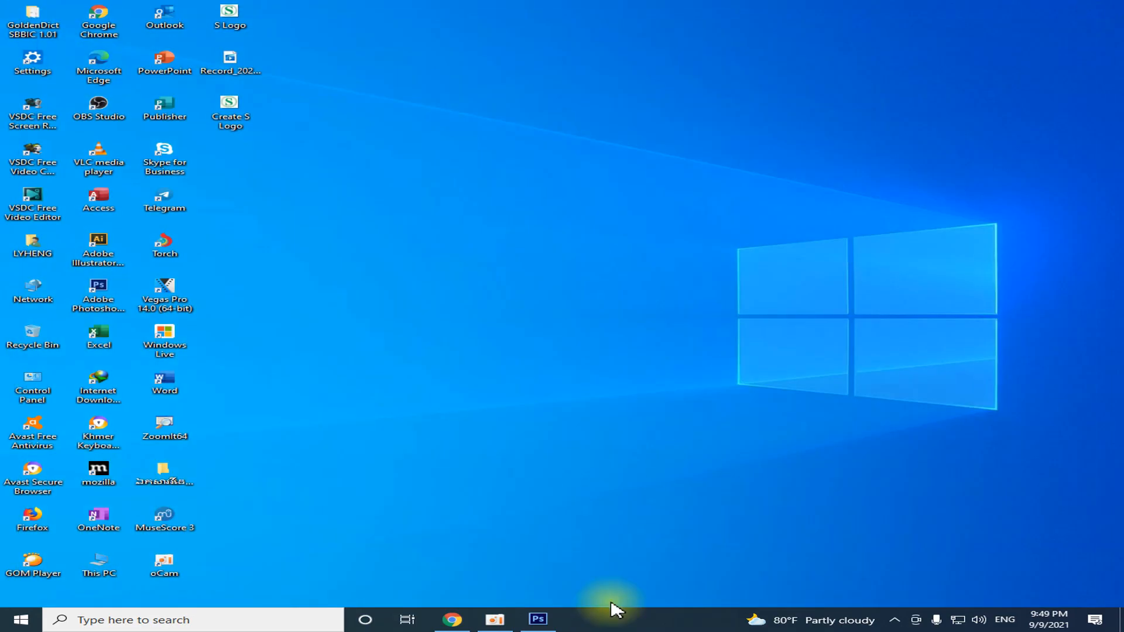
{"action": "left_click", "coordinate": [538, 620]}
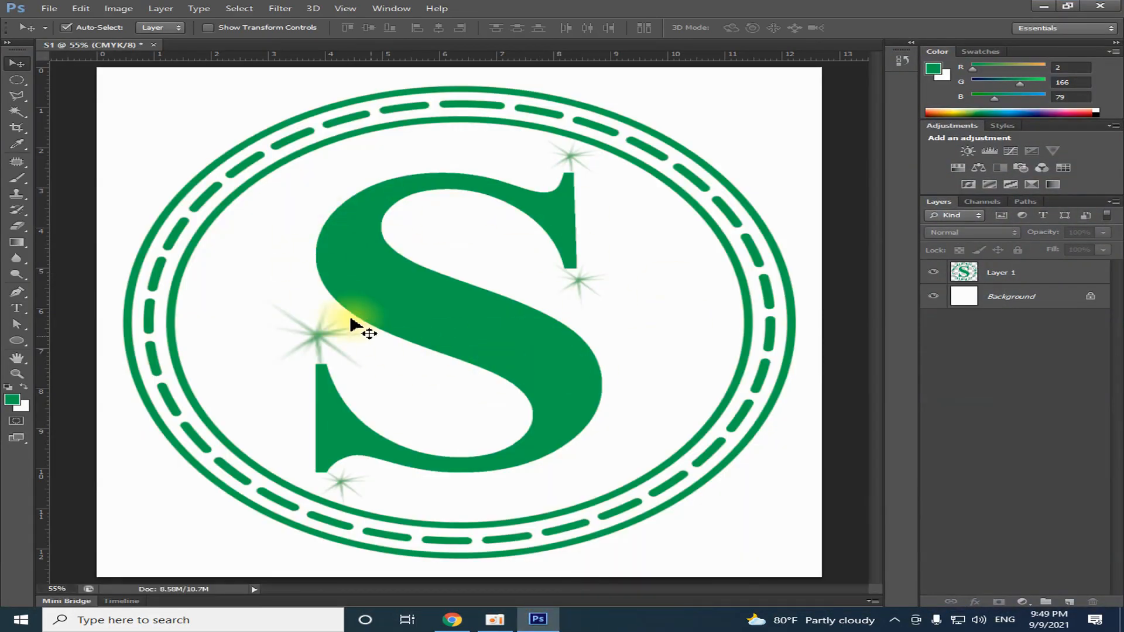